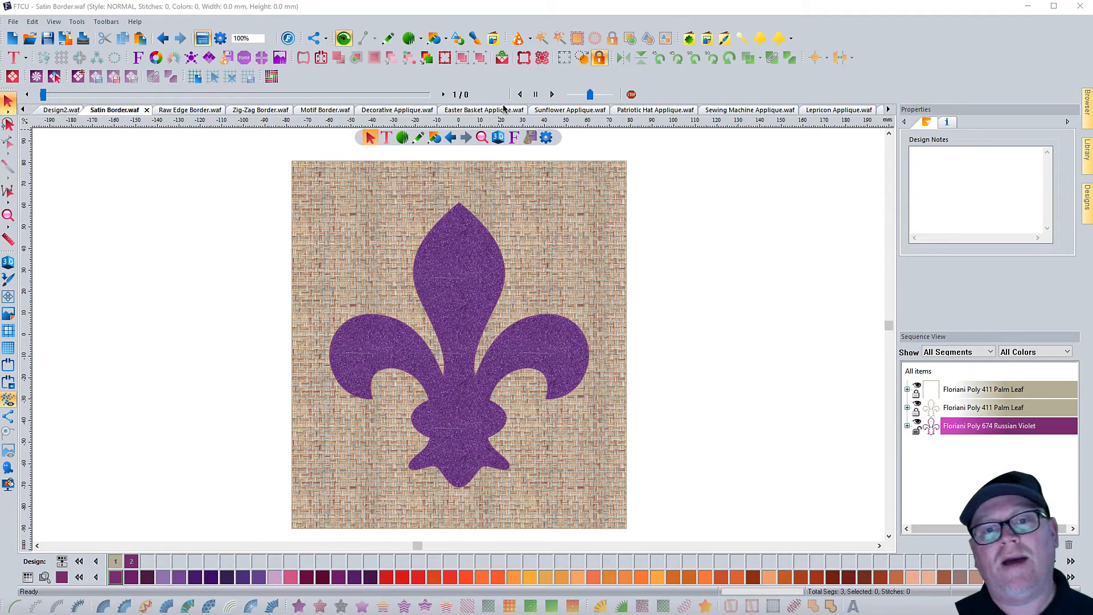
In the Design1.waf design, select the upper baseball bat shape and switch the ruler units to inches
{"action": "left_click", "coordinate": [23, 110]}
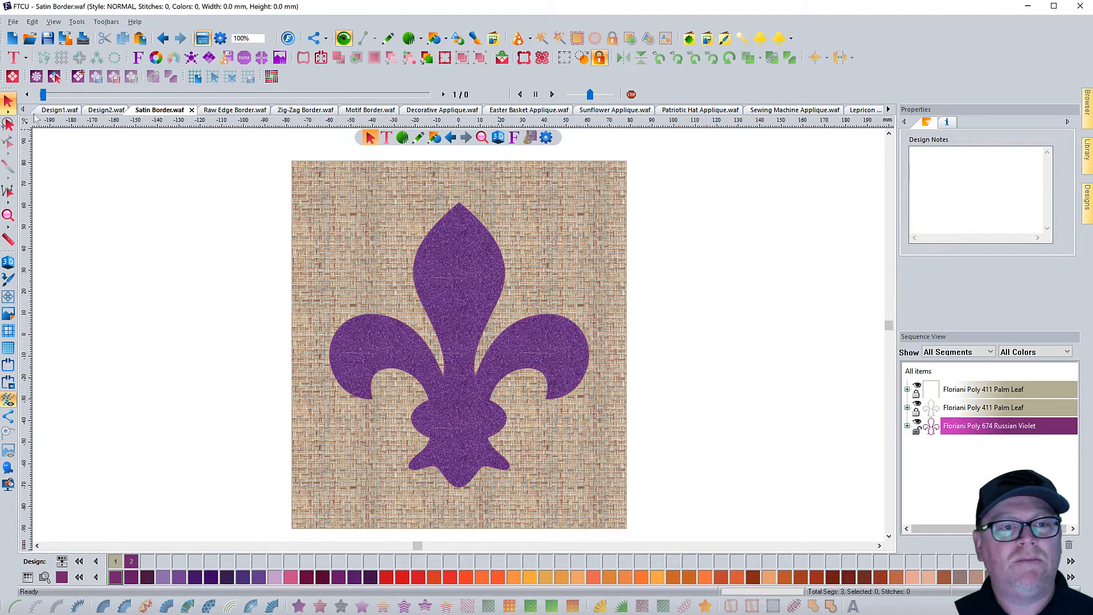
{"action": "left_click", "coordinate": [58, 110]}
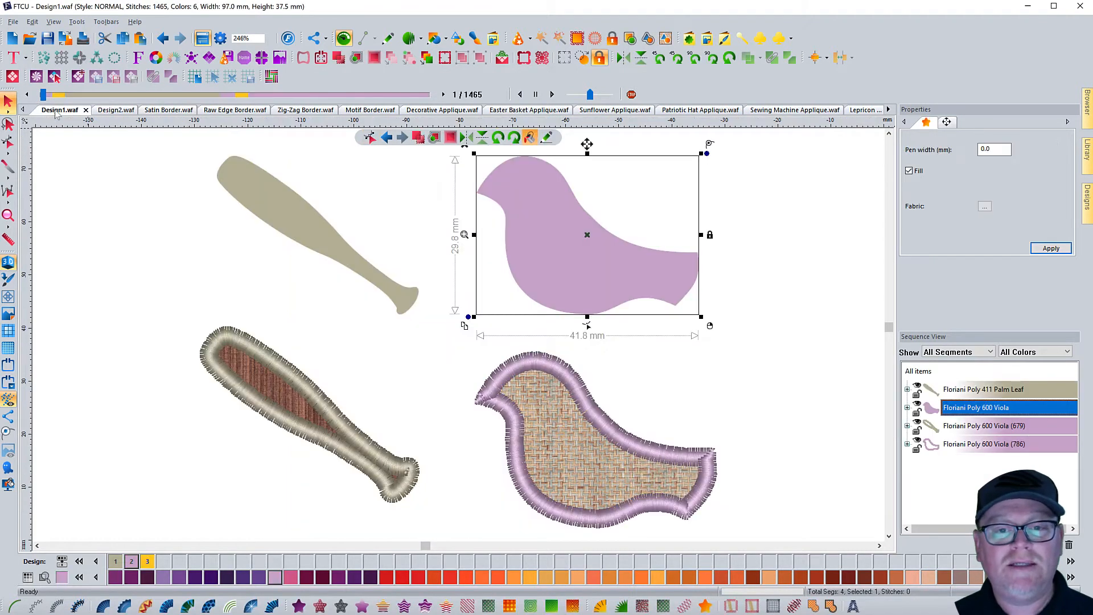
{"action": "left_click", "coordinate": [138, 240]}
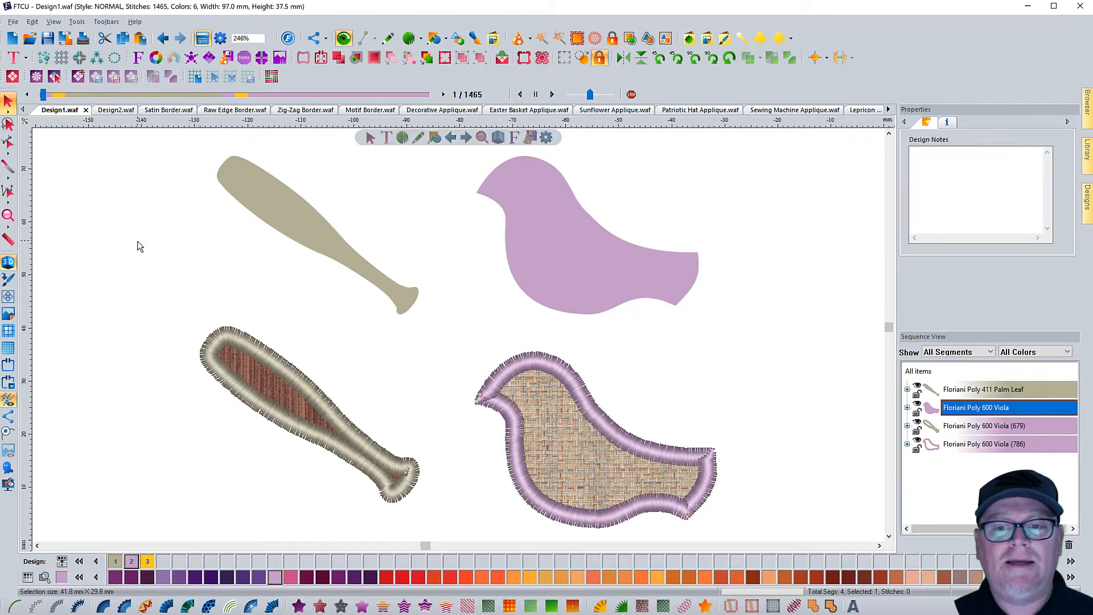
{"action": "left_click", "coordinate": [260, 193]}
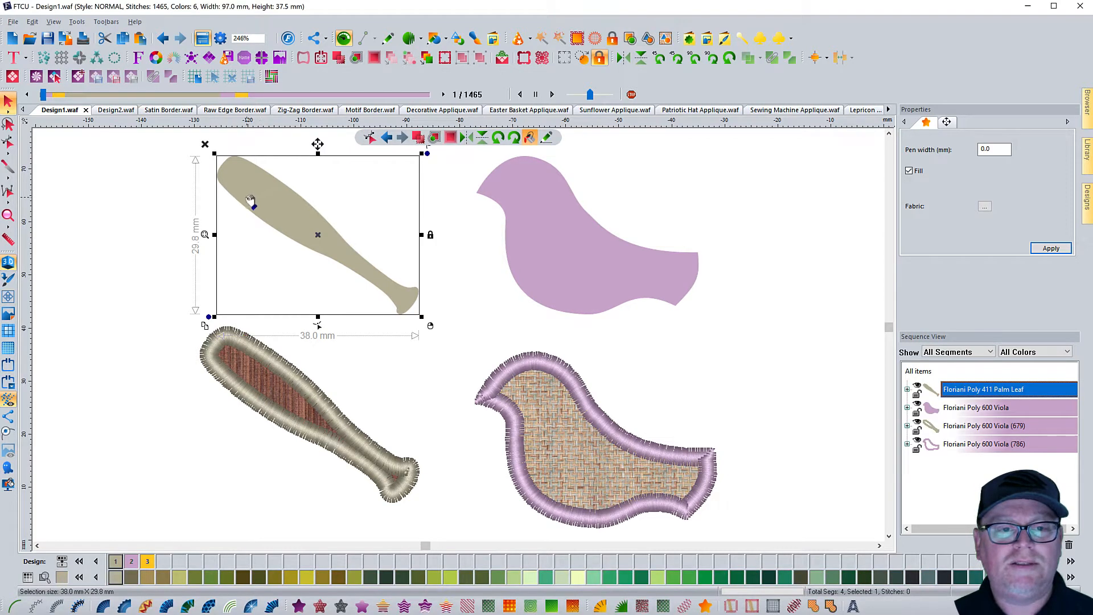
{"action": "right_click", "coordinate": [233, 121]}
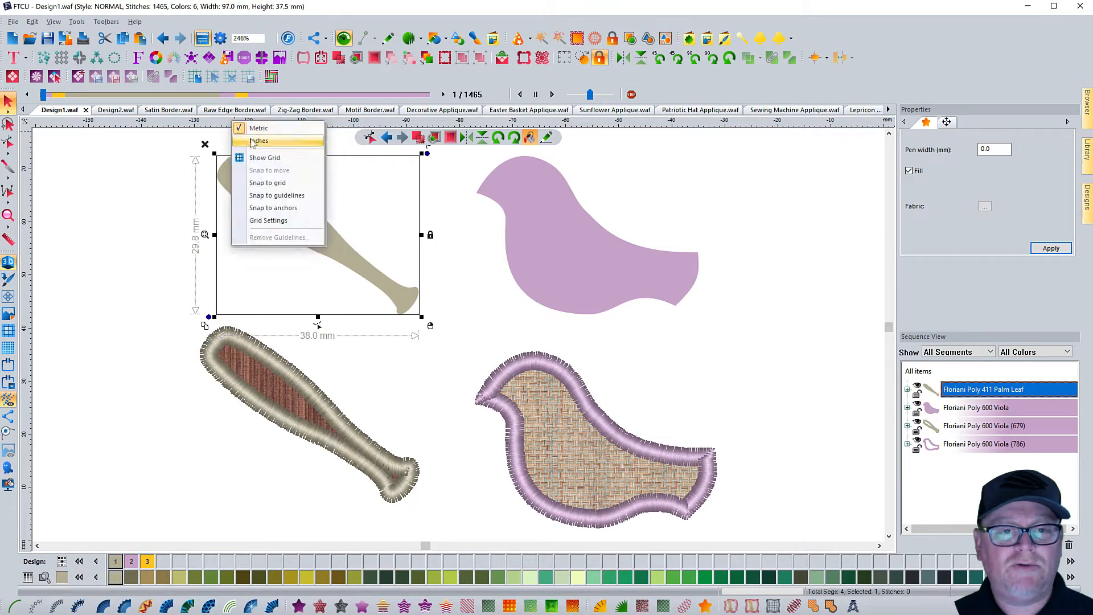
{"action": "left_click", "coordinate": [253, 142]}
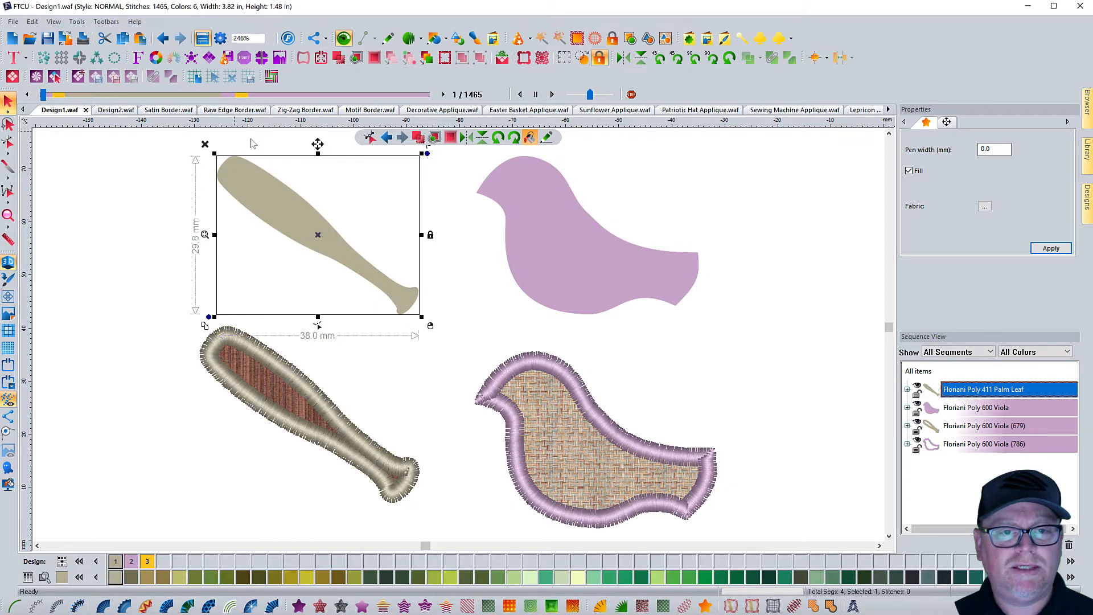
{"action": "left_click", "coordinate": [163, 195]}
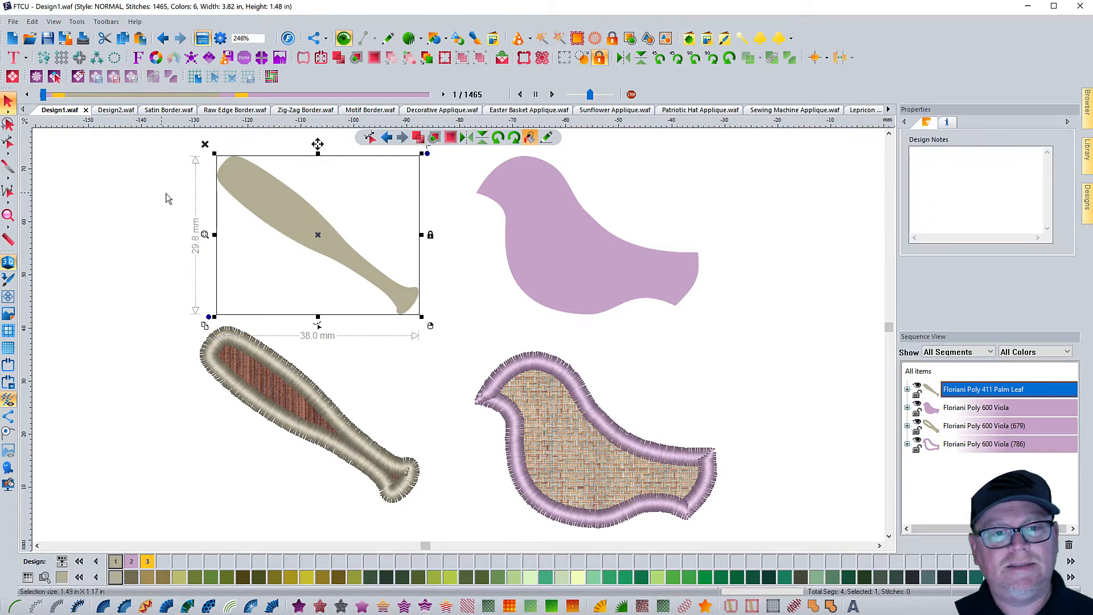
{"action": "left_click", "coordinate": [219, 183]}
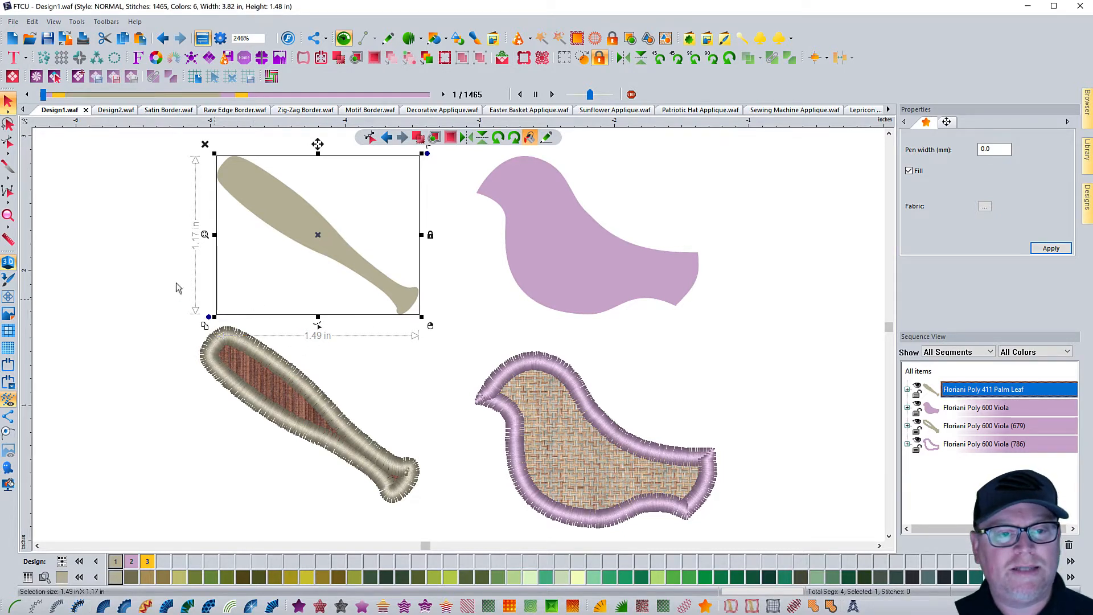
Measure the width across the upper baseball bat's barrel and return to the selection tool with nothing selected
{"action": "left_click", "coordinate": [8, 240]}
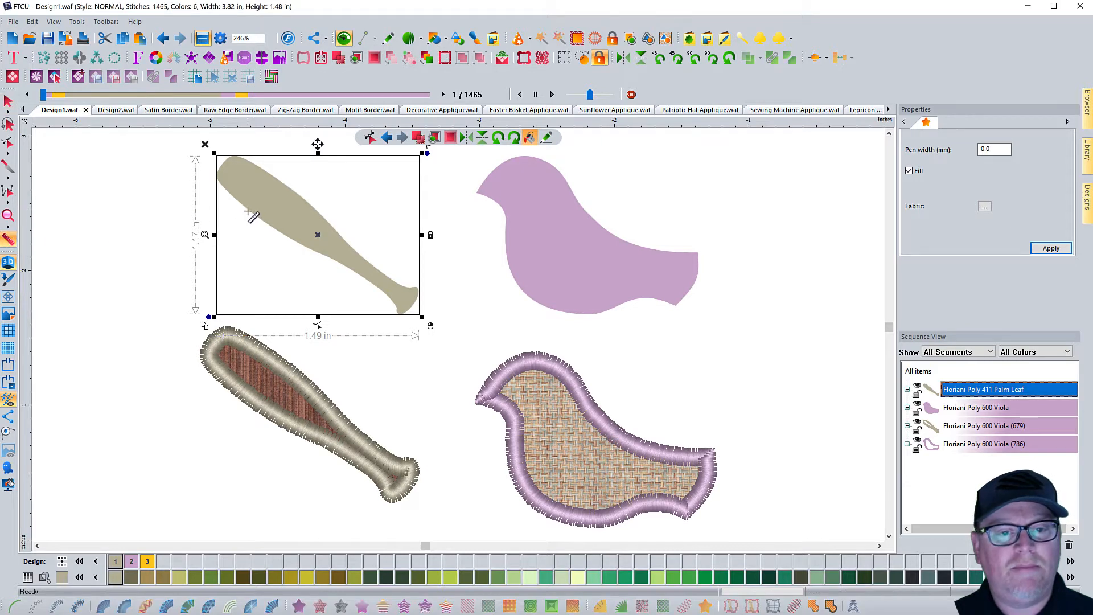
{"action": "left_click_drag", "start_coordinate": [249, 210], "coordinate": [272, 178]}
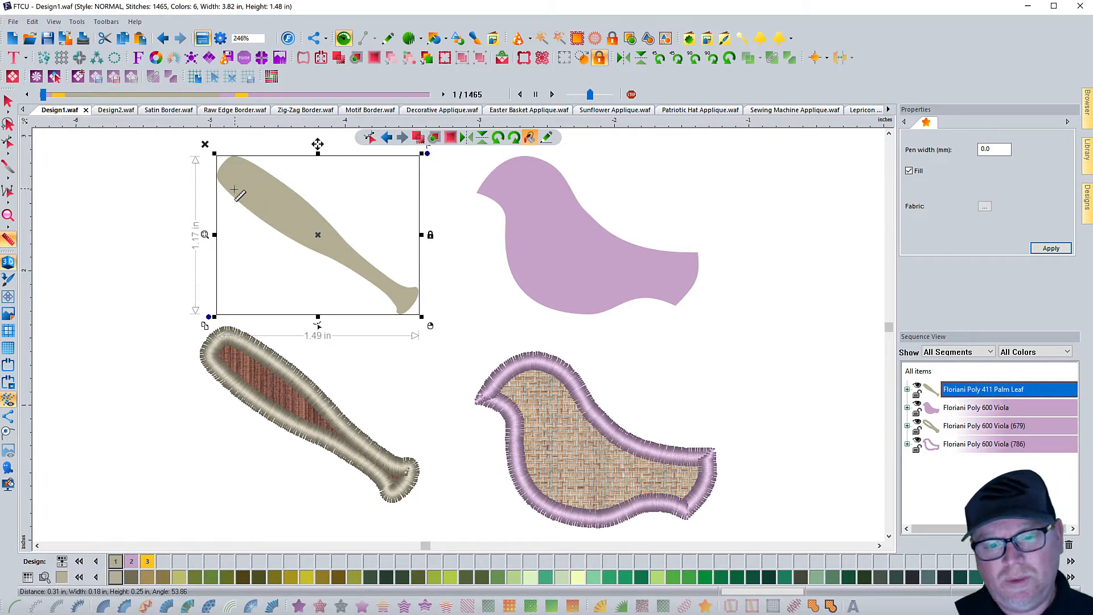
{"action": "left_click", "coordinate": [8, 100]}
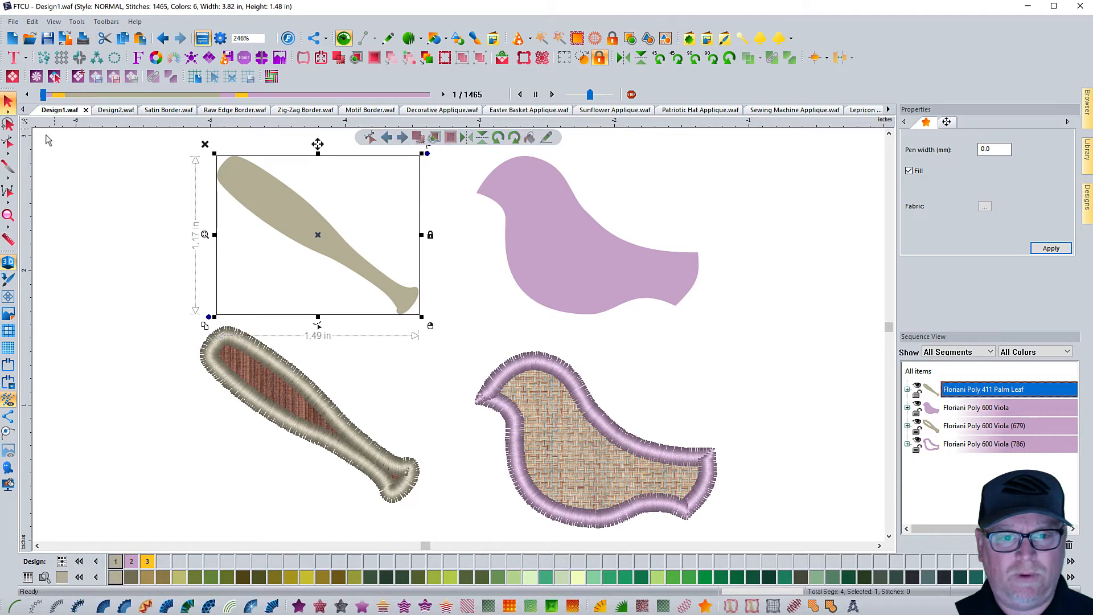
{"action": "left_click", "coordinate": [85, 177]}
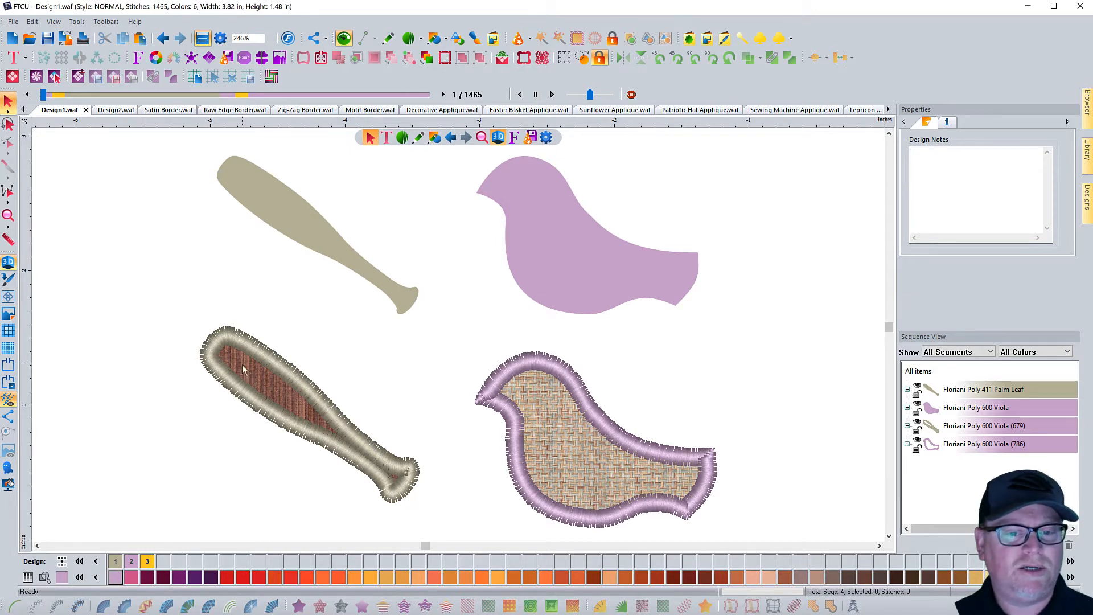
Select the plain purple bird shape, view the design at 100% zoom, and clear the selection
{"action": "left_click", "coordinate": [544, 276]}
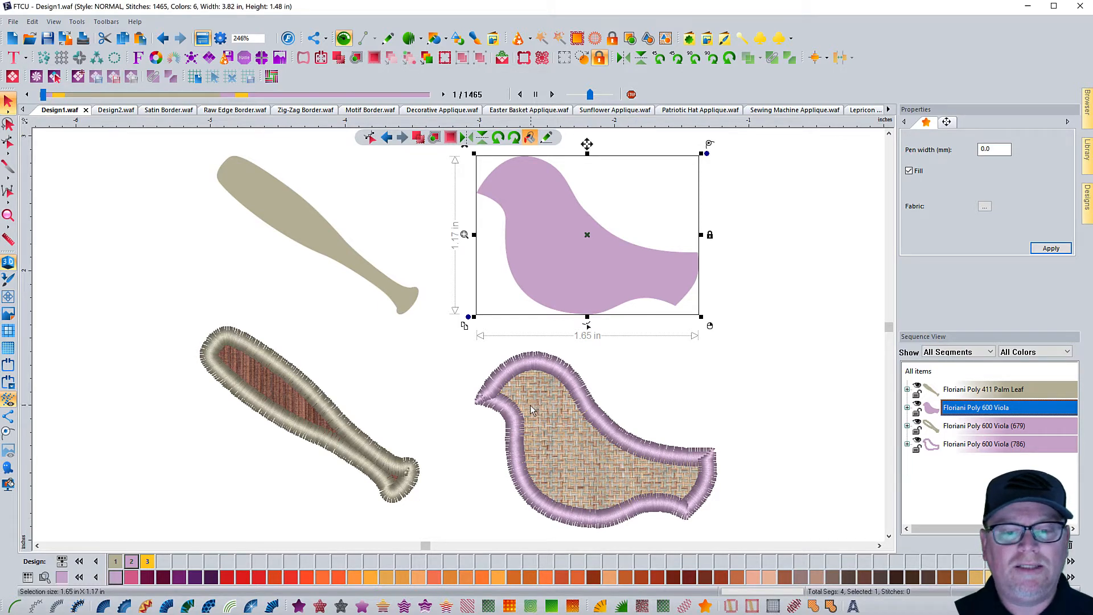
{"action": "left_click", "coordinate": [274, 40]}
{"action": "left_click", "coordinate": [239, 115]}
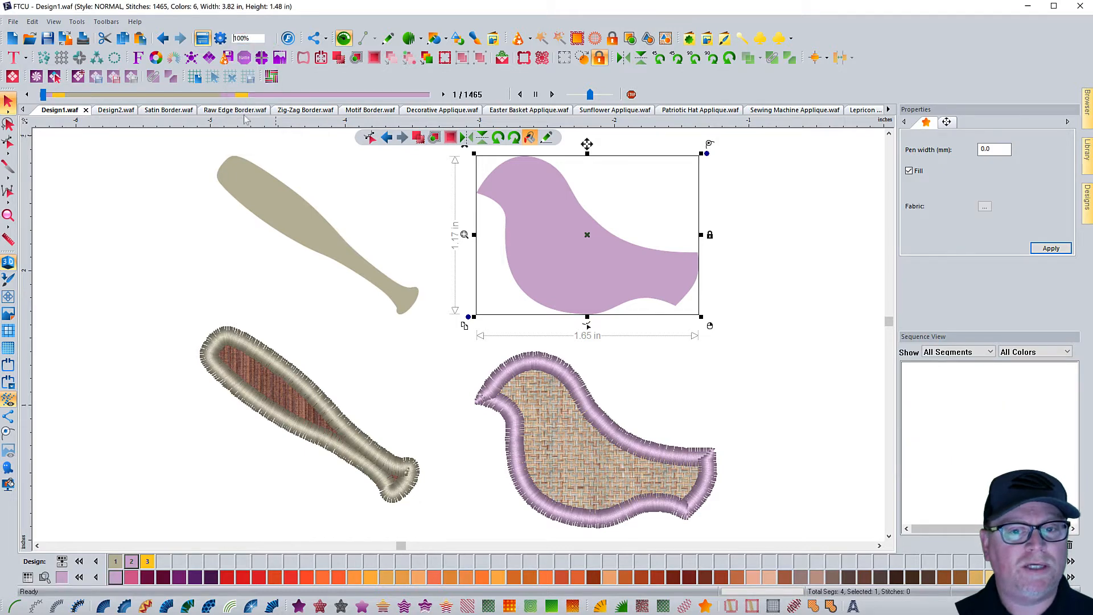
{"action": "left_click", "coordinate": [345, 367]}
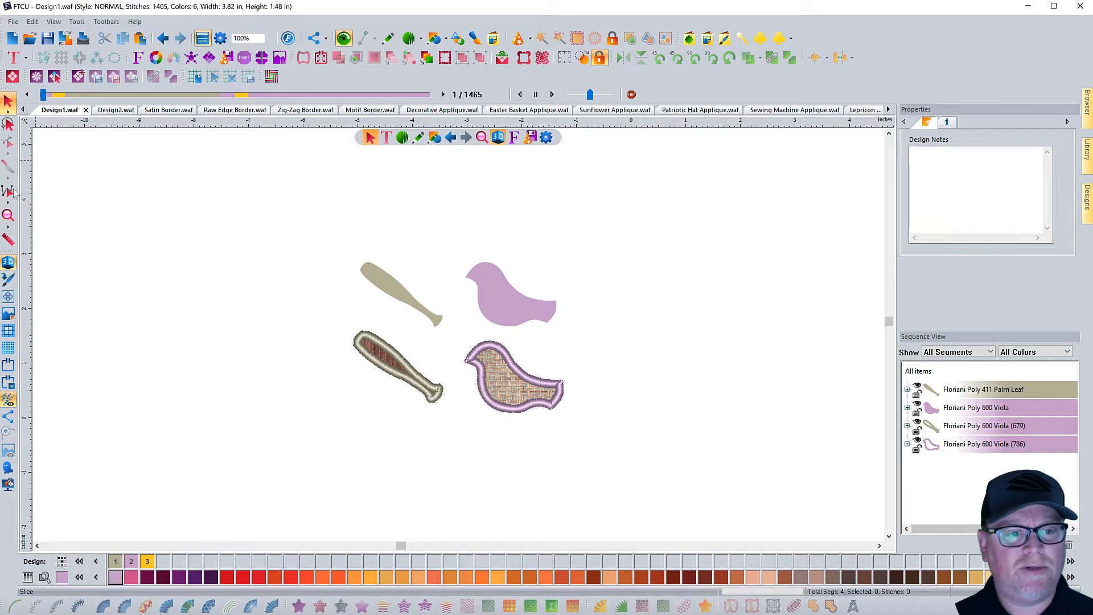
Measure the distance across the plain purple bird's body and view the design at 100% zoom
{"action": "left_click", "coordinate": [8, 215]}
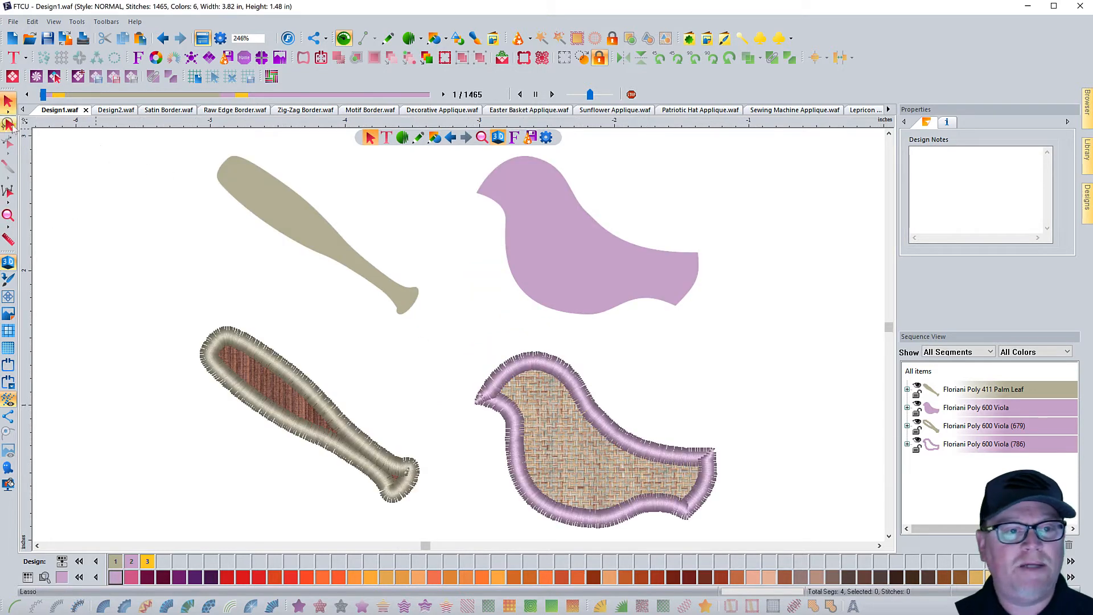
{"action": "left_click", "coordinate": [8, 239]}
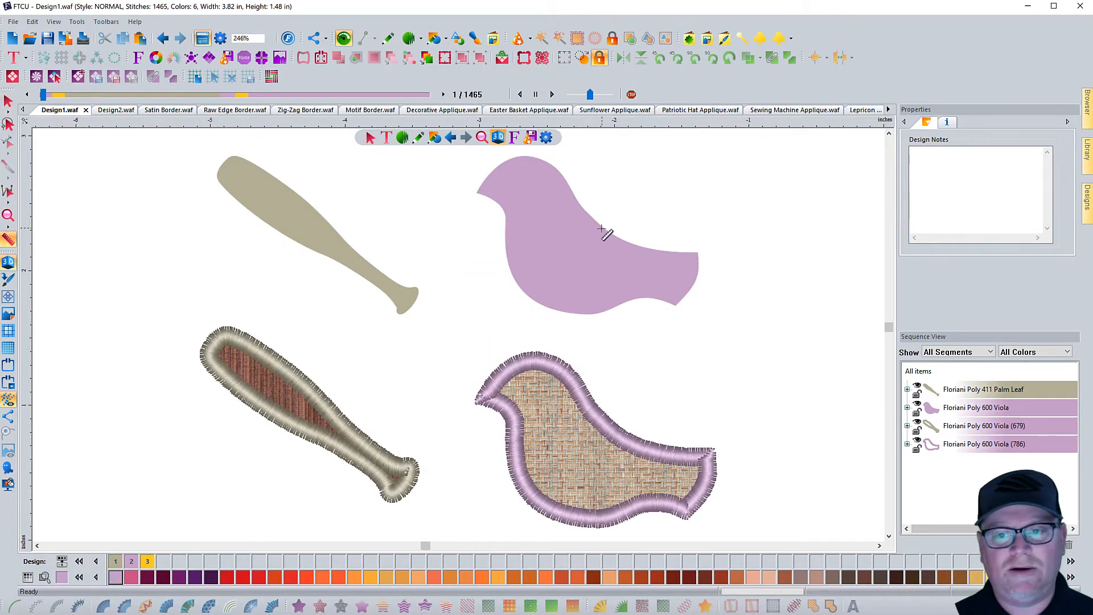
{"action": "mouse_move", "coordinate": [595, 222]}
{"action": "left_mouse_down"}
{"action": "mouse_move", "coordinate": [549, 256]}
{"action": "mouse_move", "coordinate": [529, 297]}
{"action": "left_mouse_up"}
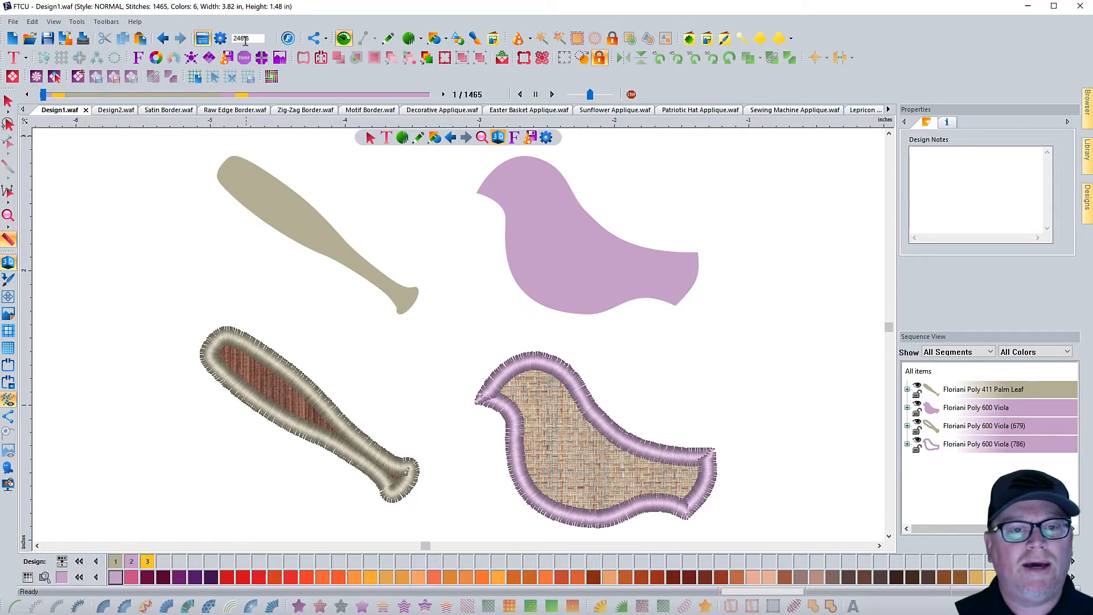
{"action": "left_click", "coordinate": [269, 38]}
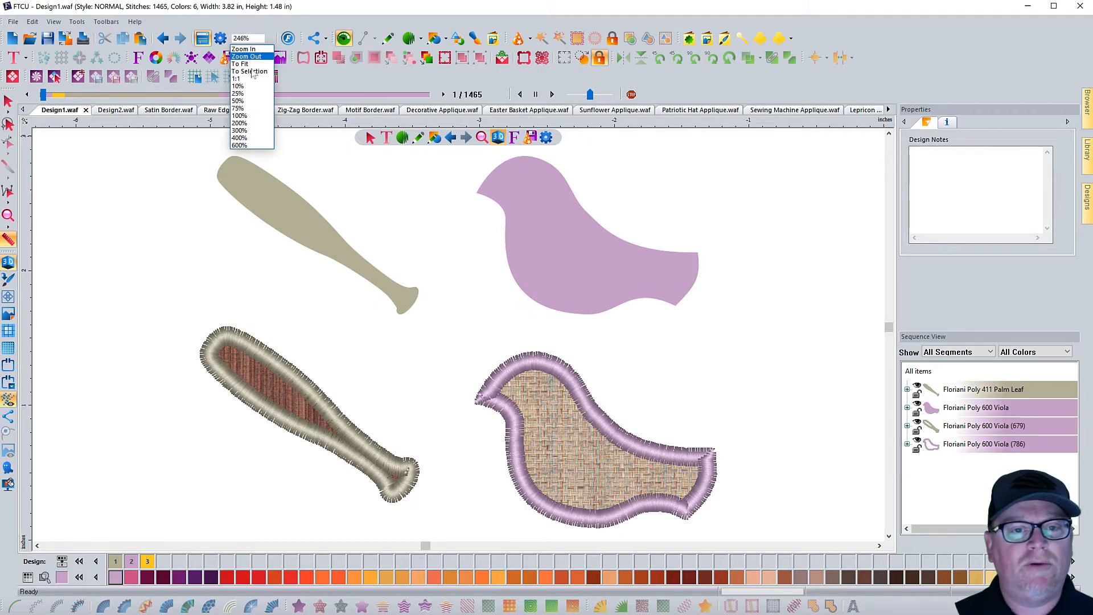
{"action": "left_click", "coordinate": [247, 115]}
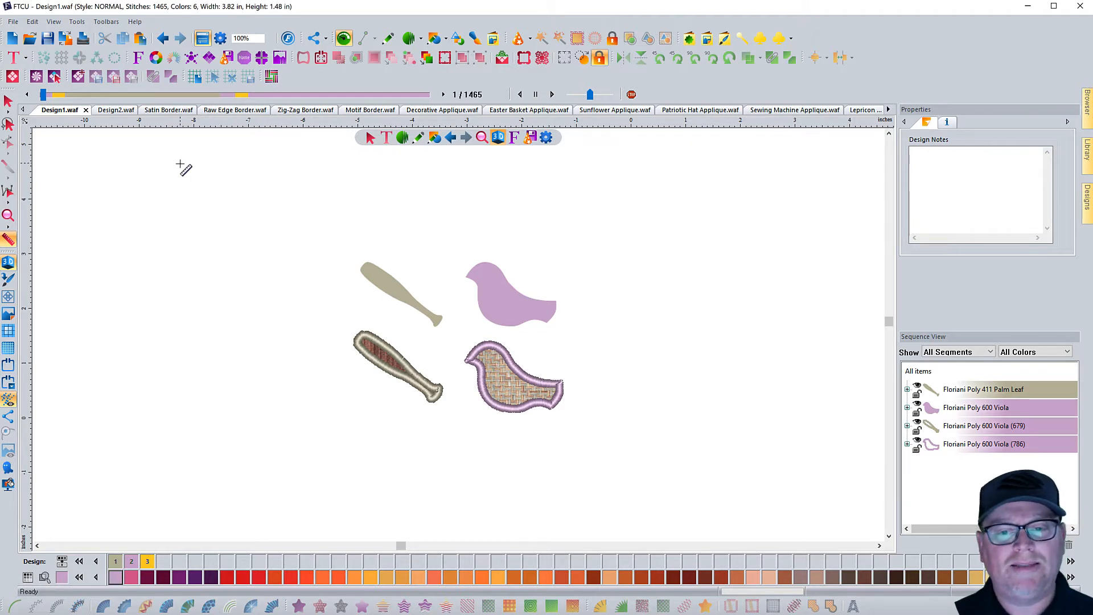
In the Satin Border.waf design, hide the background fabric and fleur-de-lis fabric layers one by one and show both again
{"action": "left_click", "coordinate": [167, 110]}
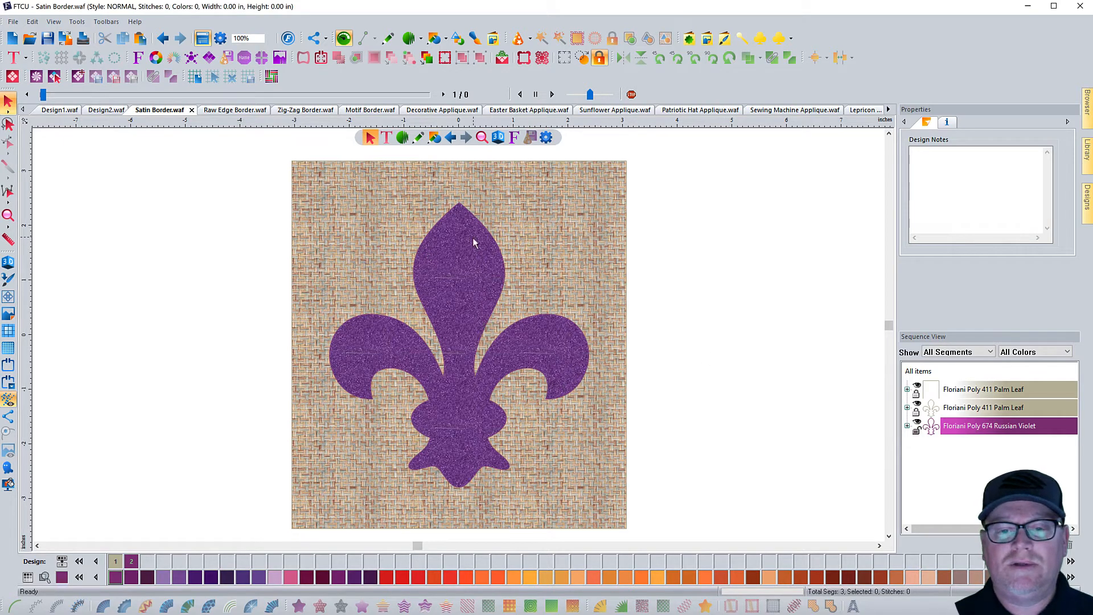
{"action": "left_click", "coordinate": [917, 386]}
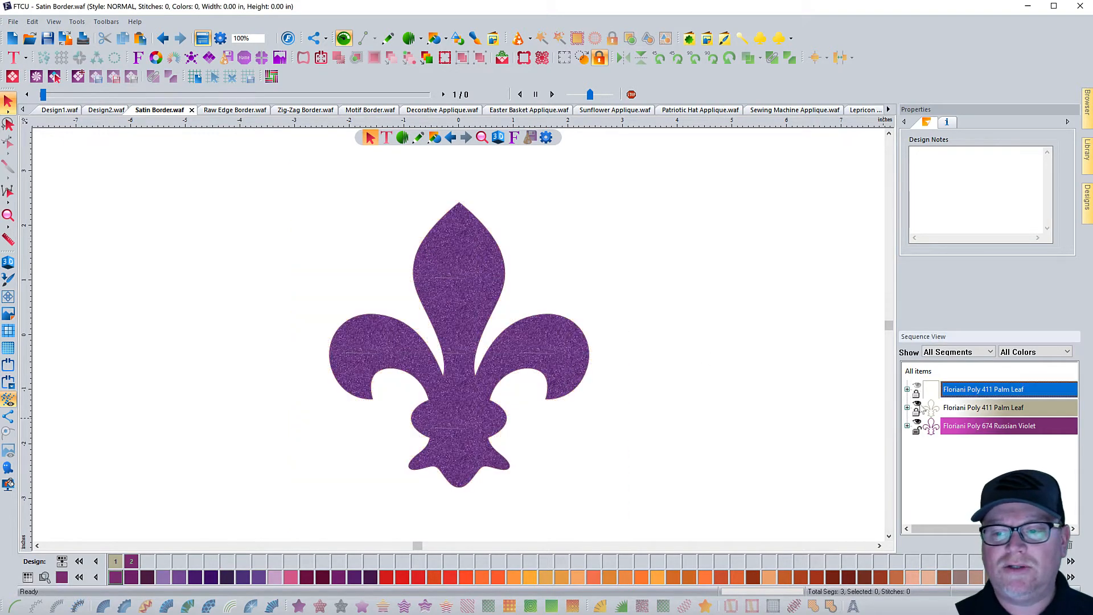
{"action": "left_click", "coordinate": [918, 405]}
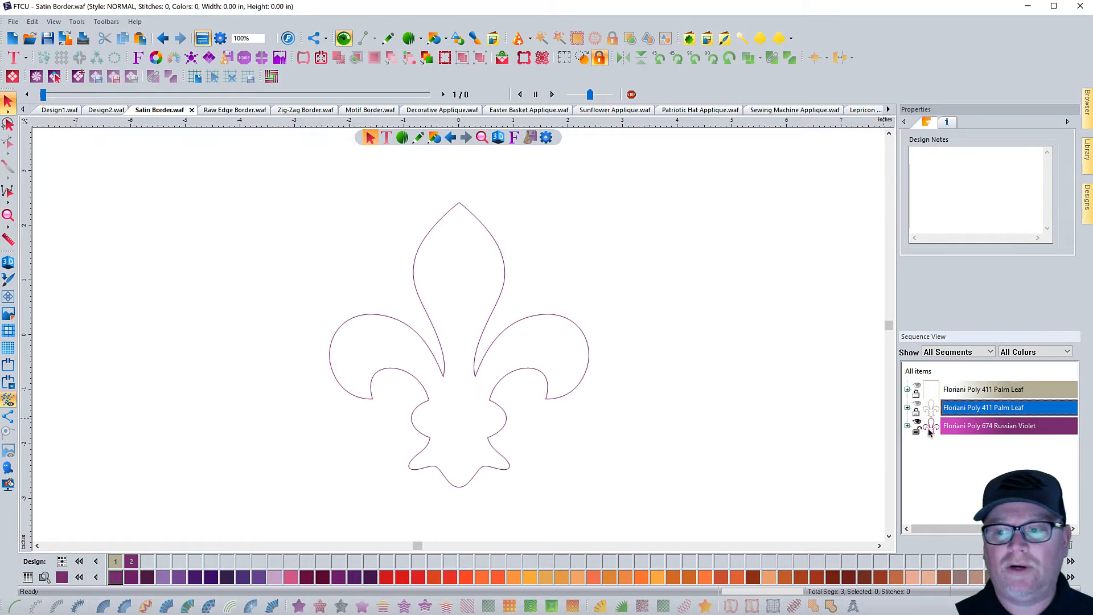
{"action": "left_click", "coordinate": [917, 387]}
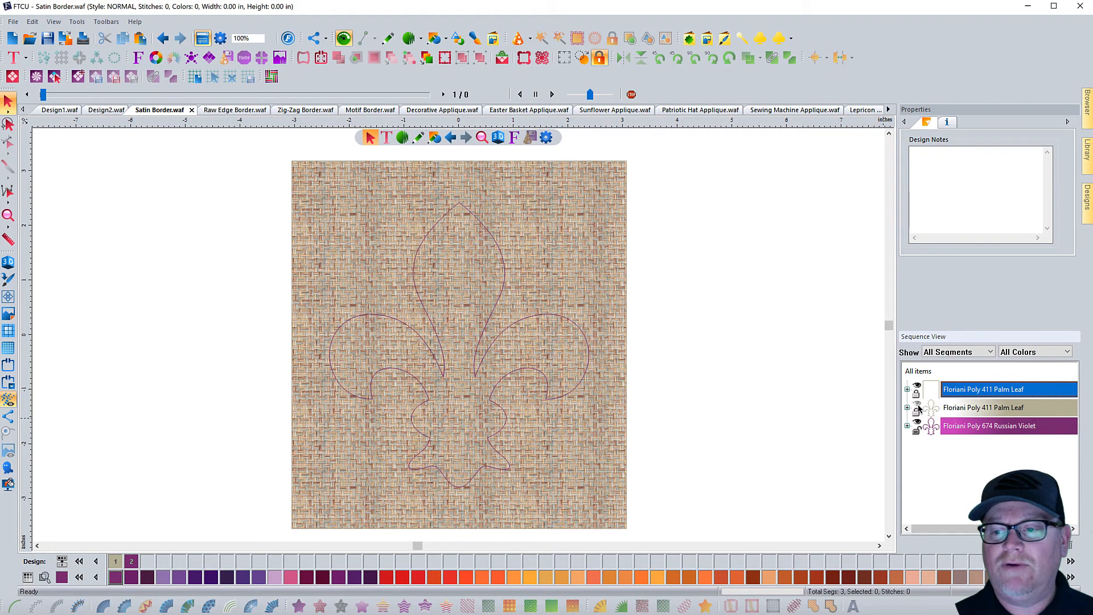
{"action": "left_click", "coordinate": [918, 406]}
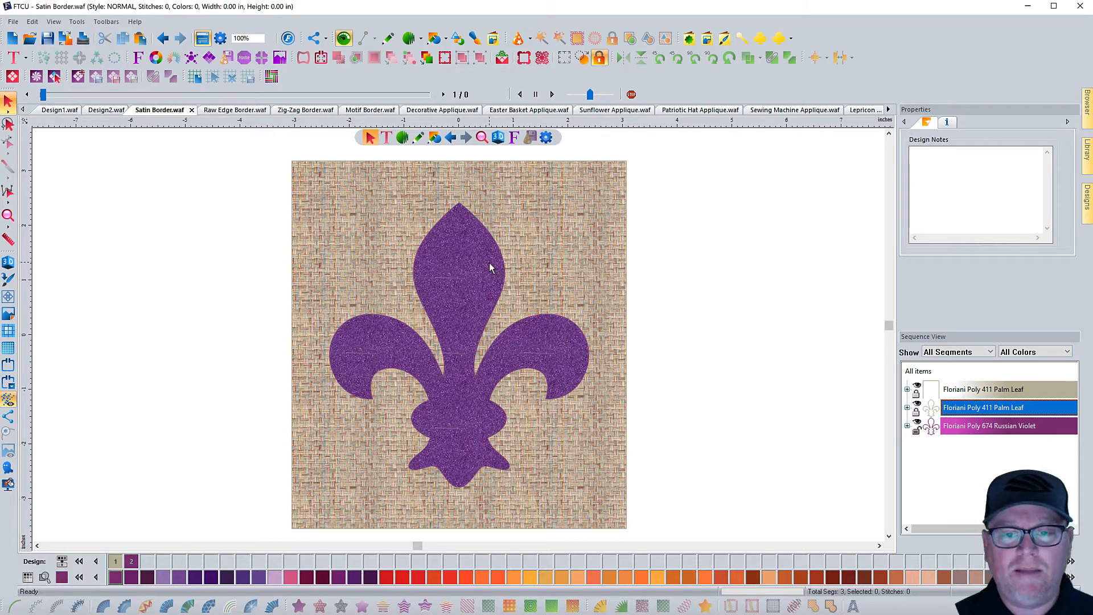
Start a satin appliqué stitch and plot its path from the fleur-de-lis's top point down the left edge of the central petal
{"action": "left_click", "coordinate": [402, 138]}
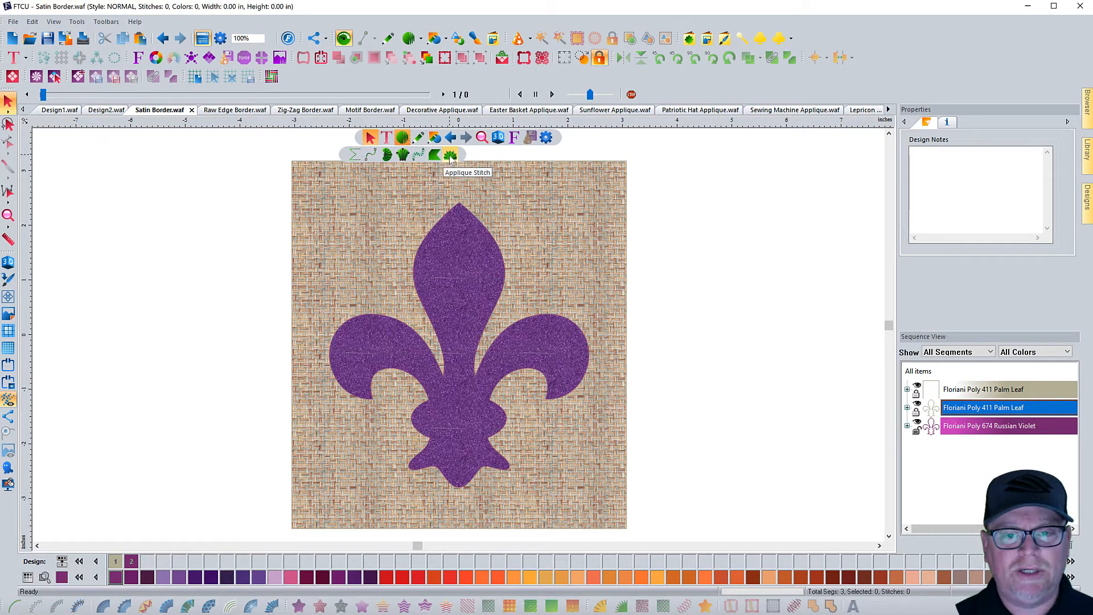
{"action": "left_click", "coordinate": [450, 155]}
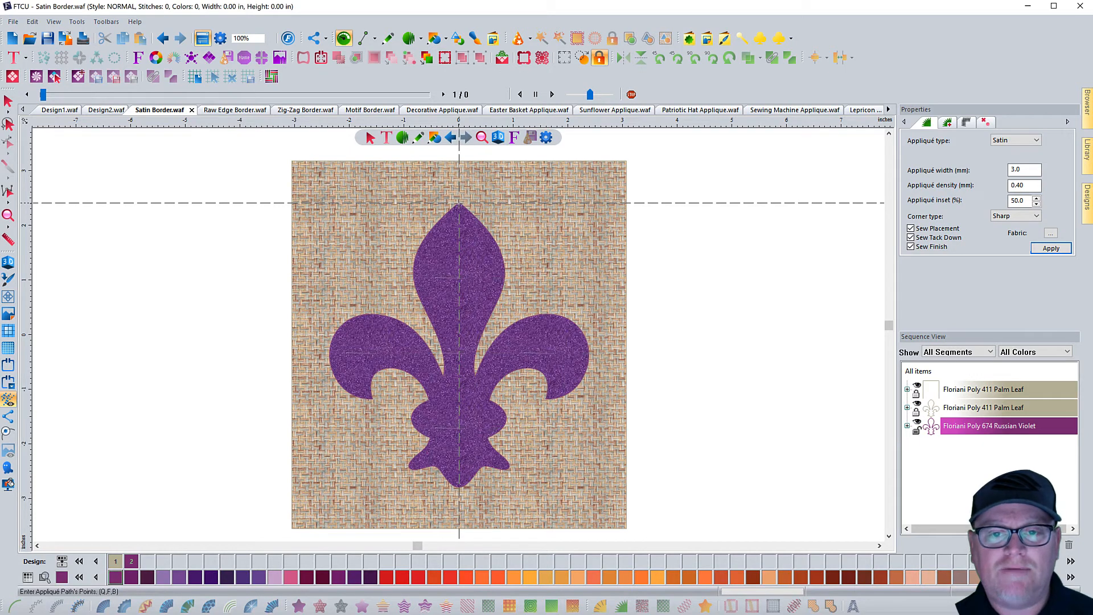
{"action": "left_click", "coordinate": [459, 203]}
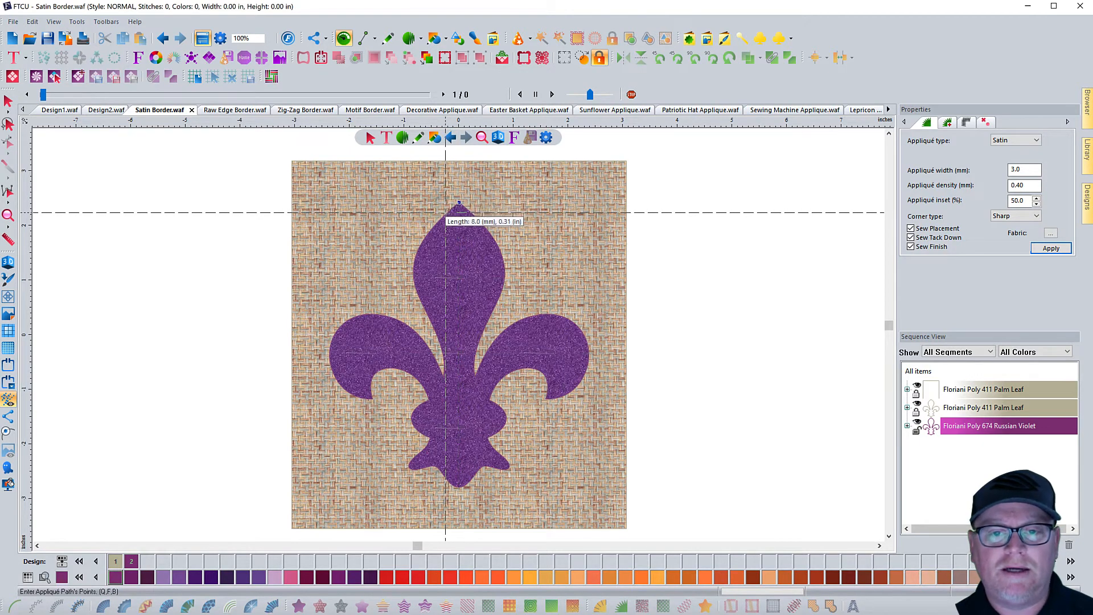
{"action": "left_click", "coordinate": [446, 215]}
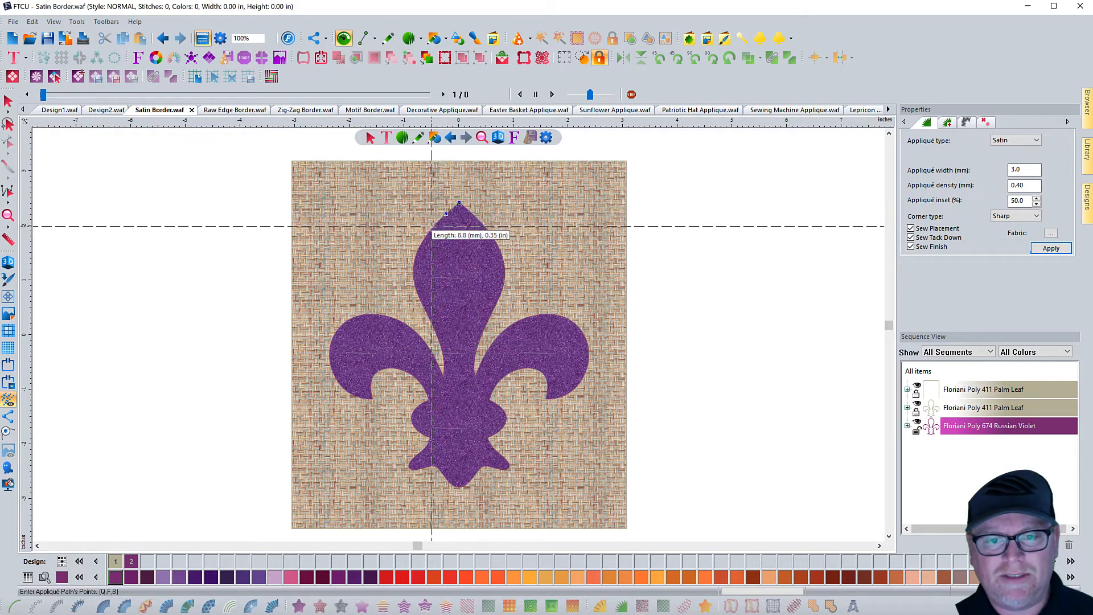
{"action": "left_click", "coordinate": [433, 227]}
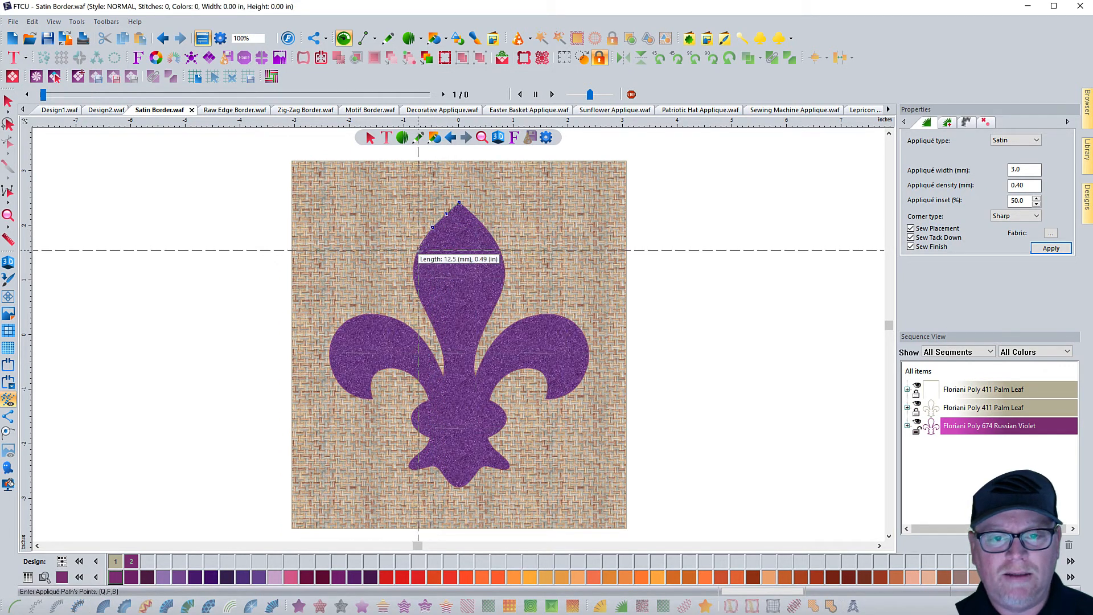
{"action": "left_click", "coordinate": [418, 249]}
{"action": "left_click", "coordinate": [412, 270]}
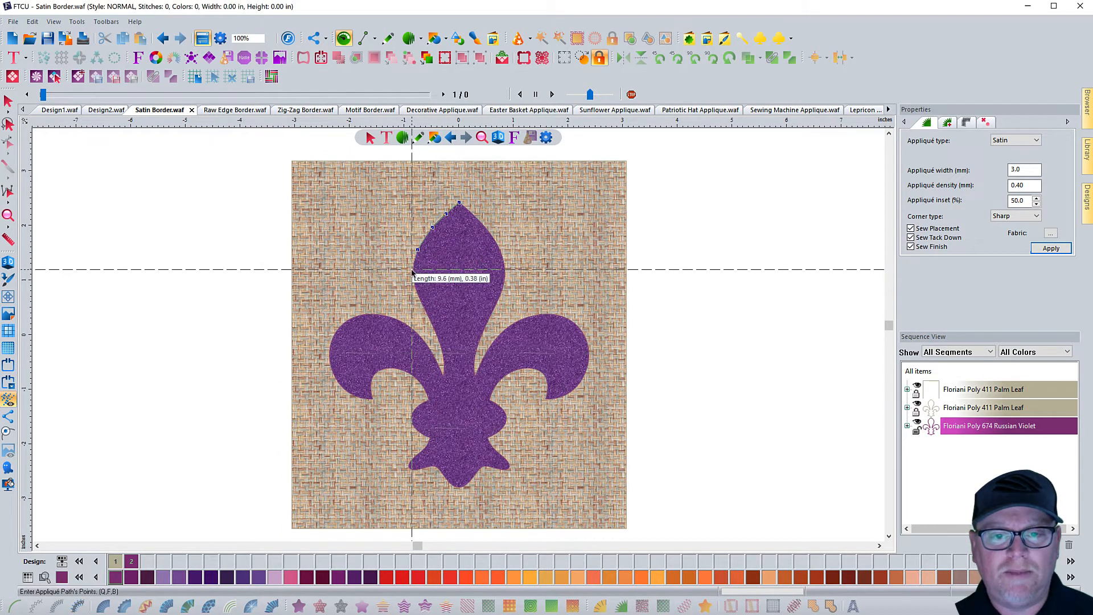
{"action": "left_click", "coordinate": [414, 289]}
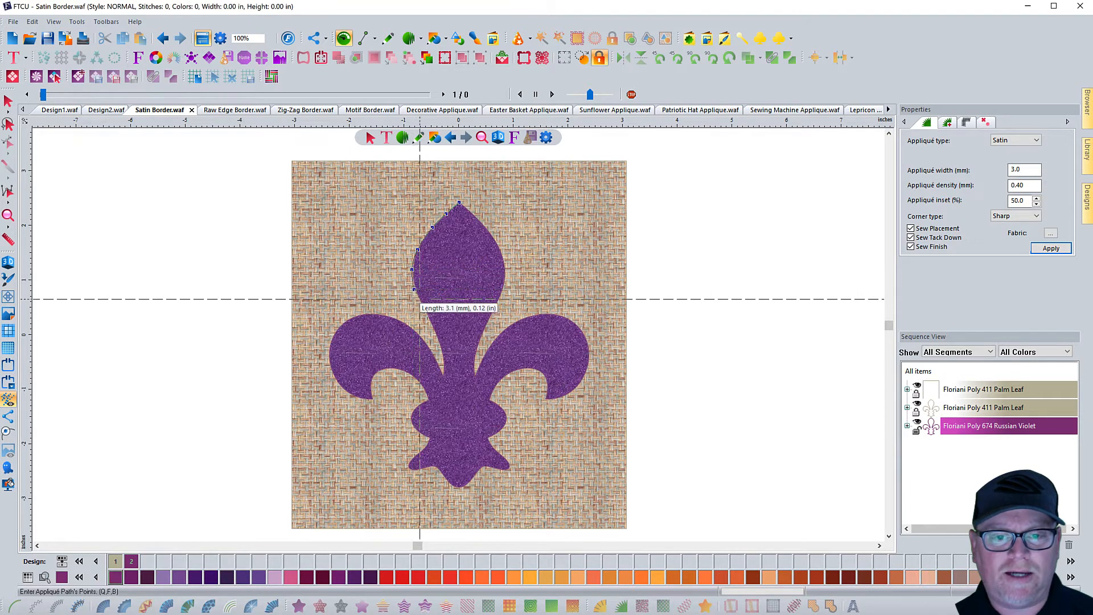
{"action": "left_click", "coordinate": [438, 337]}
{"action": "left_click", "coordinate": [443, 357]}
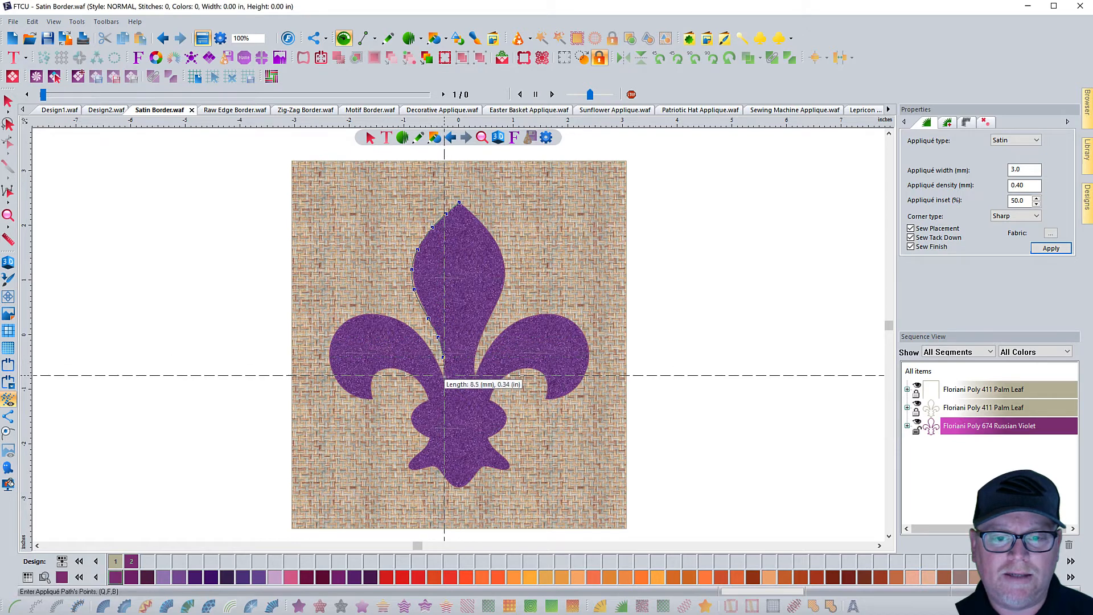
Continue the appliqué path up from the left notch and around the outer curve of the left scroll to its lower tip
{"action": "left_click", "coordinate": [433, 355]}
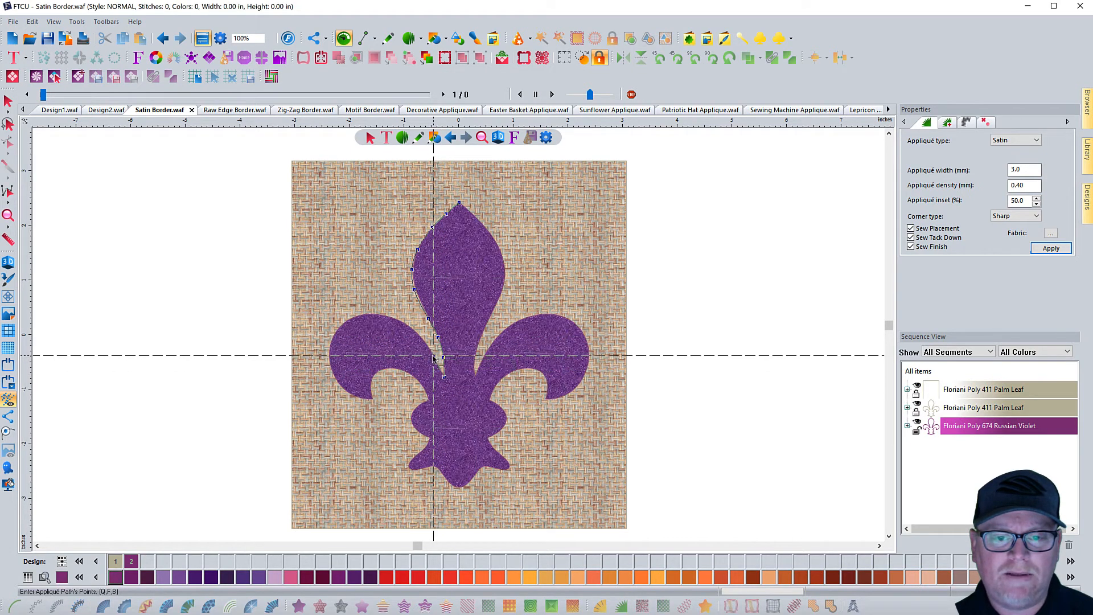
{"action": "left_click", "coordinate": [418, 333]}
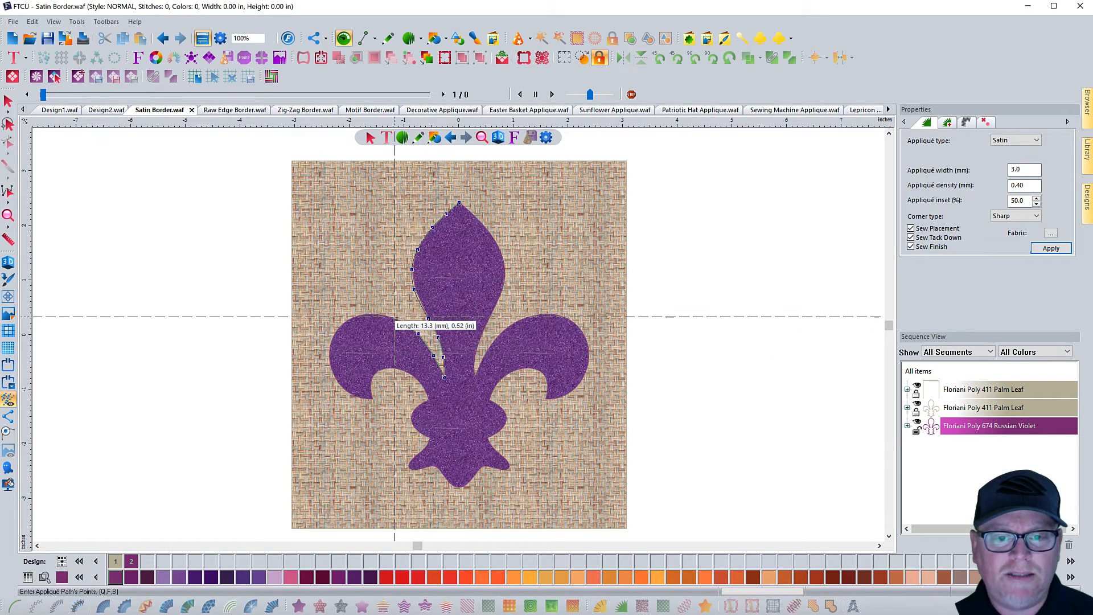
{"action": "left_click", "coordinate": [392, 317]}
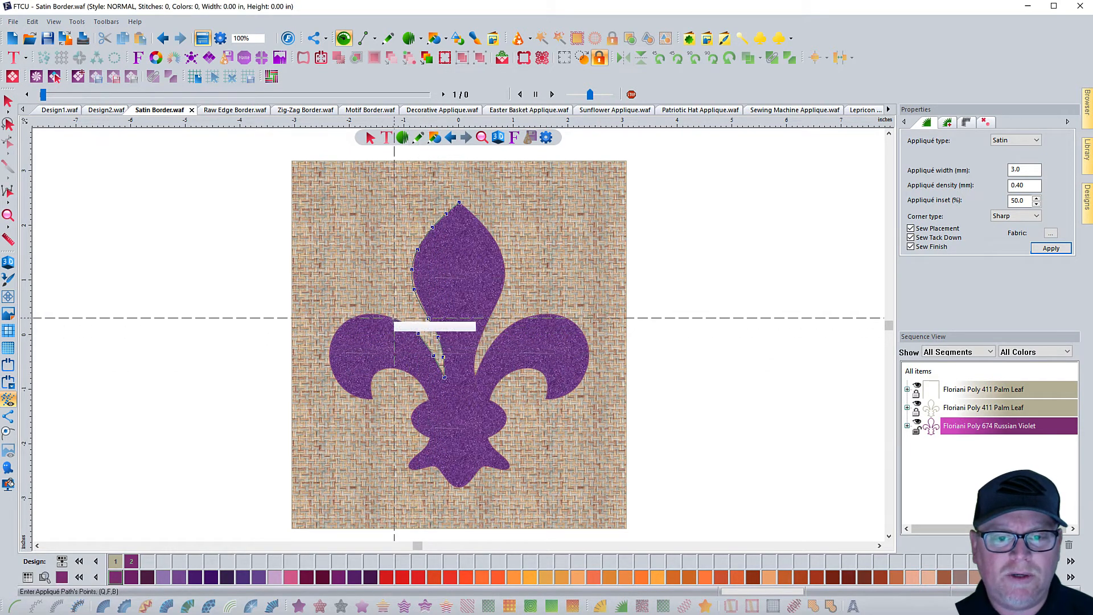
{"action": "left_click", "coordinate": [367, 314]}
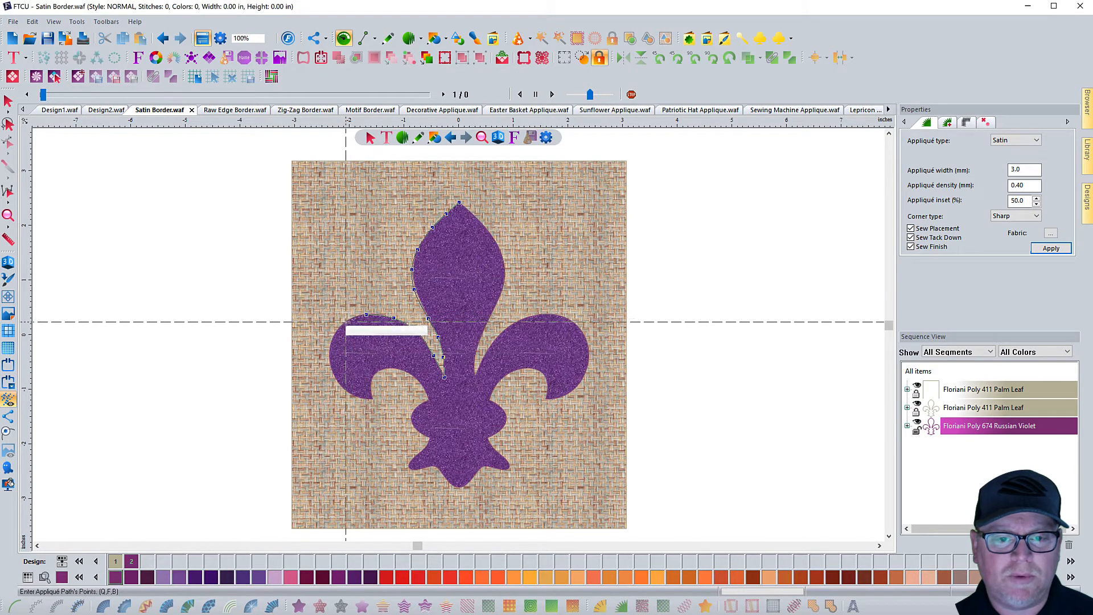
{"action": "left_click", "coordinate": [343, 322]}
{"action": "left_click", "coordinate": [330, 346]}
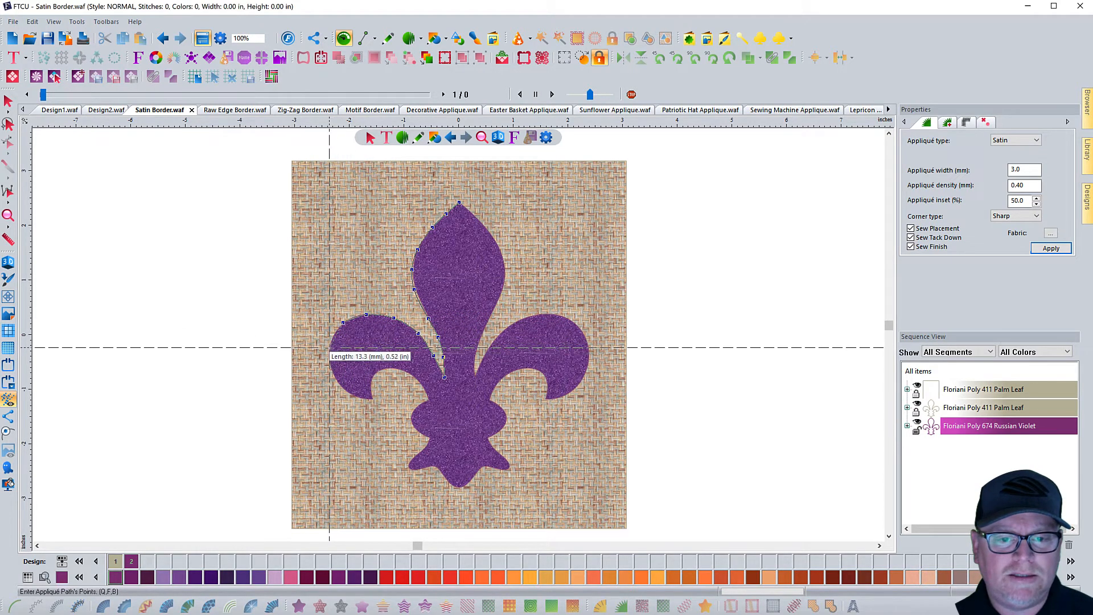
{"action": "left_click", "coordinate": [333, 375]}
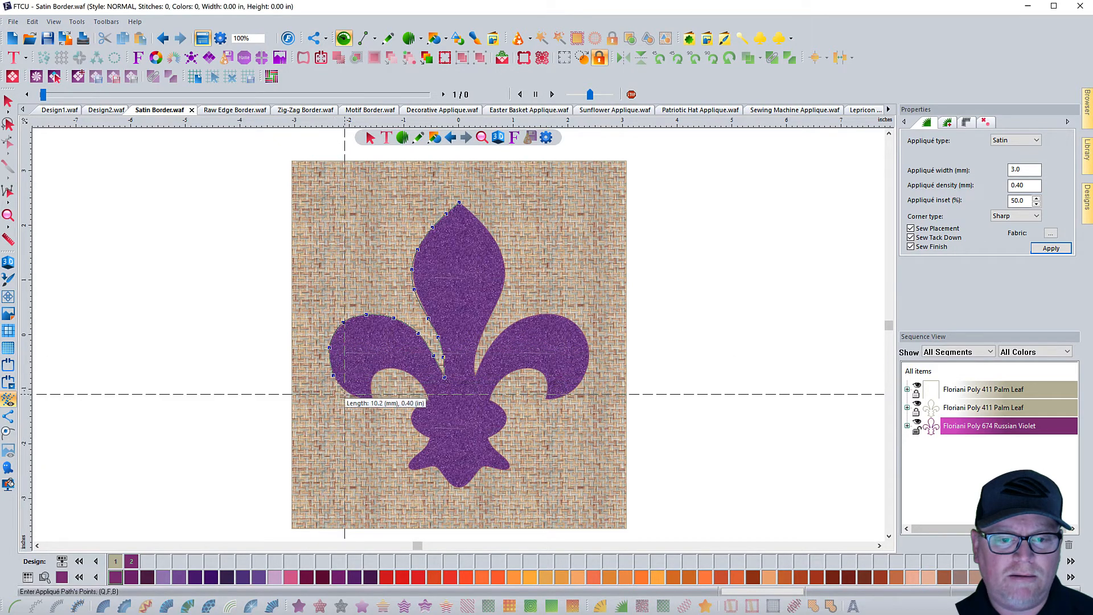
{"action": "left_click", "coordinate": [351, 393]}
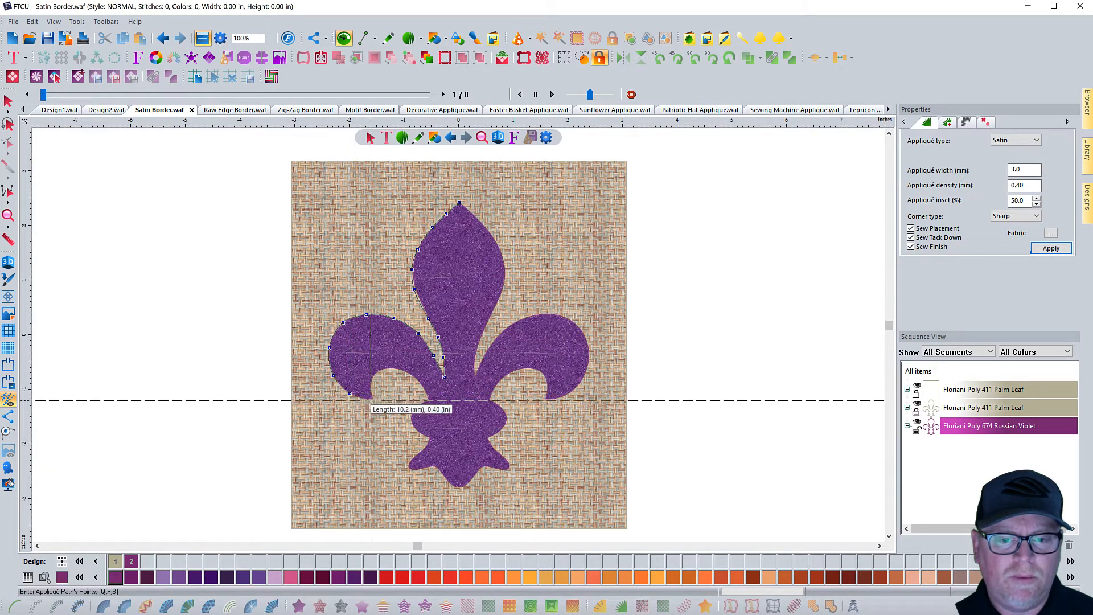
{"action": "left_click", "coordinate": [373, 401]}
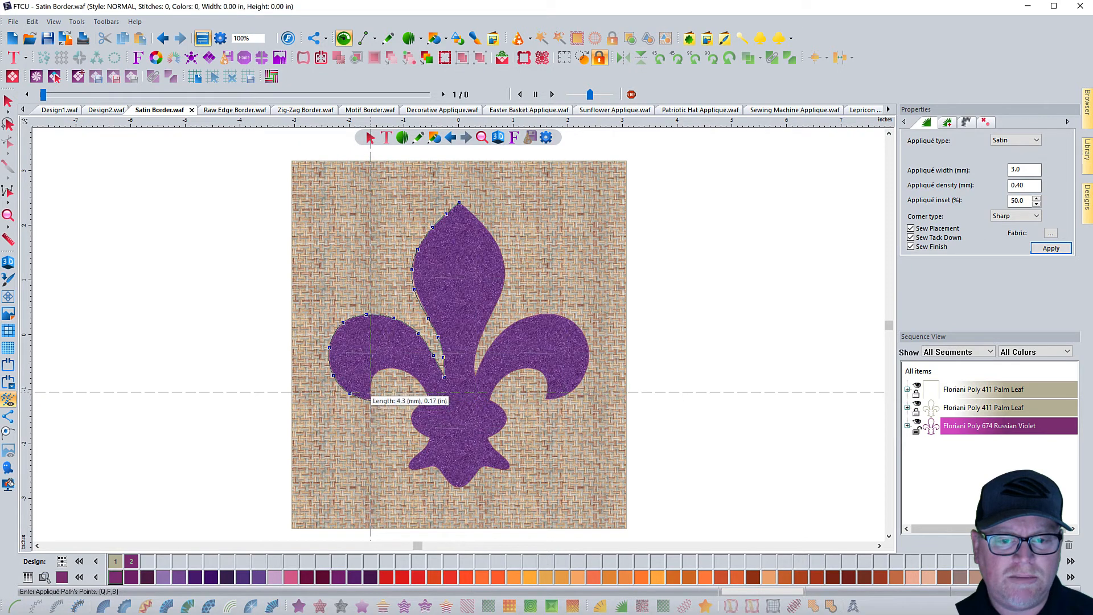
Plot the appliqué path along the inner curve of the left scroll to where it meets the central band
{"action": "left_click", "coordinate": [371, 392]}
{"action": "left_click", "coordinate": [373, 378]}
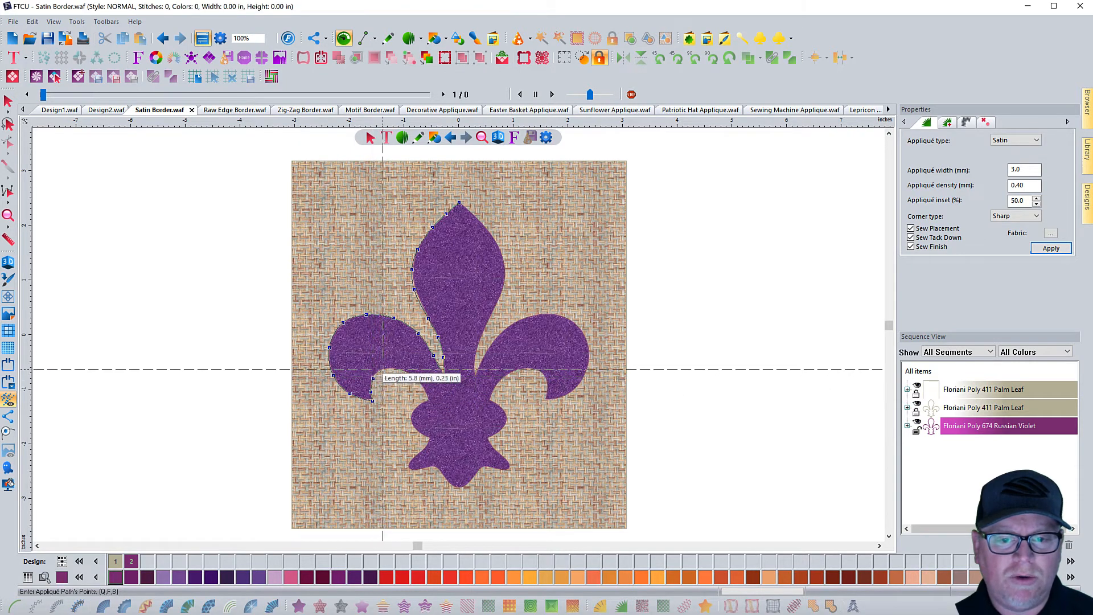
{"action": "left_click", "coordinate": [383, 369]}
{"action": "left_click", "coordinate": [396, 368]}
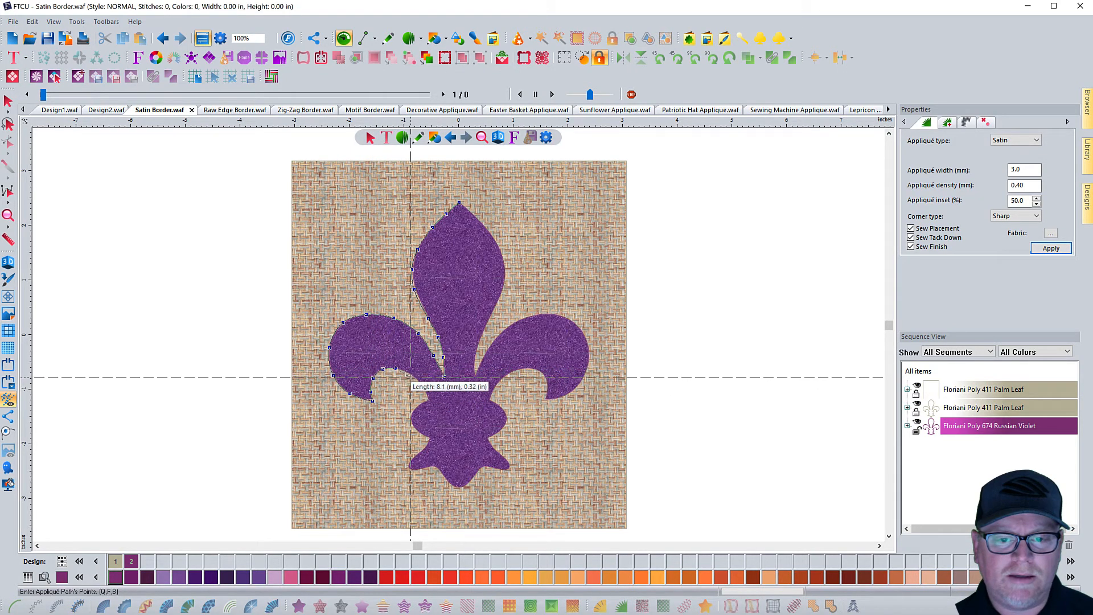
{"action": "left_click", "coordinate": [412, 375]}
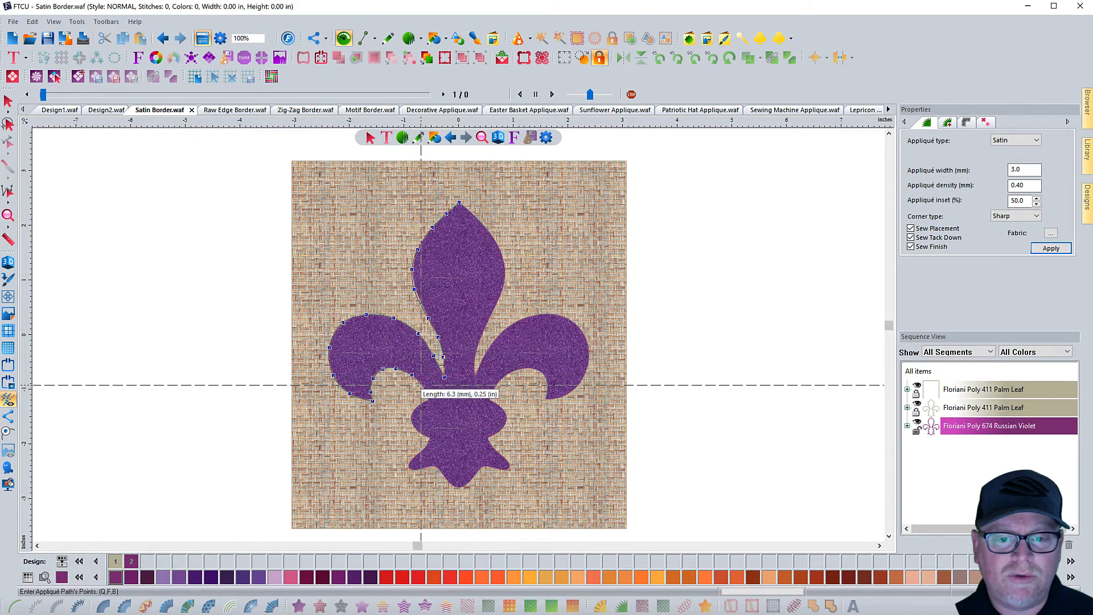
{"action": "left_click", "coordinate": [421, 385]}
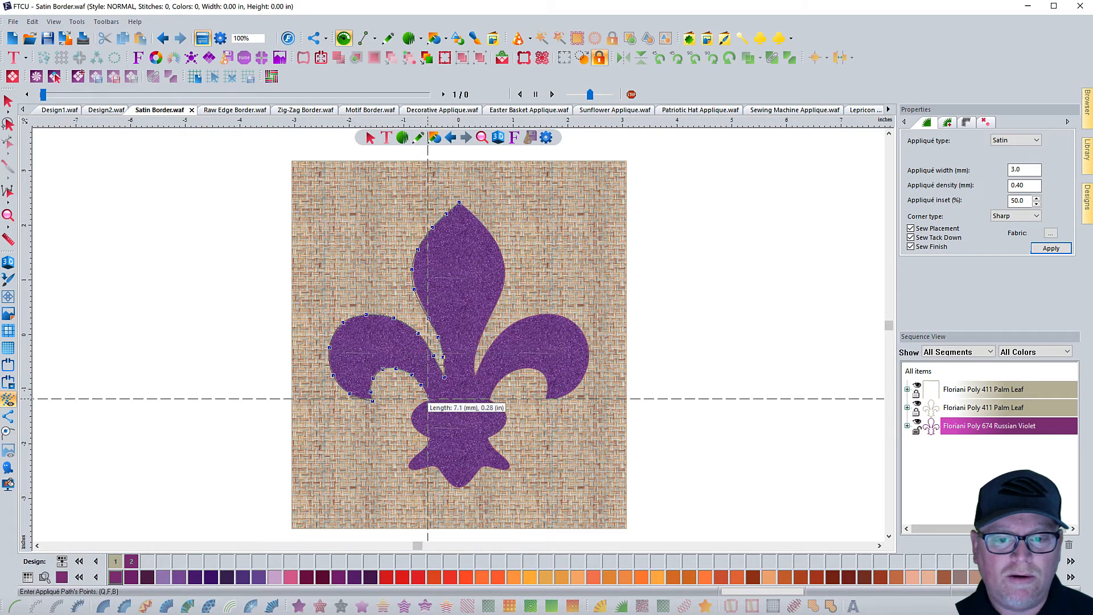
{"action": "left_click", "coordinate": [428, 397]}
Plot the appliqué path around the left bulge of the central band and into the notch below it
{"action": "left_click", "coordinate": [420, 404]}
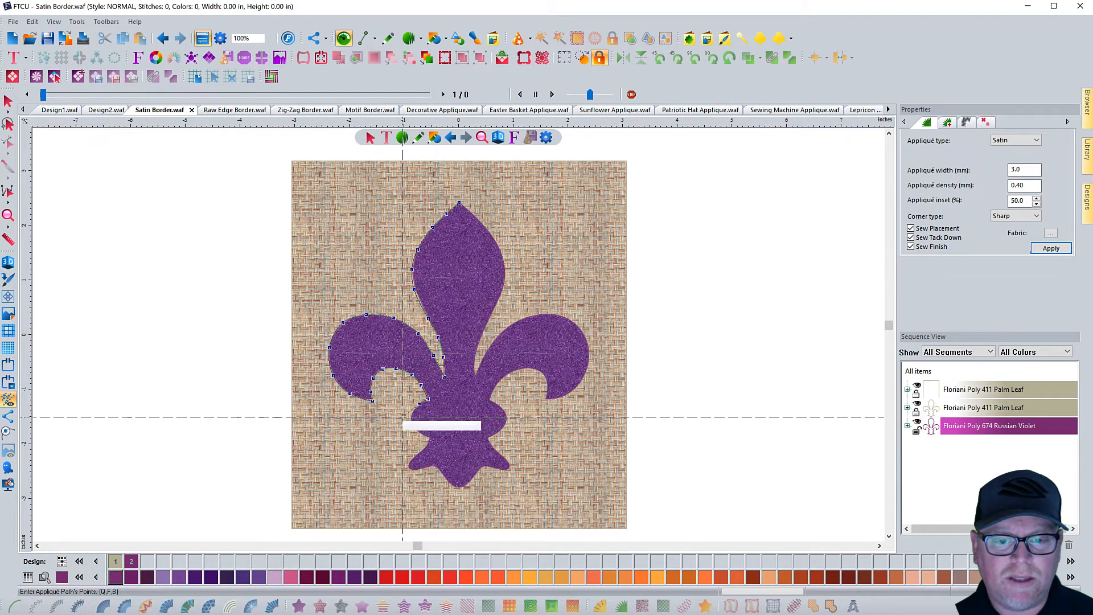
{"action": "left_click", "coordinate": [412, 415]}
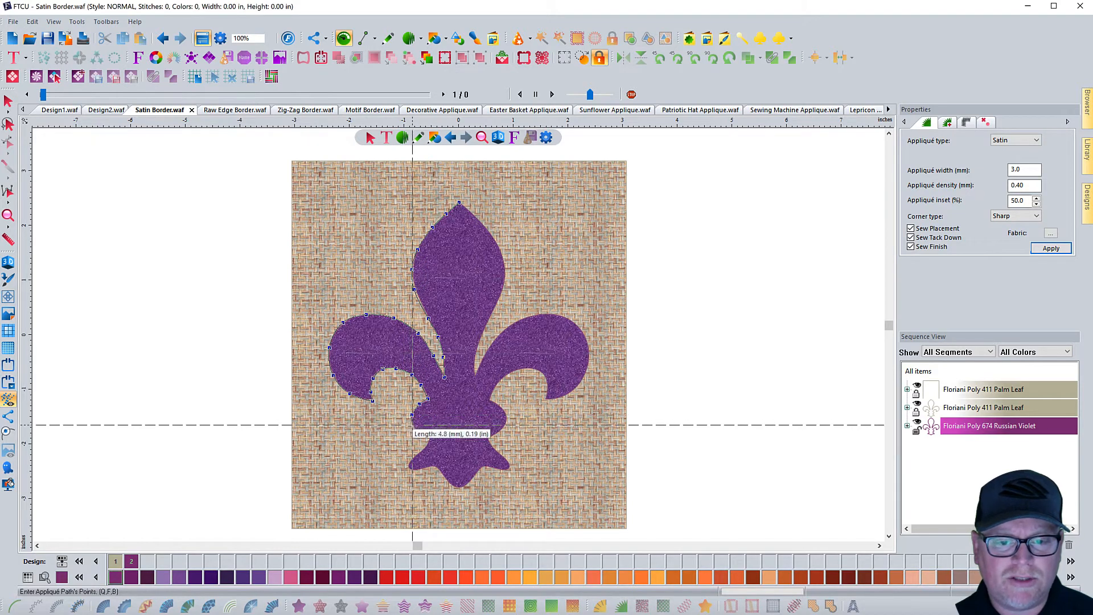
{"action": "left_click", "coordinate": [413, 427]}
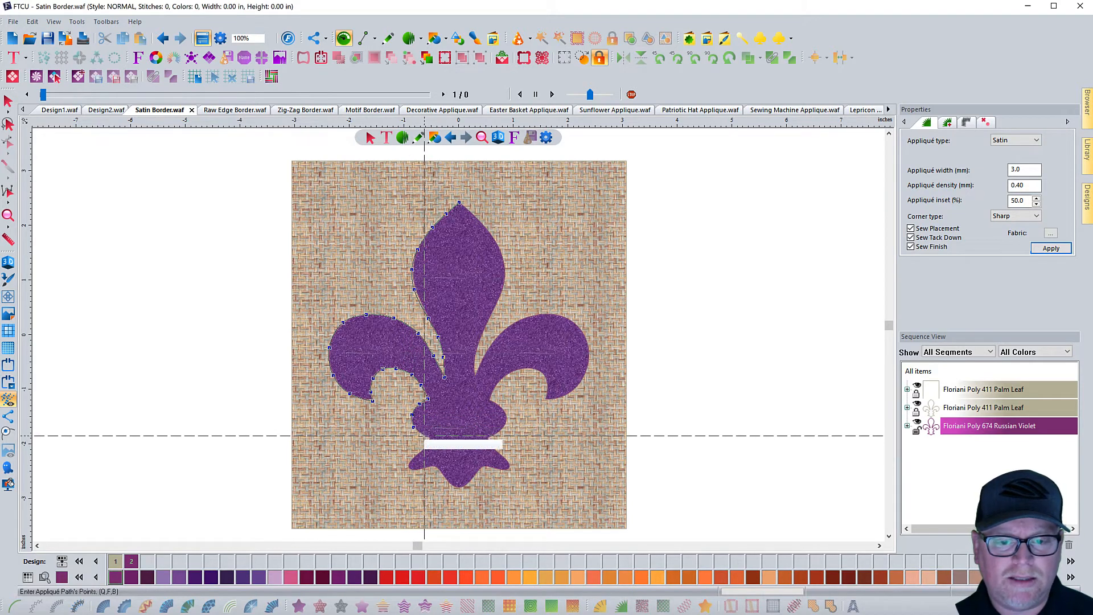
{"action": "left_click", "coordinate": [427, 437]}
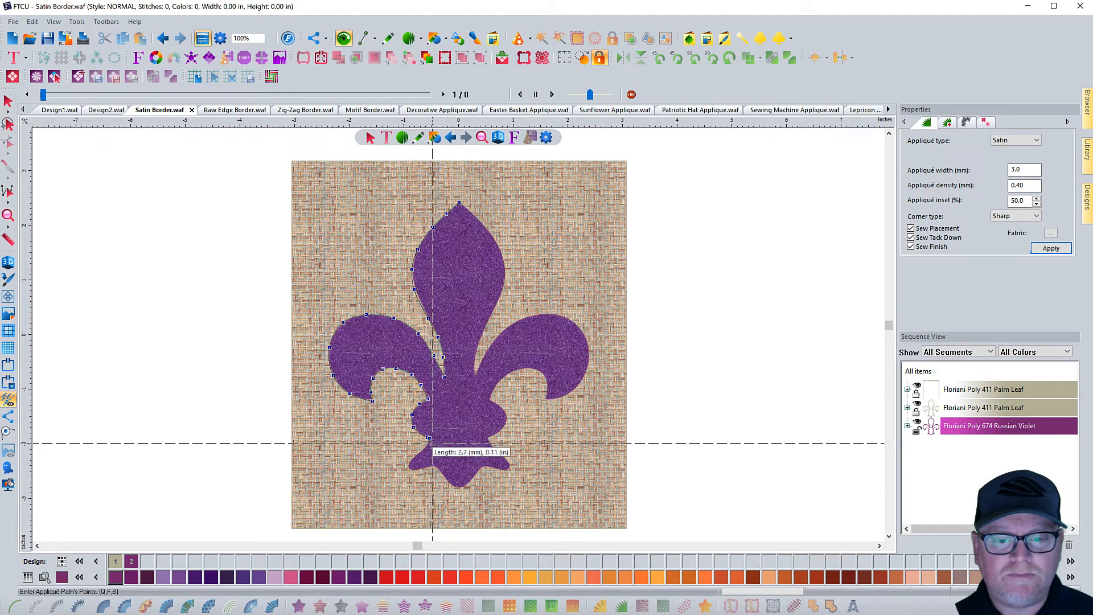
{"action": "left_click", "coordinate": [428, 445]}
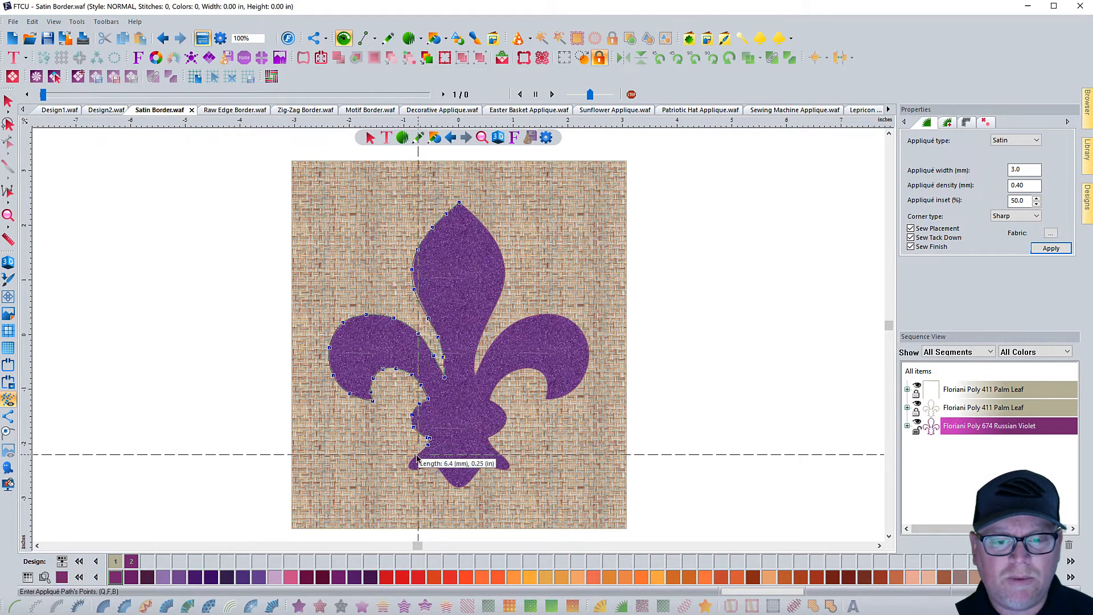
Extend the appliqué path out to the base's lower-left tip and back along its underside
{"action": "left_click", "coordinate": [423, 453]}
{"action": "left_click", "coordinate": [418, 458]}
{"action": "left_click", "coordinate": [408, 466]}
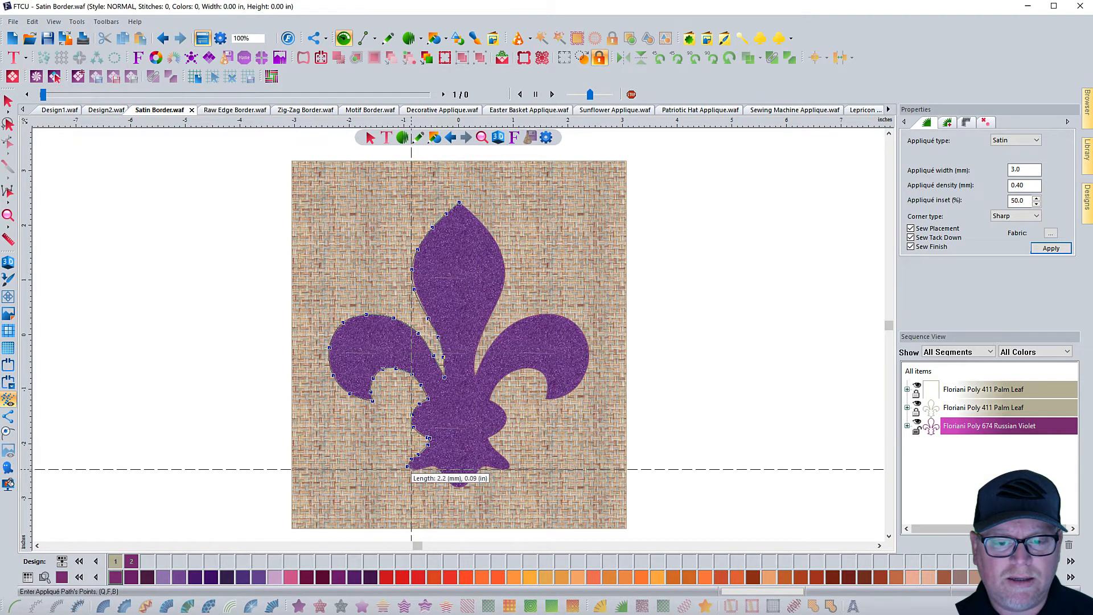
{"action": "left_click", "coordinate": [413, 469]}
{"action": "left_click", "coordinate": [423, 470]}
{"action": "left_click", "coordinate": [431, 466]}
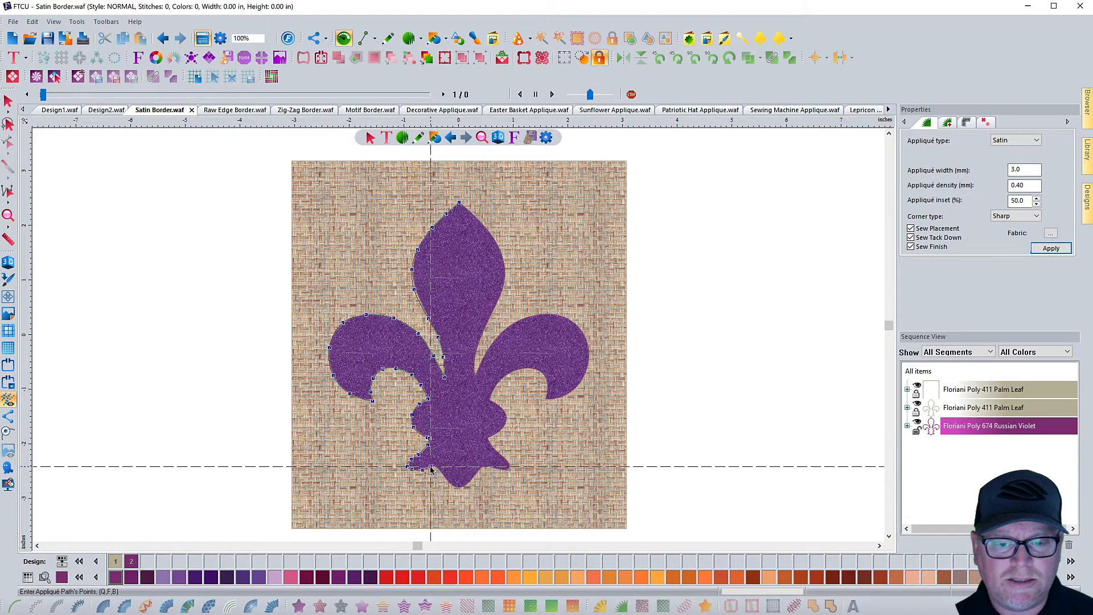
Plot the appliqué path around the rounded point at the bottom centre of the fleur-de-lis
{"action": "left_click", "coordinate": [442, 475]}
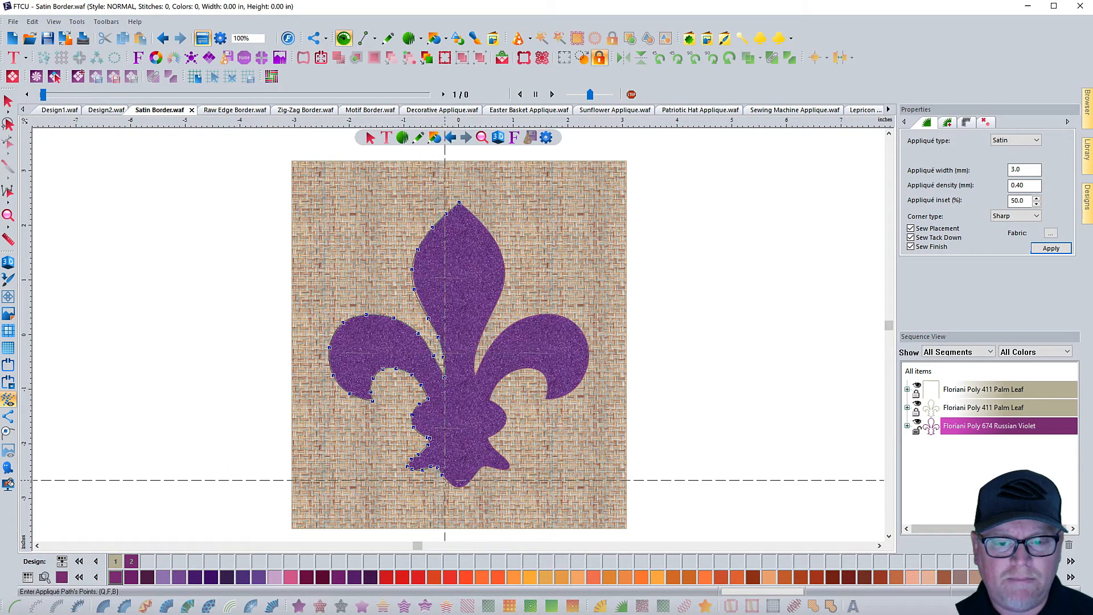
{"action": "left_click", "coordinate": [451, 484]}
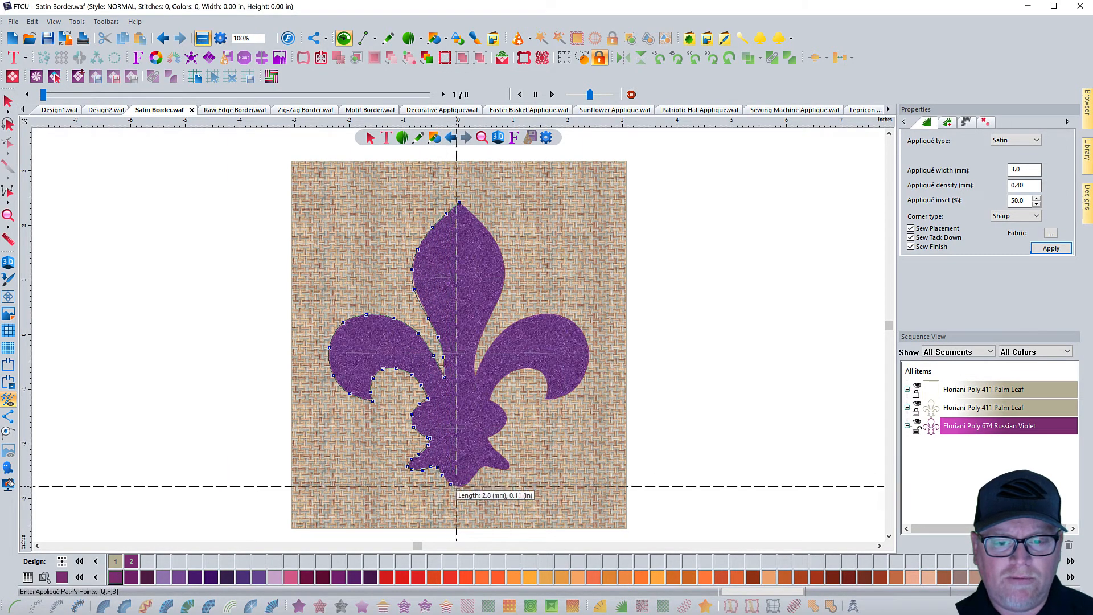
{"action": "left_click", "coordinate": [457, 487]}
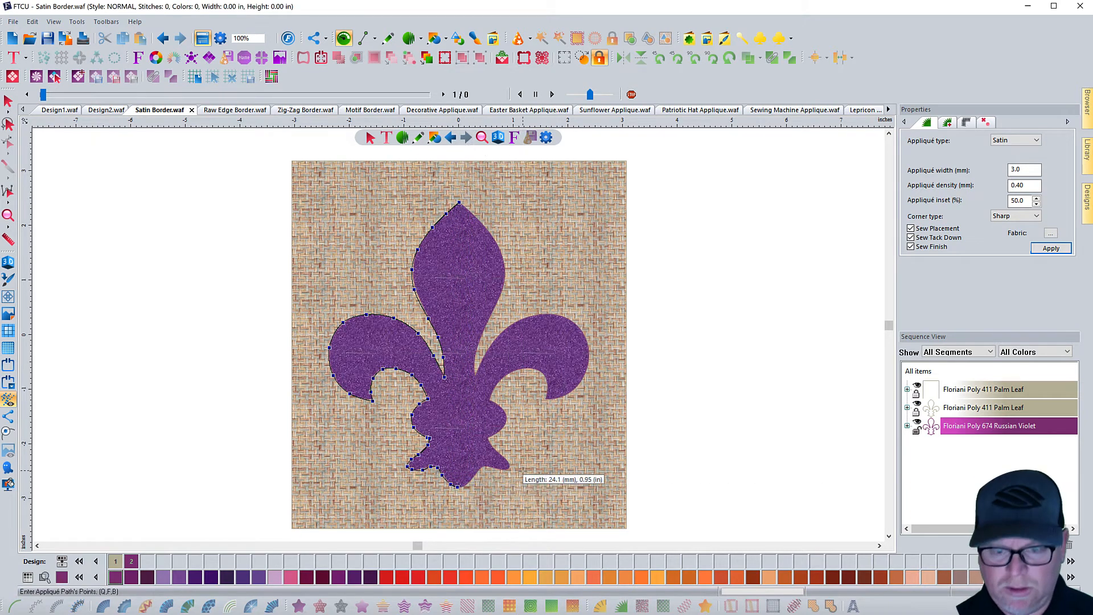
{"action": "left_click", "coordinate": [466, 486]}
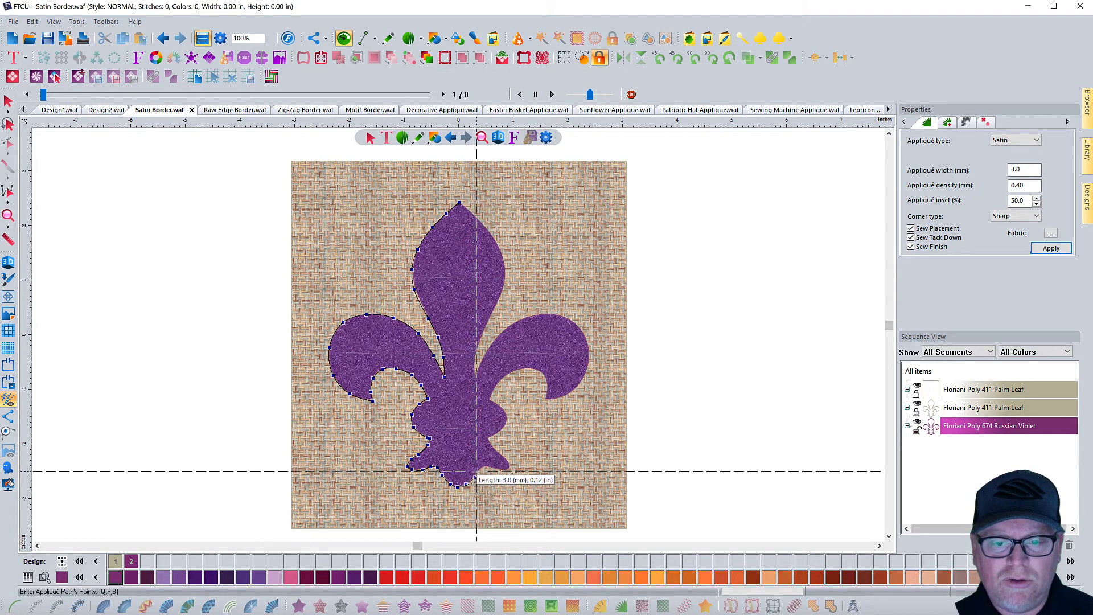
Extend the appliqué path along the base's right underside, around its lower-right tip and up into the notch below the central band
{"action": "left_click", "coordinate": [478, 470]}
{"action": "left_click", "coordinate": [486, 467]}
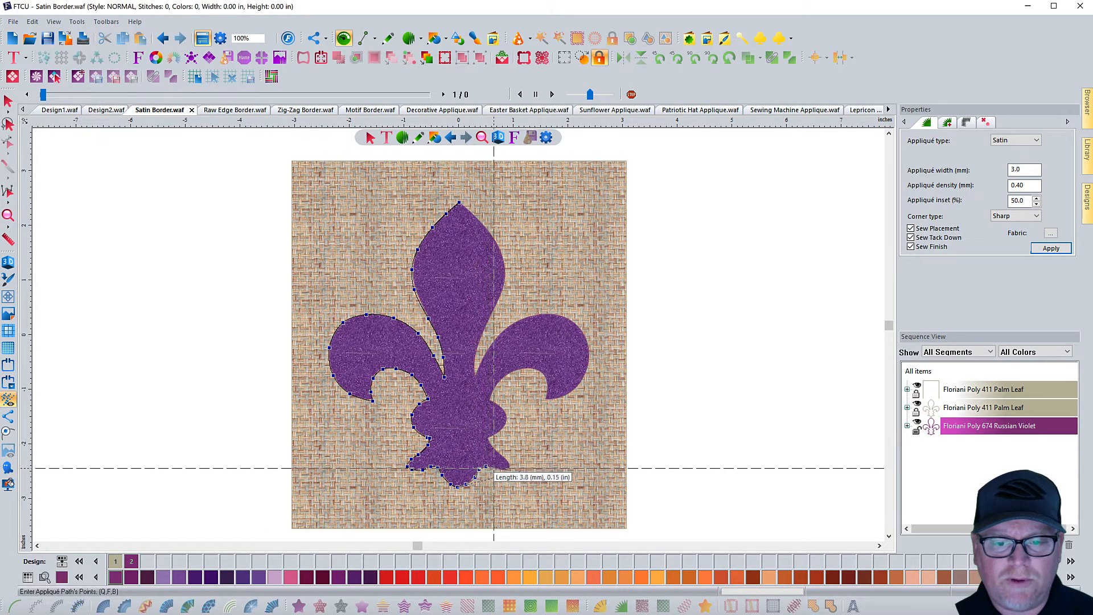
{"action": "left_click", "coordinate": [495, 471]}
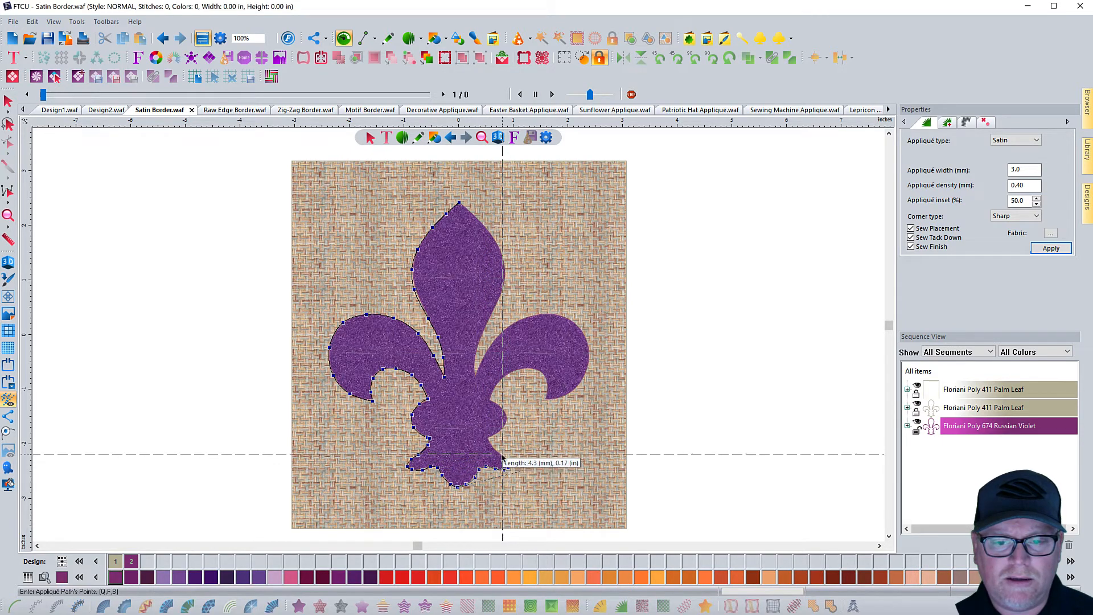
{"action": "left_click", "coordinate": [503, 454]}
{"action": "left_click", "coordinate": [492, 445]}
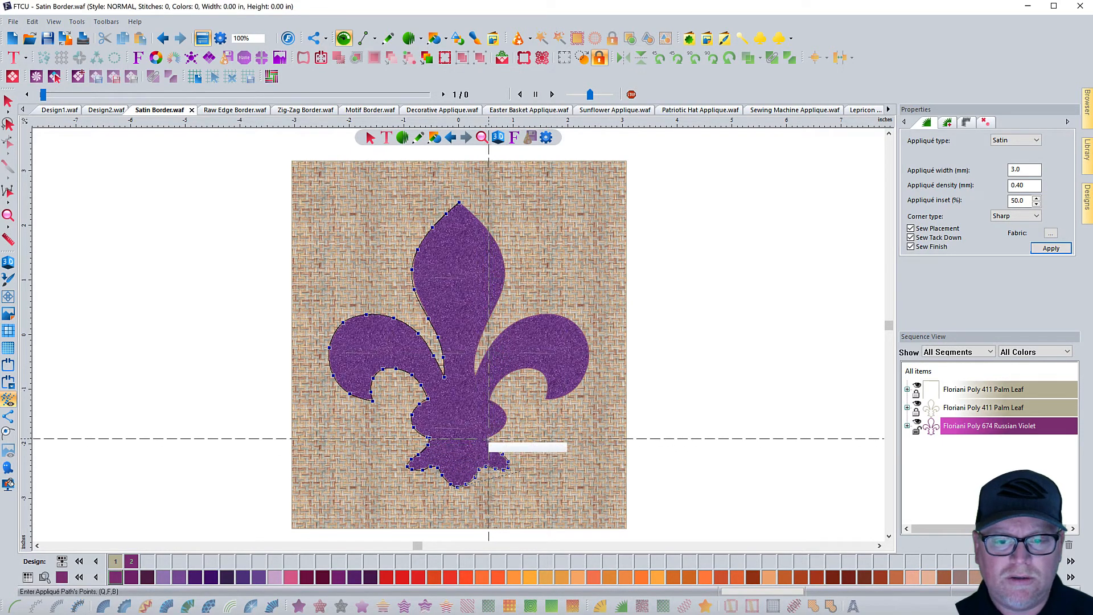
{"action": "left_click", "coordinate": [487, 437]}
Plot the appliqué path around the right bulge of the central band up to the right scroll
{"action": "left_click", "coordinate": [497, 434]}
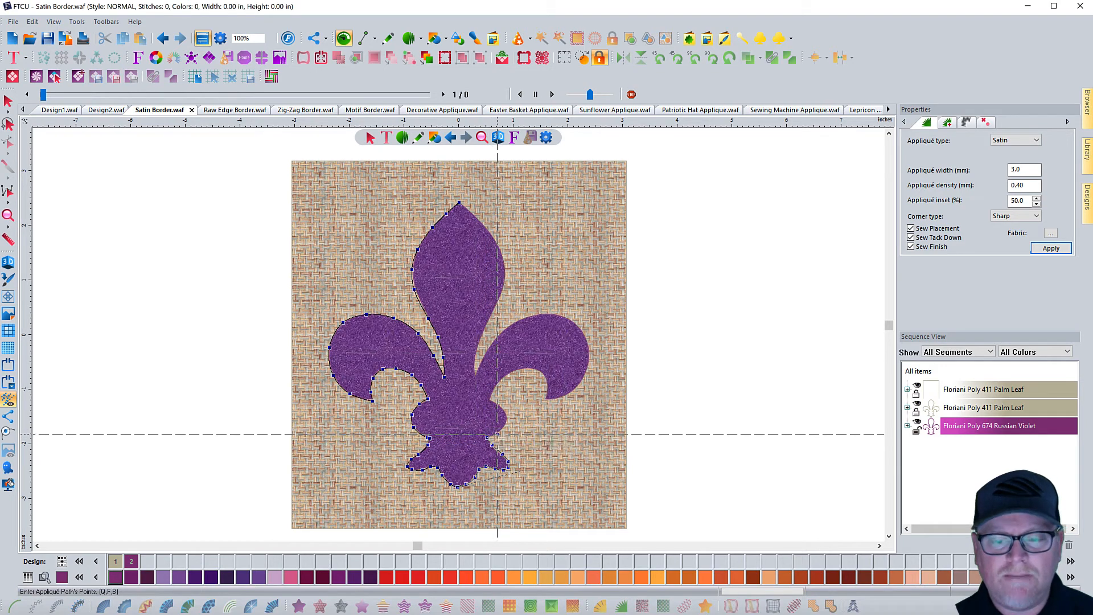
{"action": "left_click", "coordinate": [505, 427]}
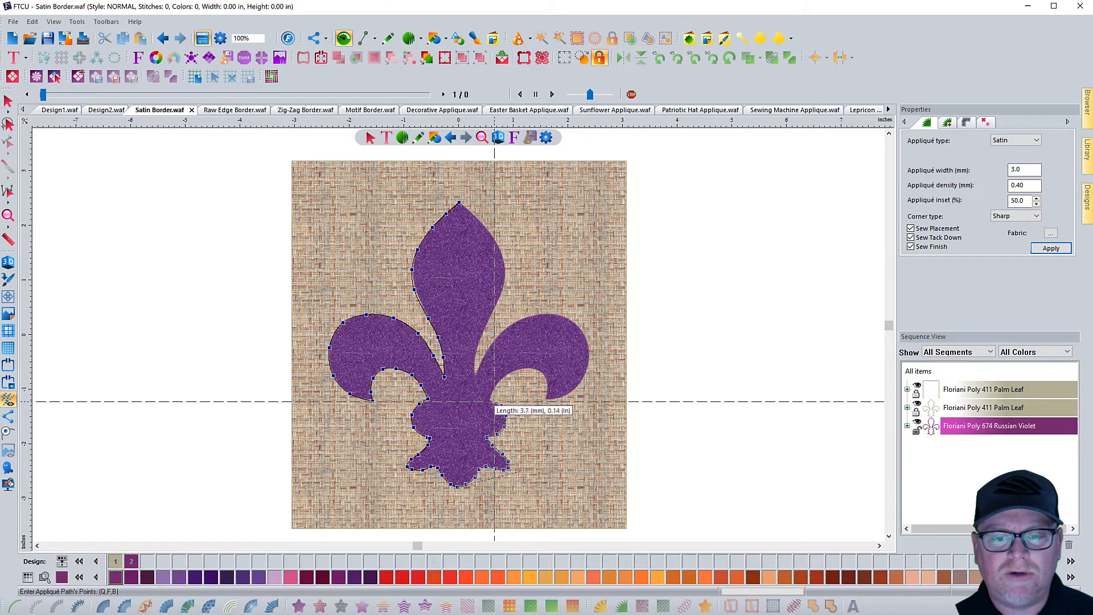
{"action": "left_click", "coordinate": [489, 400]}
Plot the appliqué path along the inner curve of the right scroll to its pointed tip
{"action": "left_click", "coordinate": [495, 387]}
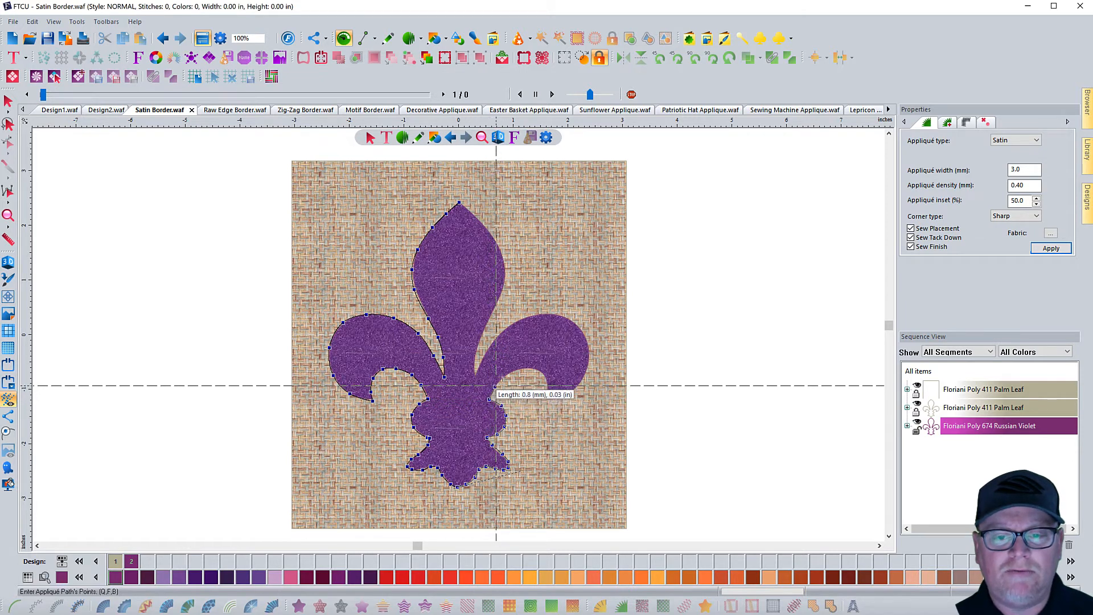
{"action": "left_click", "coordinate": [509, 373]}
{"action": "left_click", "coordinate": [525, 368]}
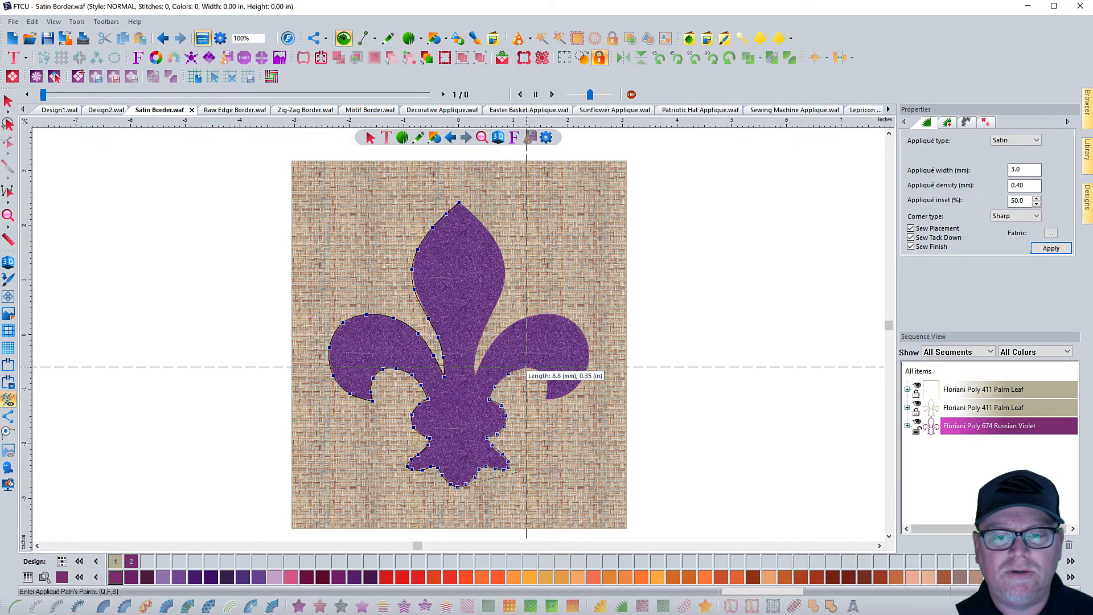
{"action": "left_click", "coordinate": [540, 370]}
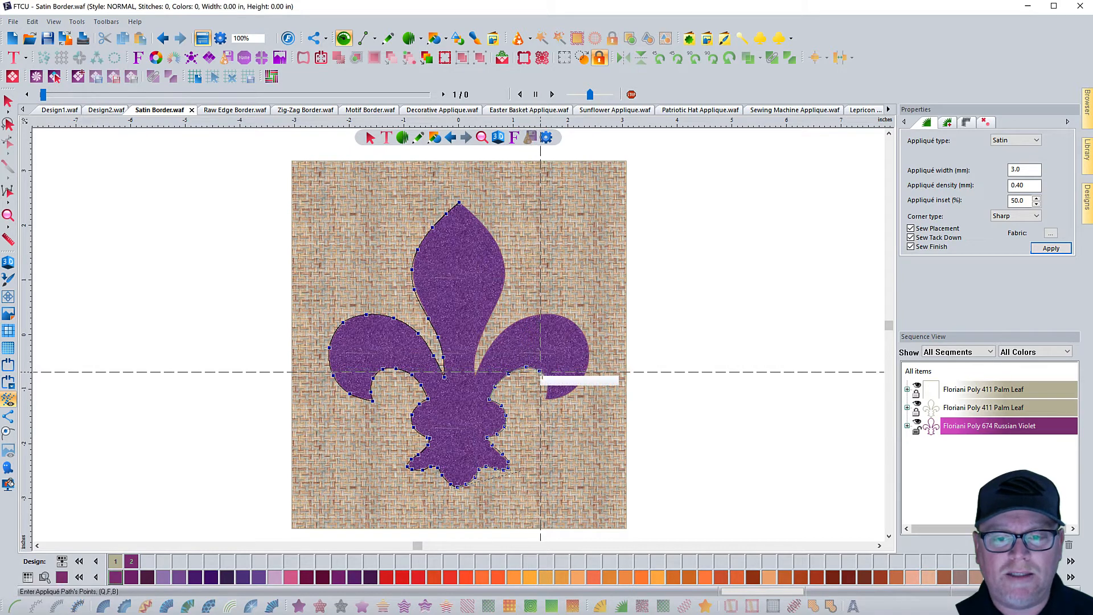
{"action": "left_click", "coordinate": [546, 382]}
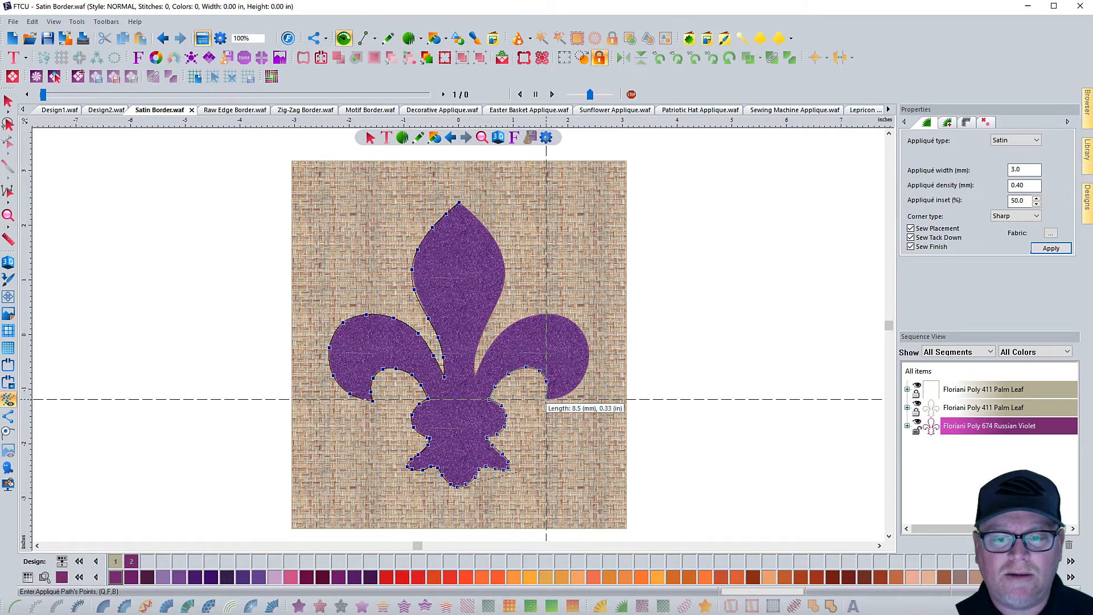
{"action": "left_click", "coordinate": [547, 399]}
Plot the appliqué path around the outer curve of the right scroll and down to where it meets the central petal
{"action": "left_click", "coordinate": [558, 398]}
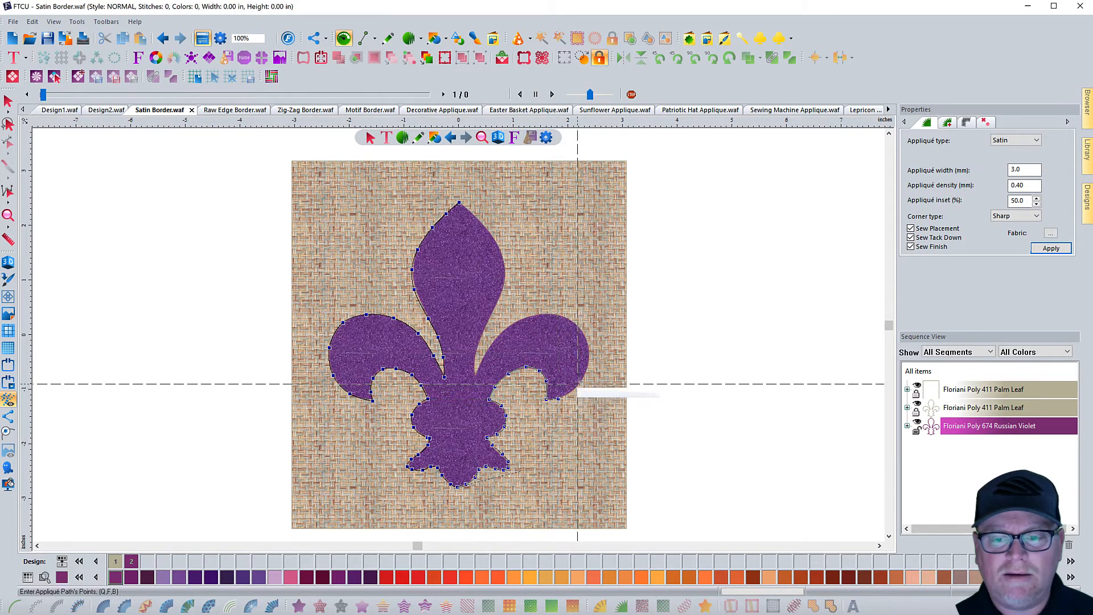
{"action": "left_click", "coordinate": [581, 385]}
{"action": "left_click", "coordinate": [589, 358]}
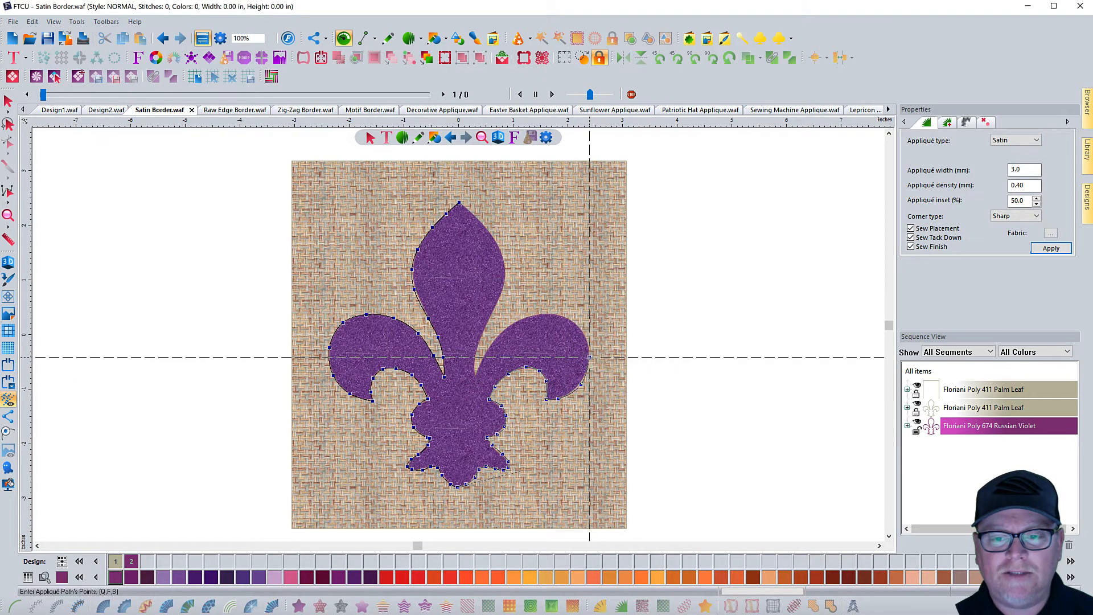
{"action": "left_click", "coordinate": [558, 316]}
{"action": "left_click", "coordinate": [527, 316]}
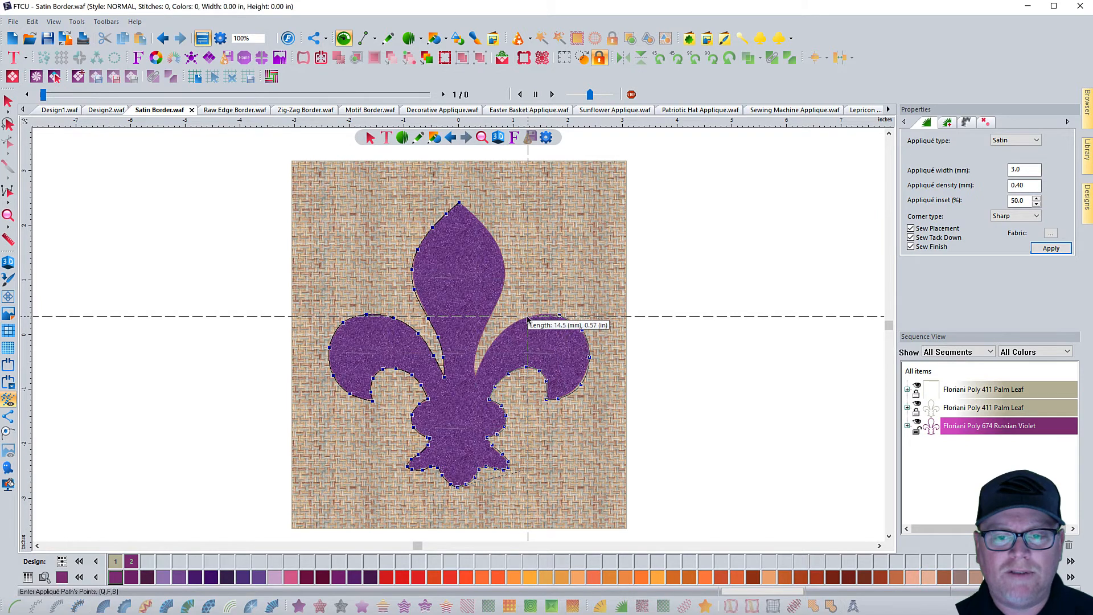
{"action": "left_click", "coordinate": [503, 330]}
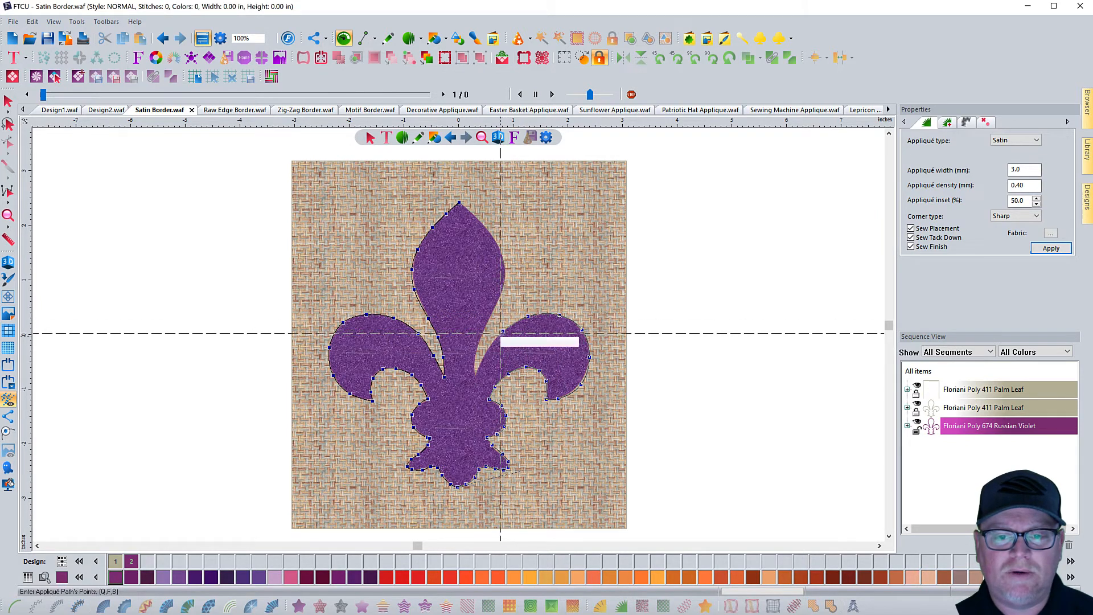
{"action": "left_click", "coordinate": [487, 351]}
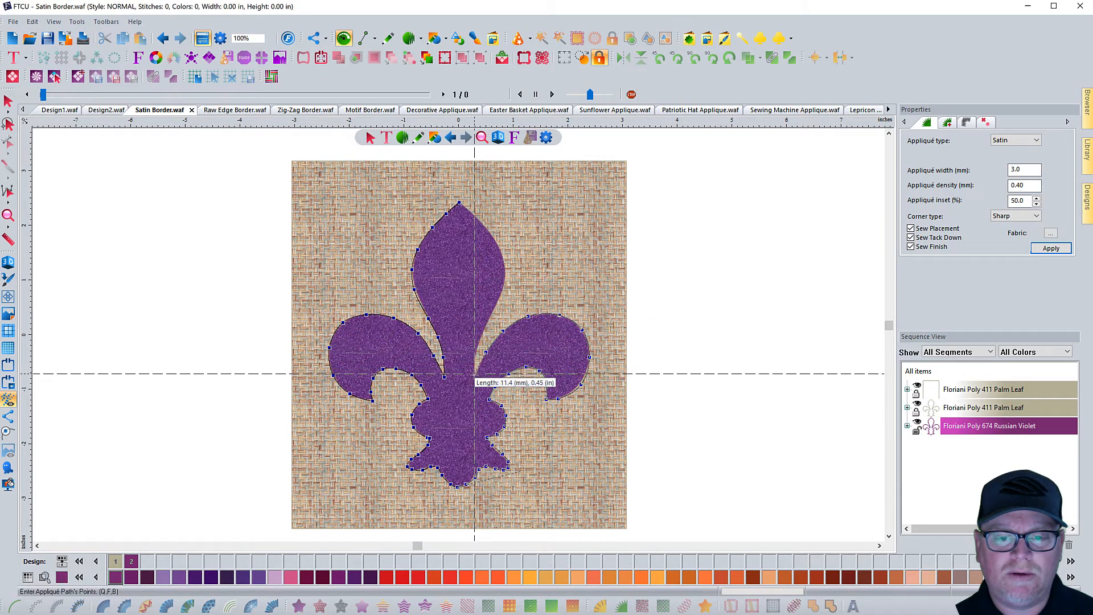
{"action": "left_click", "coordinate": [473, 375]}
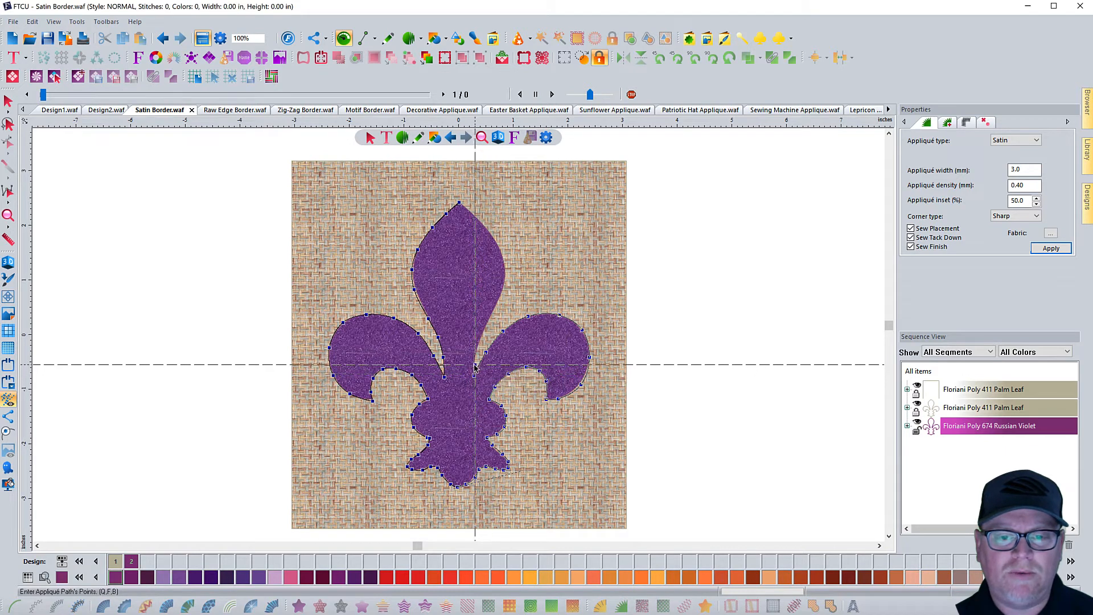
Plot the appliqué path up the right edge of the central petal to its top and finish the satin-border appliqué
{"action": "left_click", "coordinate": [479, 343]}
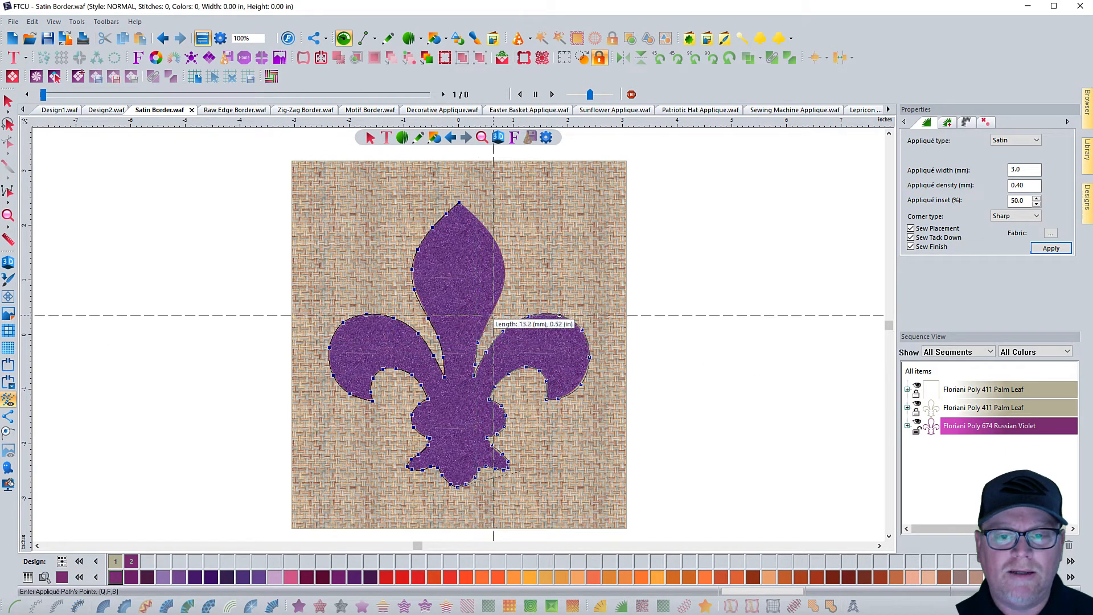
{"action": "left_click", "coordinate": [492, 312]}
{"action": "left_click", "coordinate": [504, 286]}
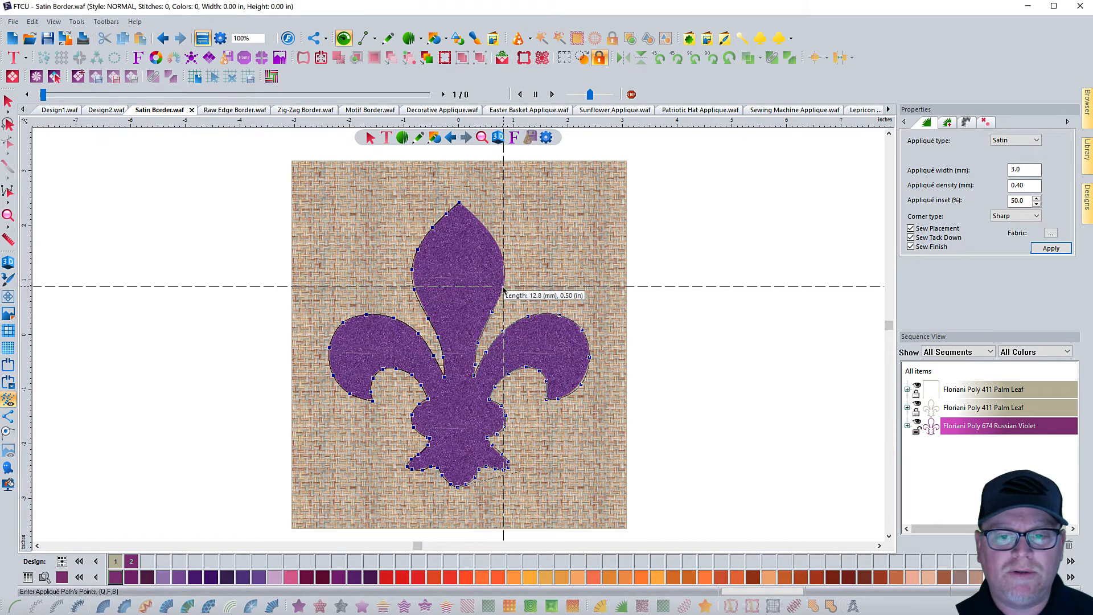
{"action": "left_click", "coordinate": [504, 261]}
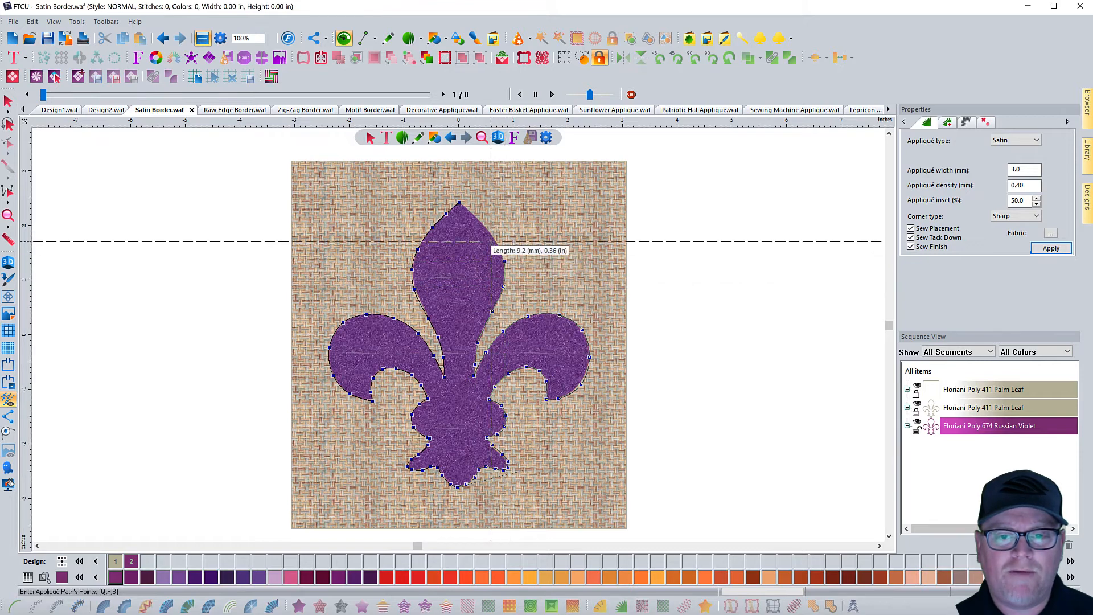
{"action": "left_click", "coordinate": [490, 234]}
{"action": "left_click", "coordinate": [469, 209]}
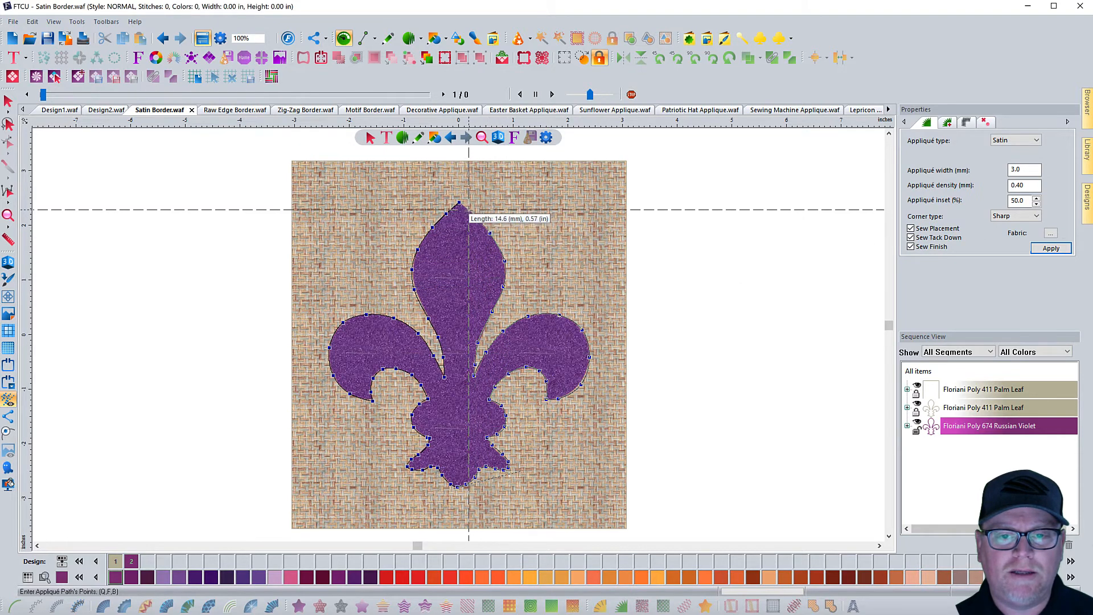
{"action": "left_click", "coordinate": [9, 434]}
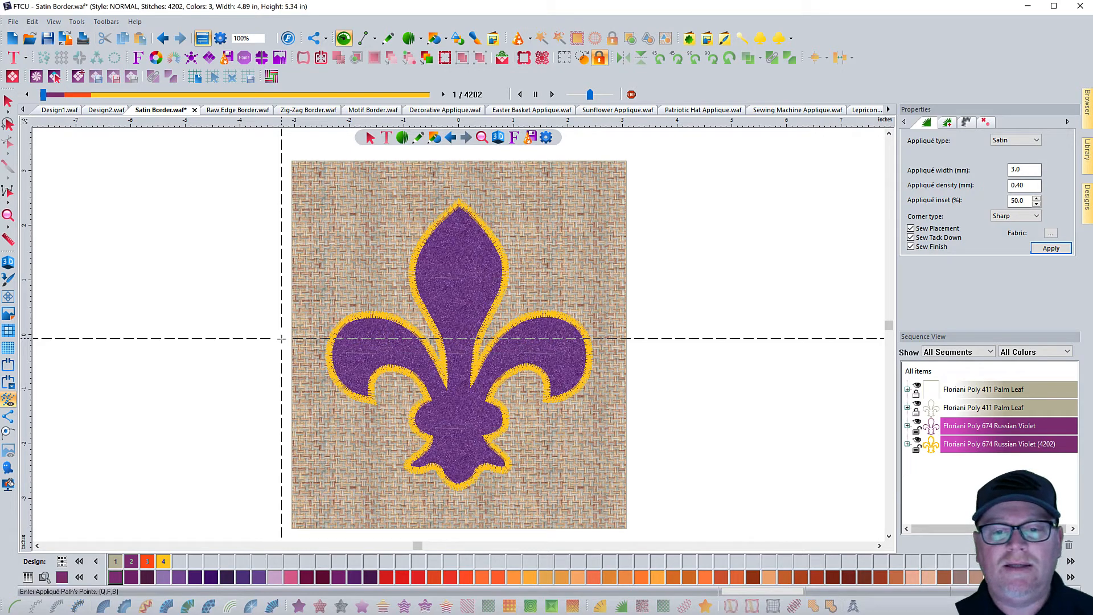
Show the appliqué in 3D view and scrub through its stitches to check the satin border
{"action": "left_click", "coordinate": [8, 263]}
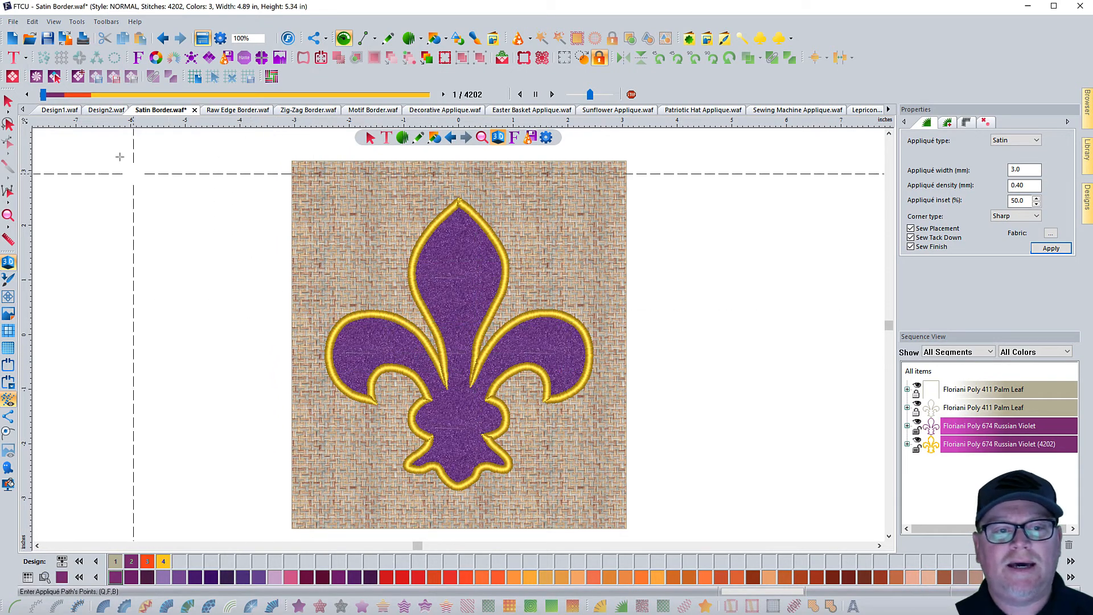
{"action": "left_click_drag", "start_coordinate": [43, 97], "coordinate": [59, 101]}
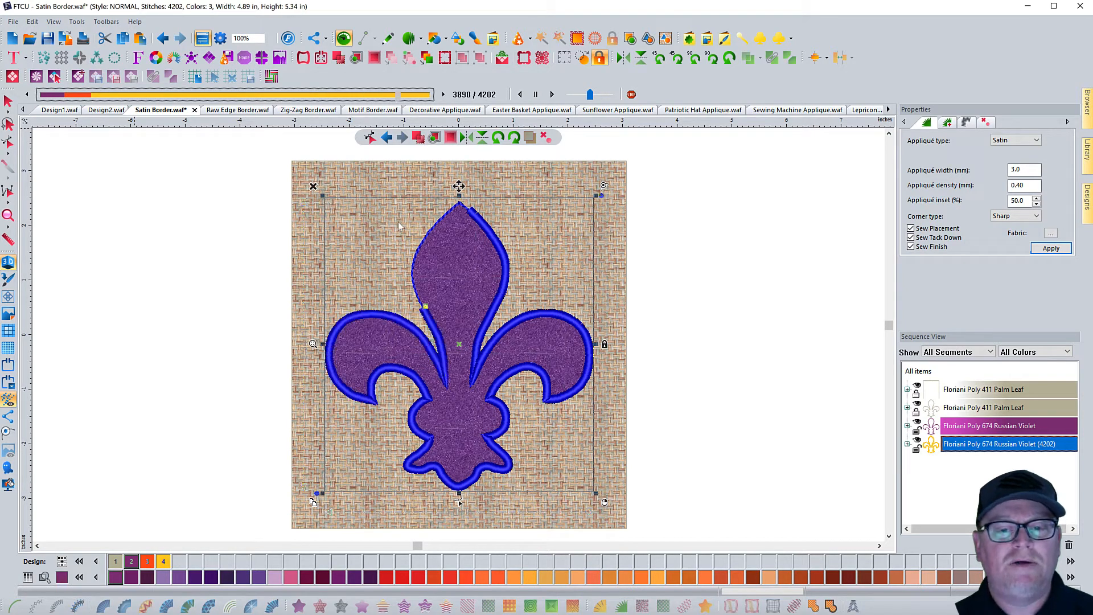
{"action": "key", "text": "Escape"}
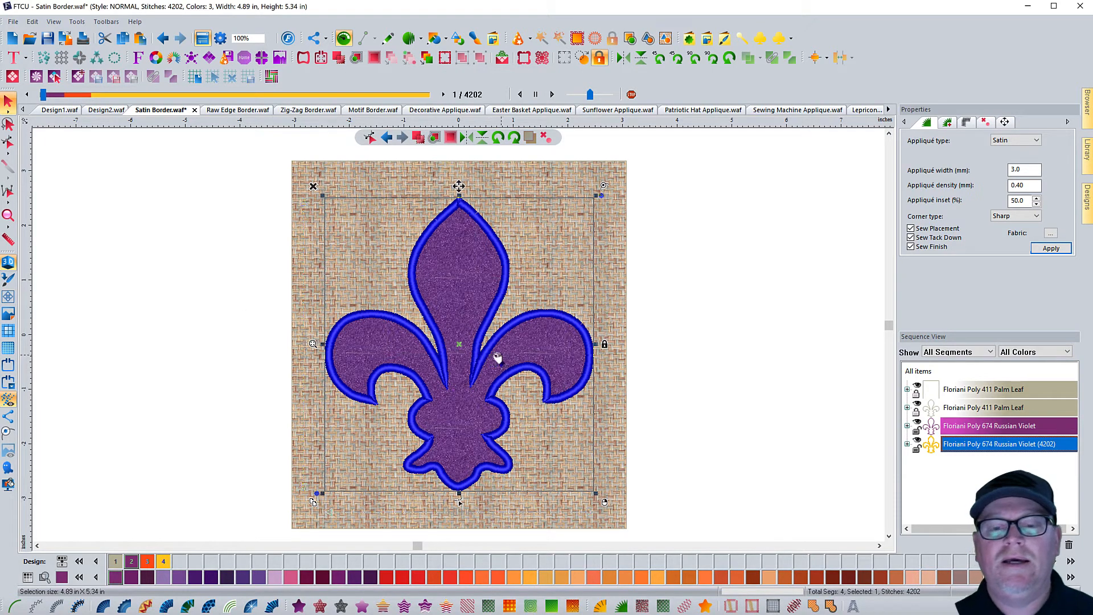
Expand the new appliqué's colour group in the sequence and hide the background fabric and purple fleur-de-lis artwork
{"action": "left_click", "coordinate": [908, 444]}
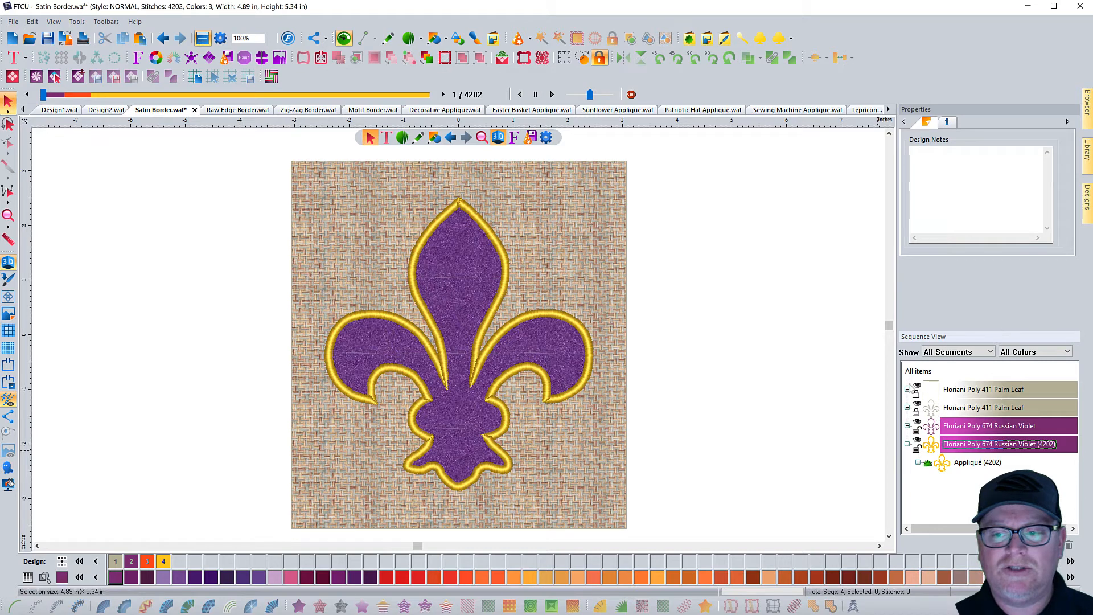
{"action": "left_click", "coordinate": [918, 390]}
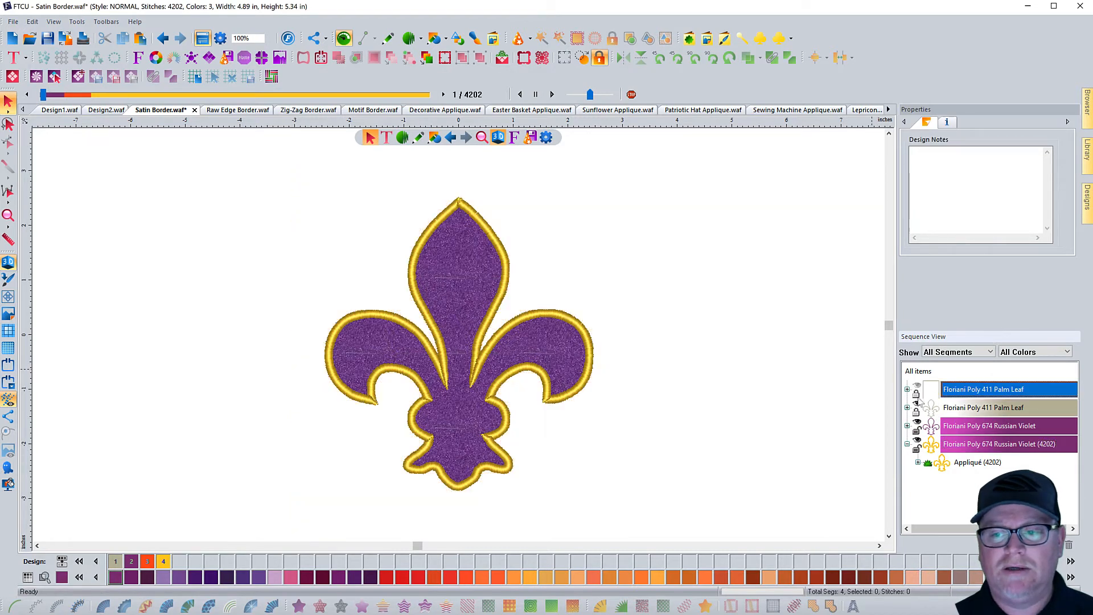
{"action": "left_click", "coordinate": [918, 406]}
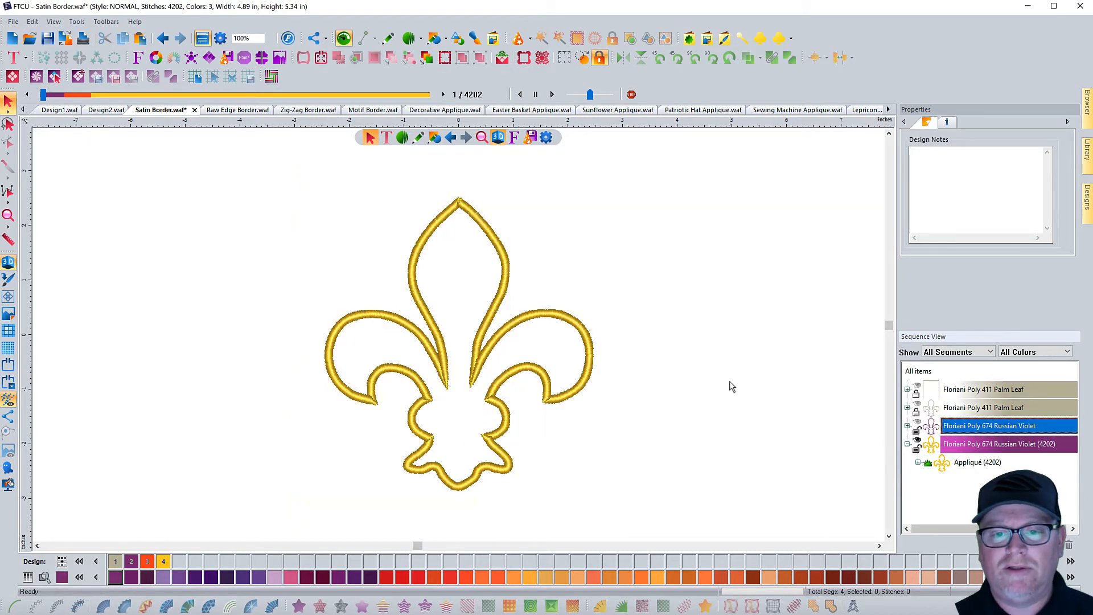
Expand the appliqué's sewing steps and recolour its #3 finishing border to Floriani Poly 674 Russian Violet
{"action": "left_click", "coordinate": [918, 463]}
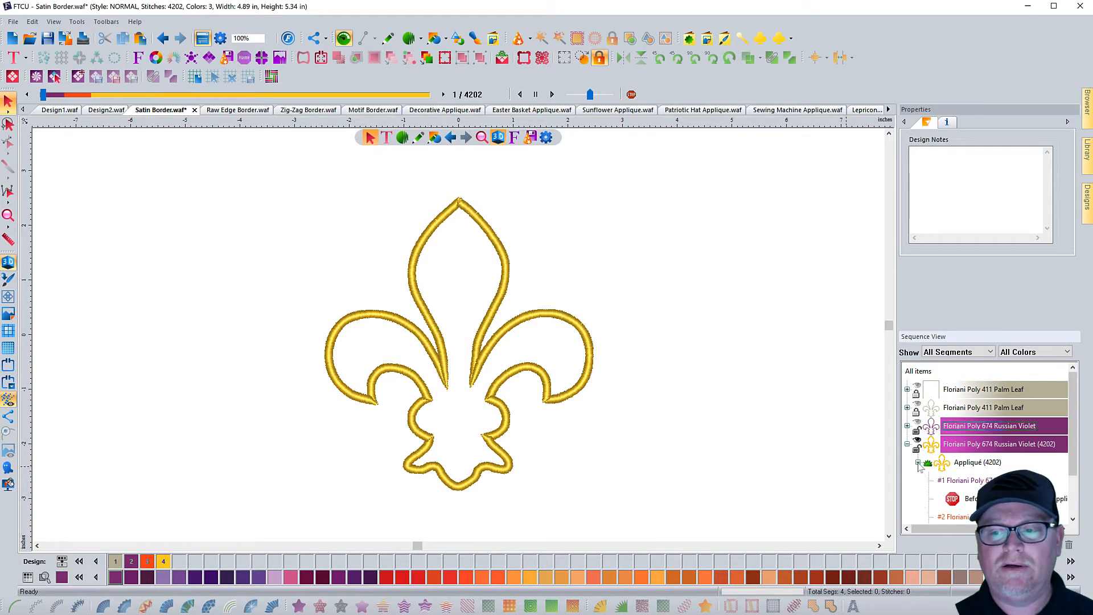
{"action": "scroll", "coordinate": [989, 444], "scroll_direction": "down", "scroll_amount": 1}
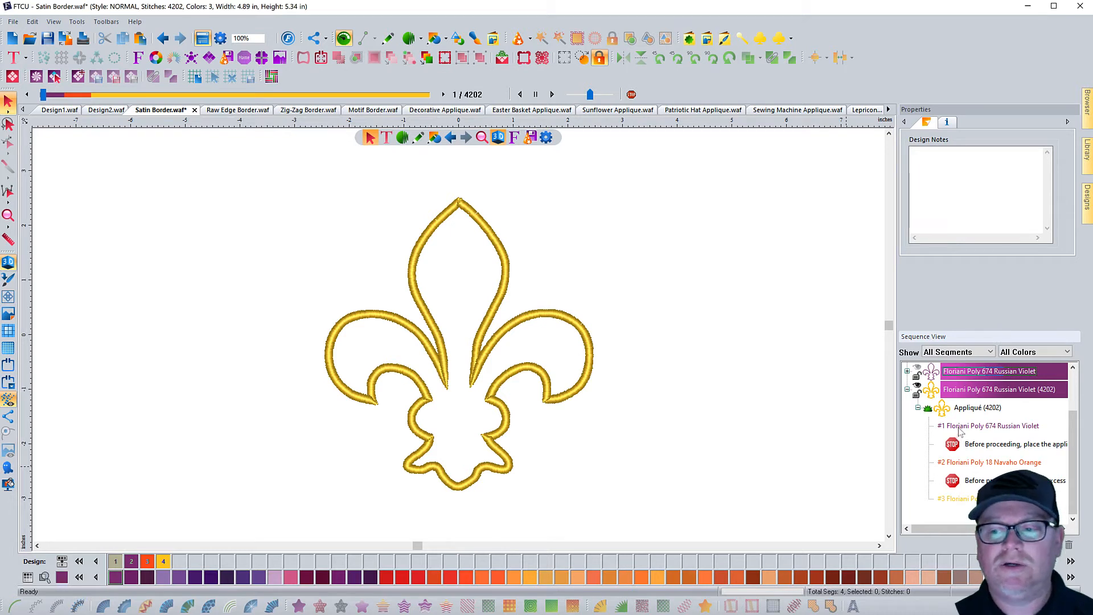
{"action": "left_click", "coordinate": [960, 428]}
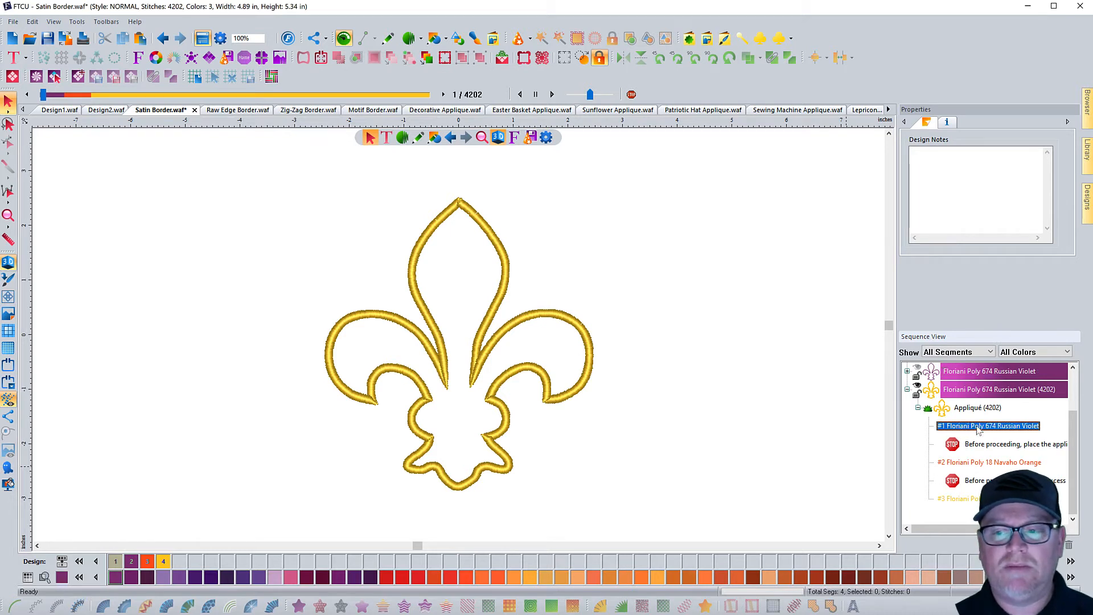
{"action": "left_click", "coordinate": [950, 463]}
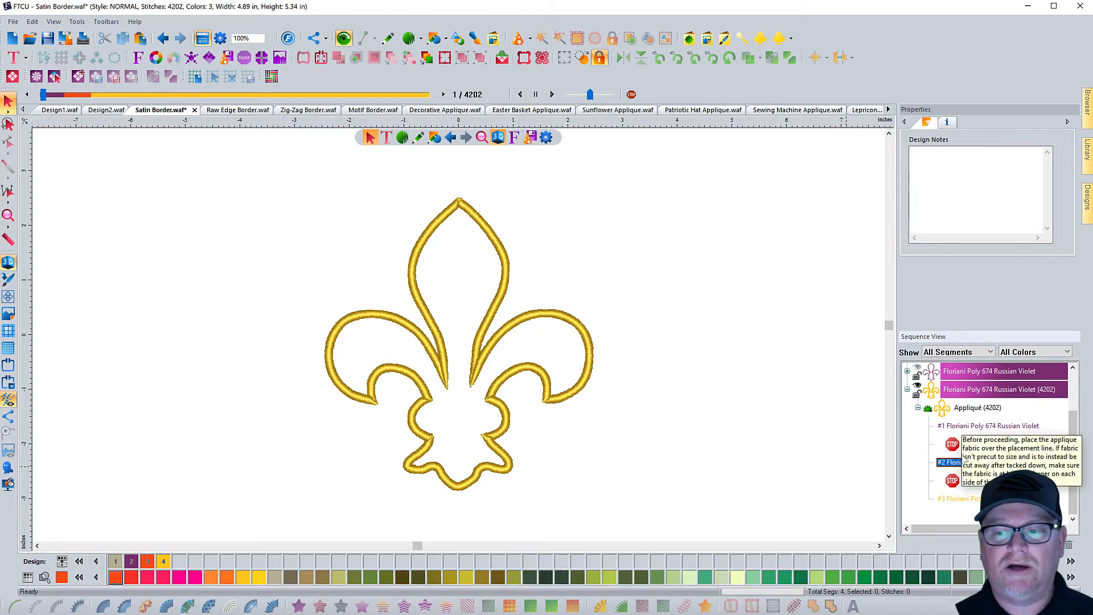
{"action": "left_click", "coordinate": [947, 502]}
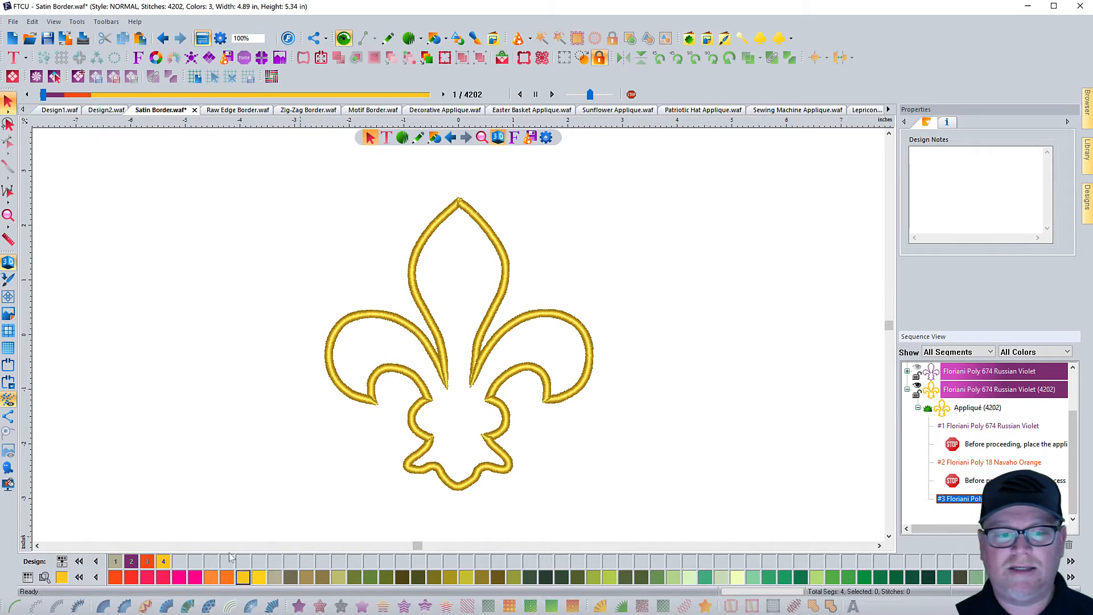
{"action": "left_click", "coordinate": [130, 561]}
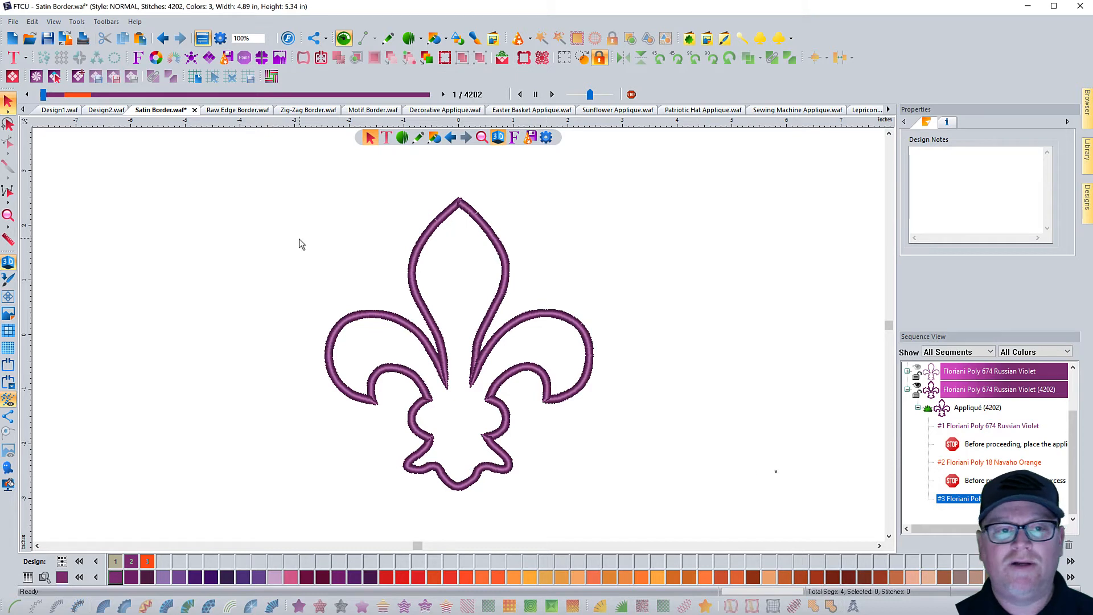
Run the stitch simulation, pausing after the placement line and resuming through the tack-down stitches
{"action": "left_click", "coordinate": [552, 94]}
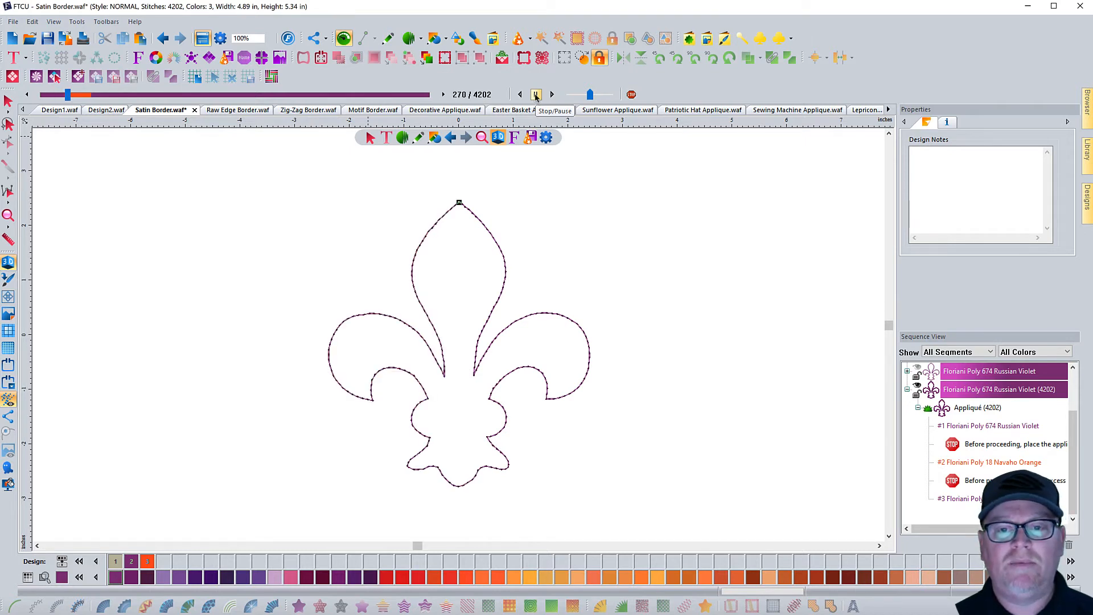
{"action": "left_click", "coordinate": [536, 94]}
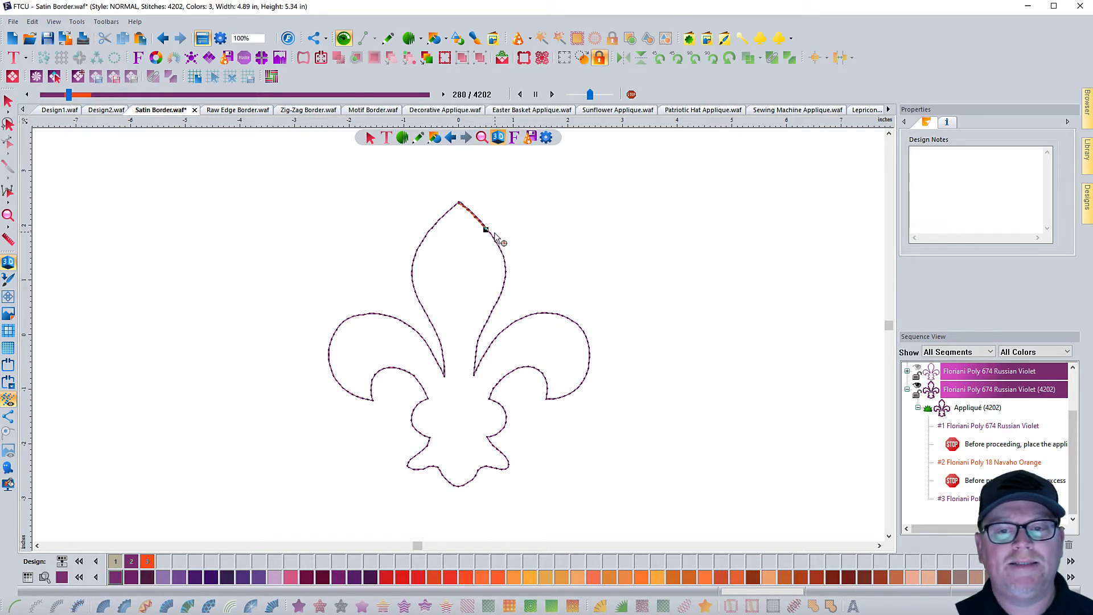
{"action": "left_click", "coordinate": [552, 95]}
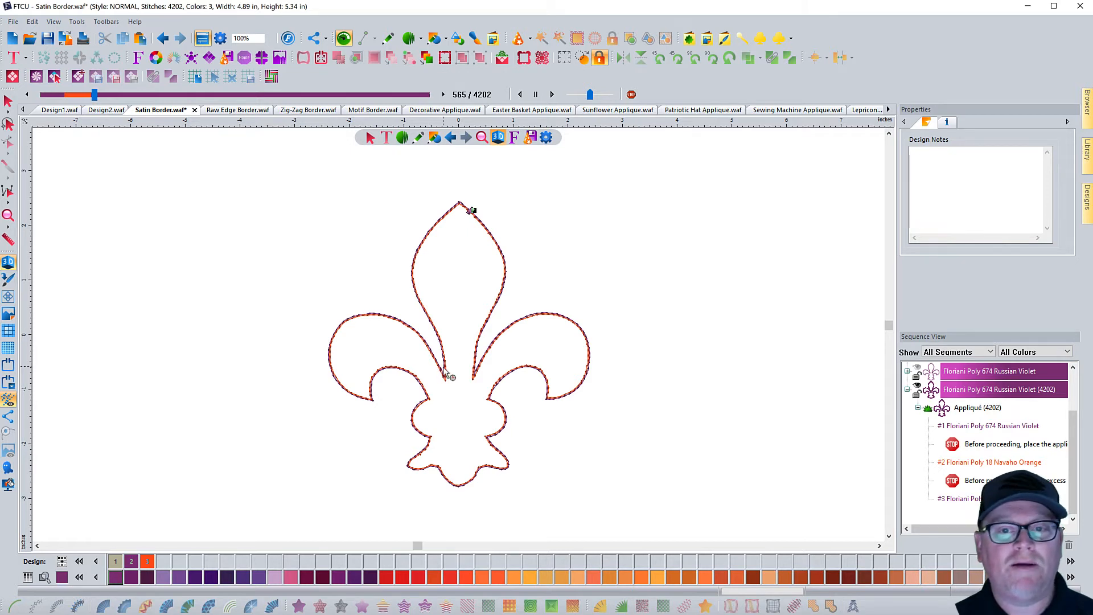
Resume the stitch simulation at maximum speed, advance it through the satin finish to the last stitch and exit the simulation
{"action": "left_click", "coordinate": [552, 95]}
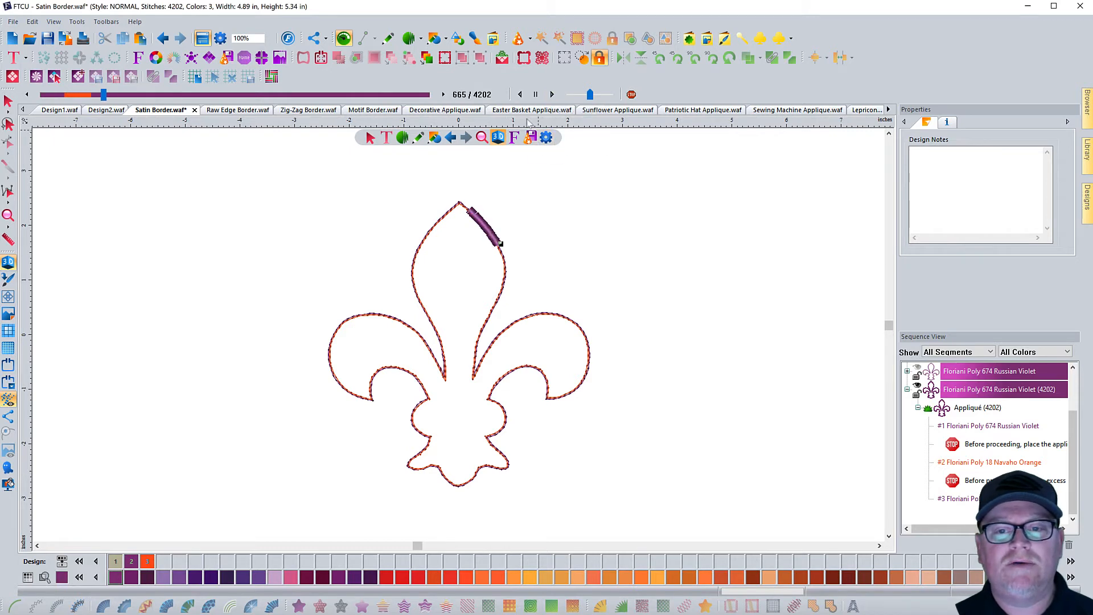
{"action": "left_click", "coordinate": [610, 95]}
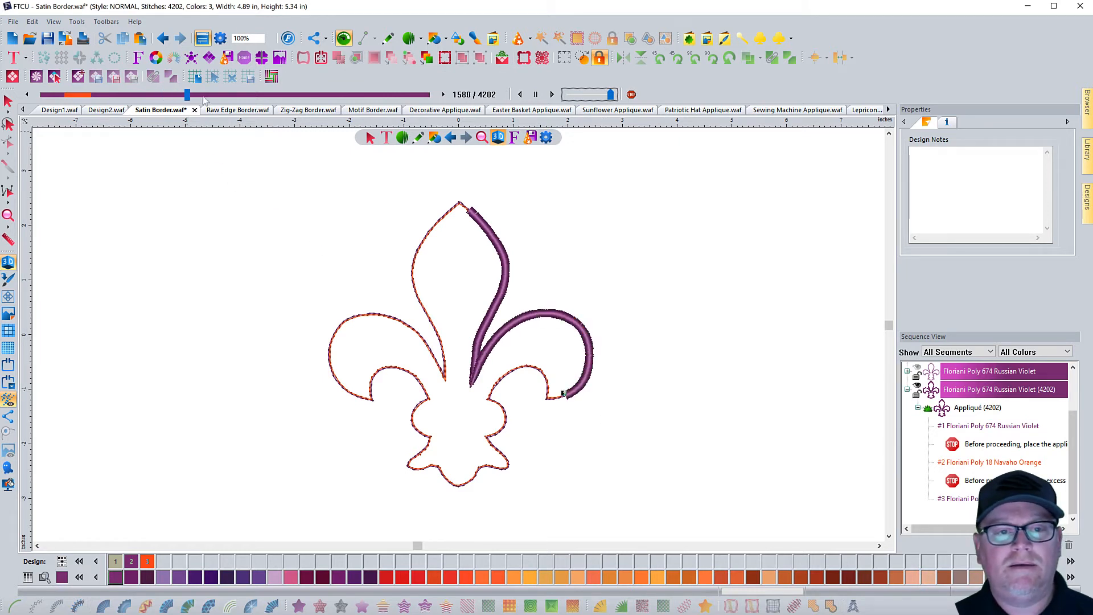
{"action": "mouse_move", "coordinate": [194, 95]}
{"action": "left_mouse_down"}
{"action": "mouse_move", "coordinate": [281, 99]}
{"action": "mouse_move", "coordinate": [438, 133]}
{"action": "left_mouse_up"}
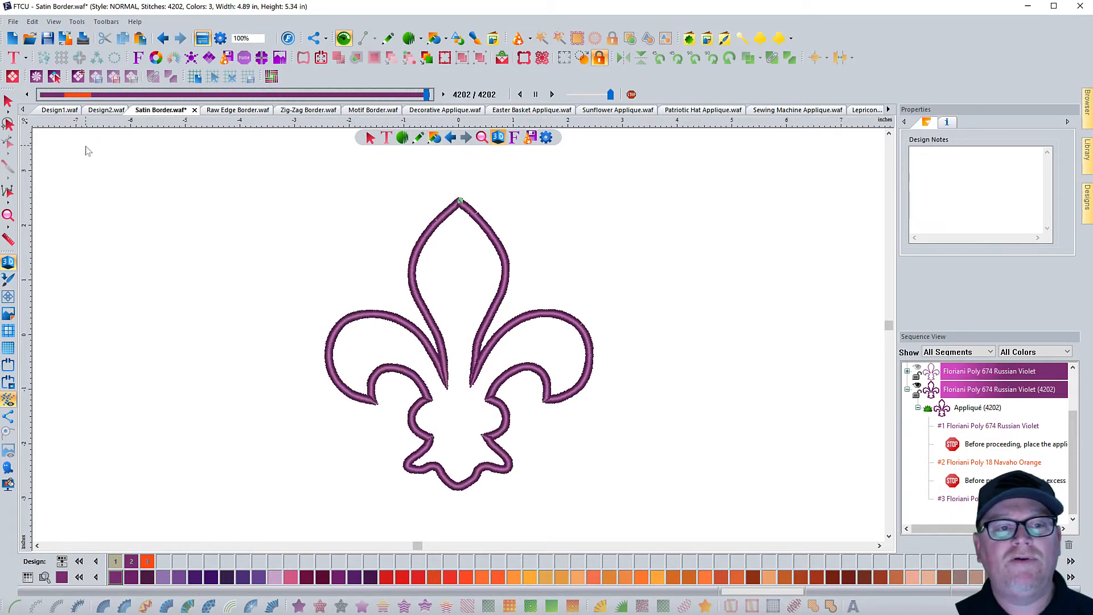
{"action": "left_click", "coordinate": [11, 100]}
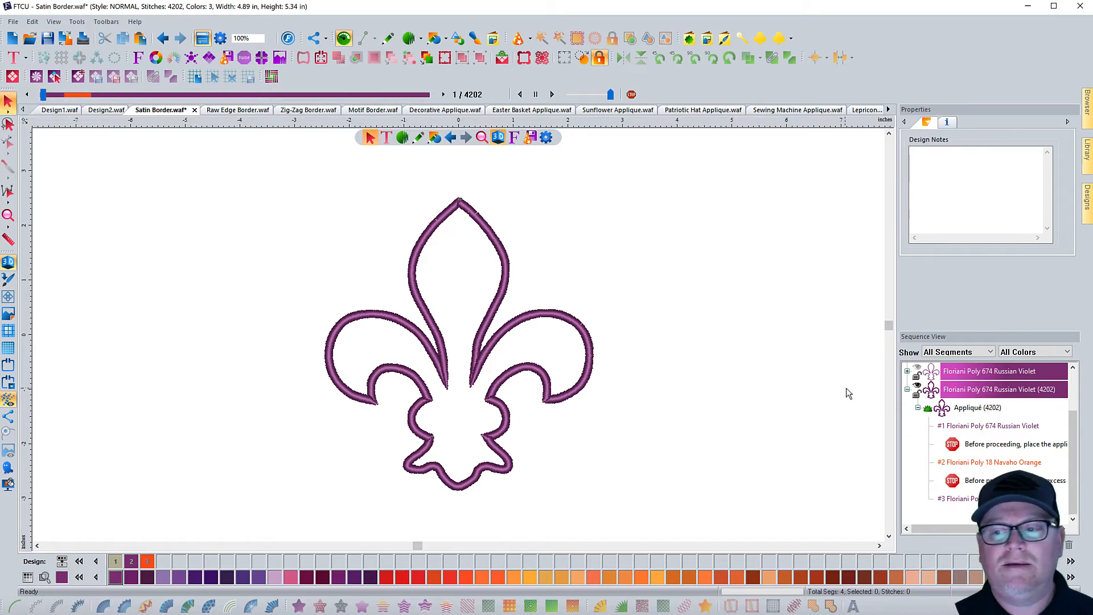
Show the background fabric and purple fleur-de-lis artwork again, then undo the artwork's visibility change
{"action": "scroll", "coordinate": [949, 459], "scroll_direction": "up", "scroll_amount": 1}
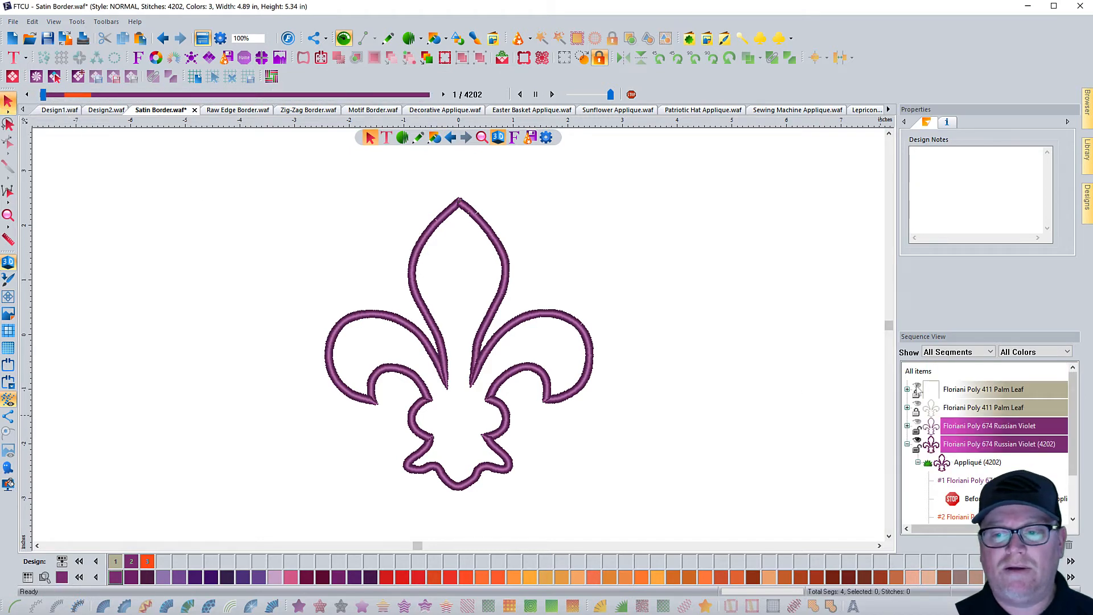
{"action": "left_click", "coordinate": [917, 386]}
{"action": "left_click", "coordinate": [917, 405]}
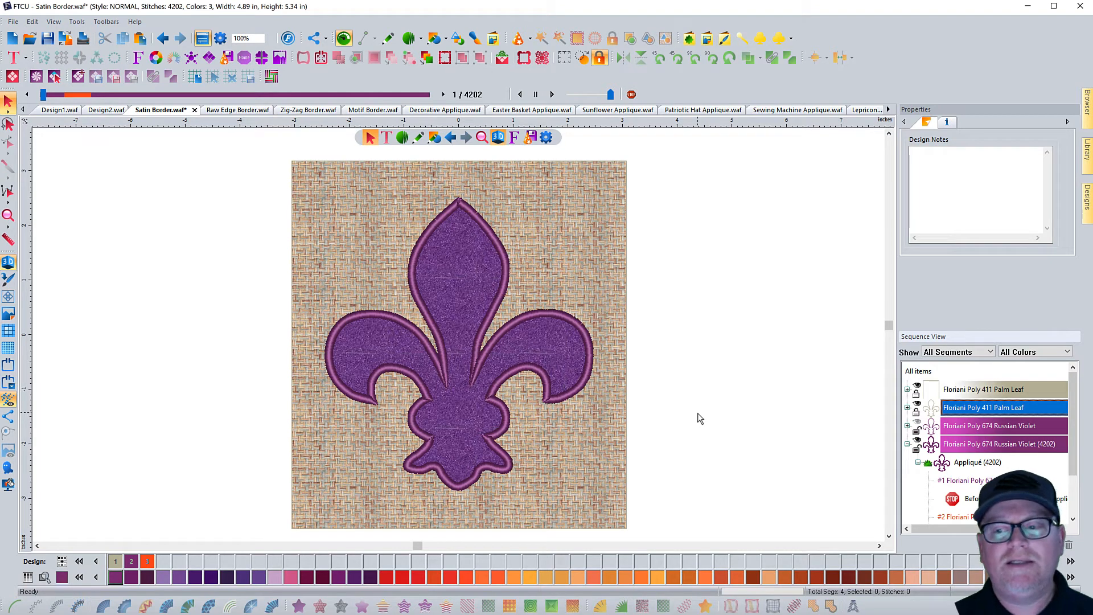
{"action": "left_click", "coordinate": [908, 447]}
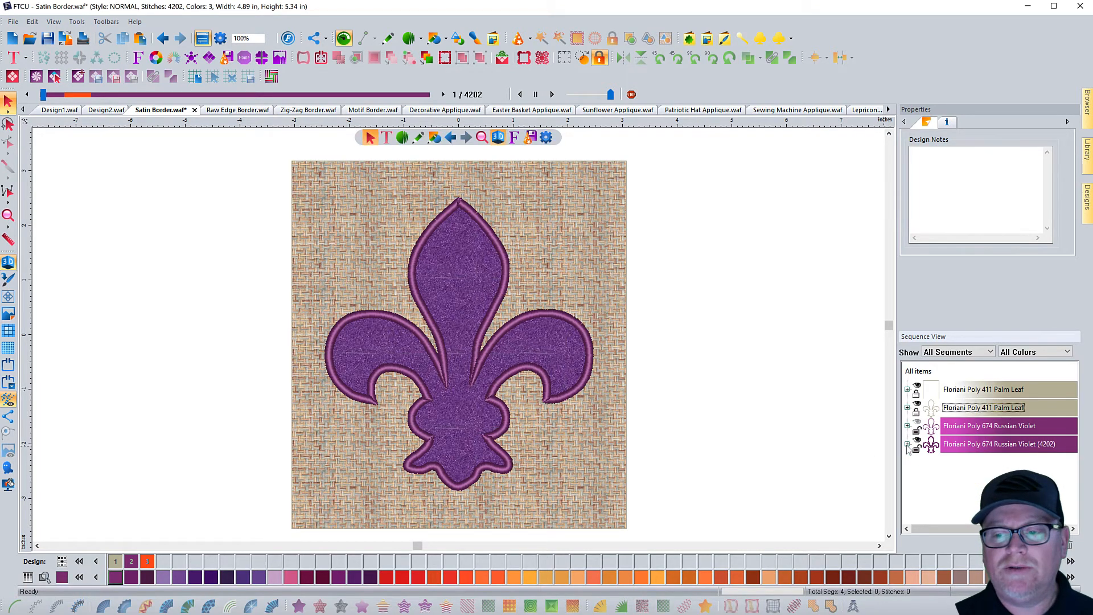
{"action": "left_click", "coordinate": [163, 42]}
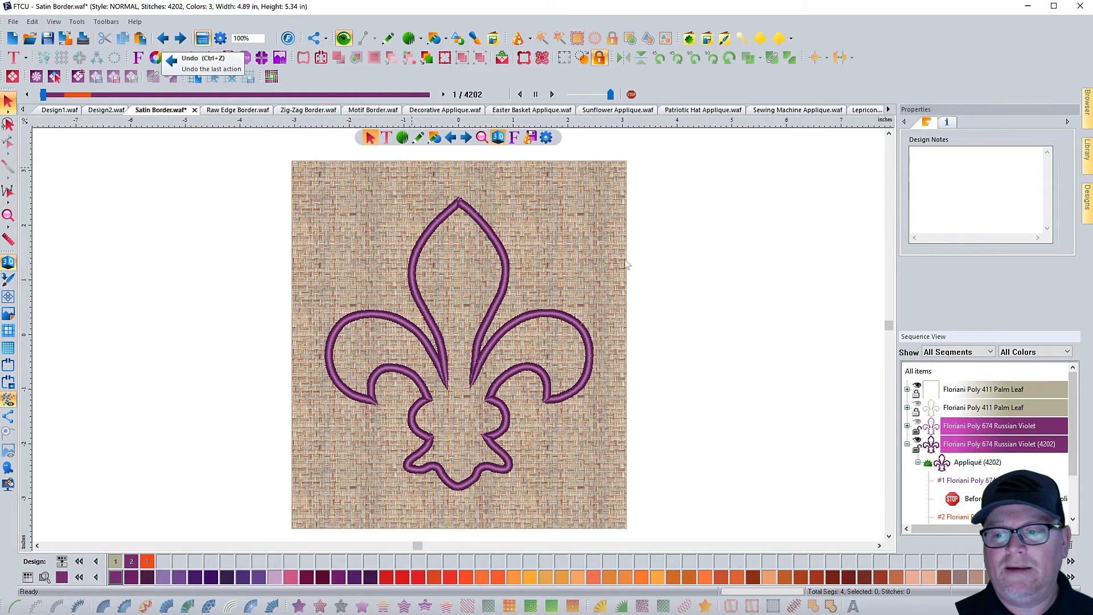
Convert the satin appliqué to a run-stitch outline and show the purple fleur-de-lis artwork beneath it
{"action": "left_click", "coordinate": [919, 463]}
{"action": "left_click", "coordinate": [968, 463]}
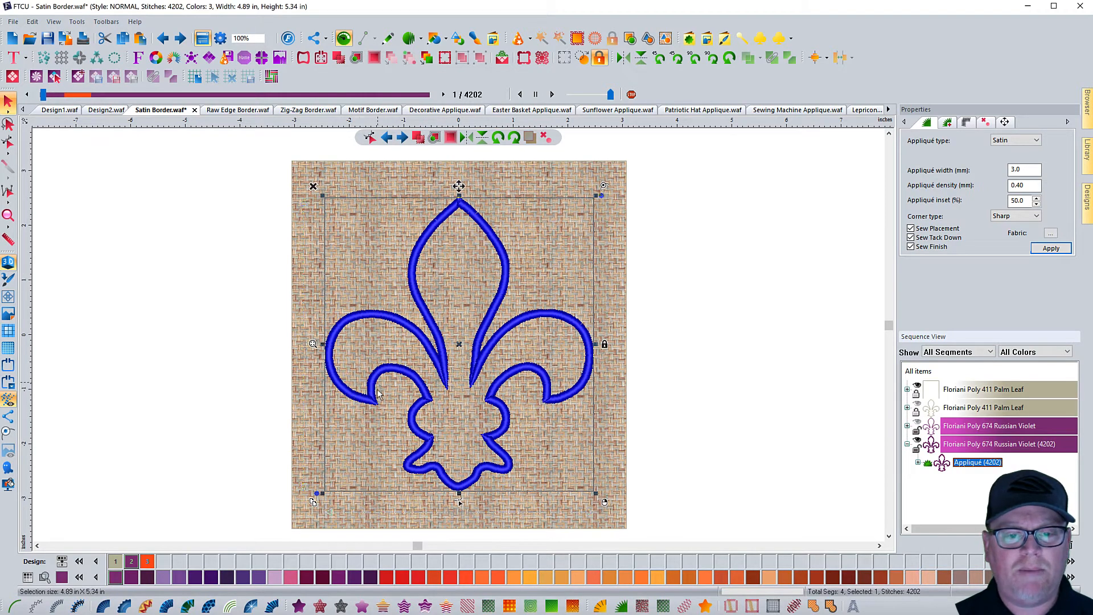
{"action": "left_click", "coordinate": [15, 608]}
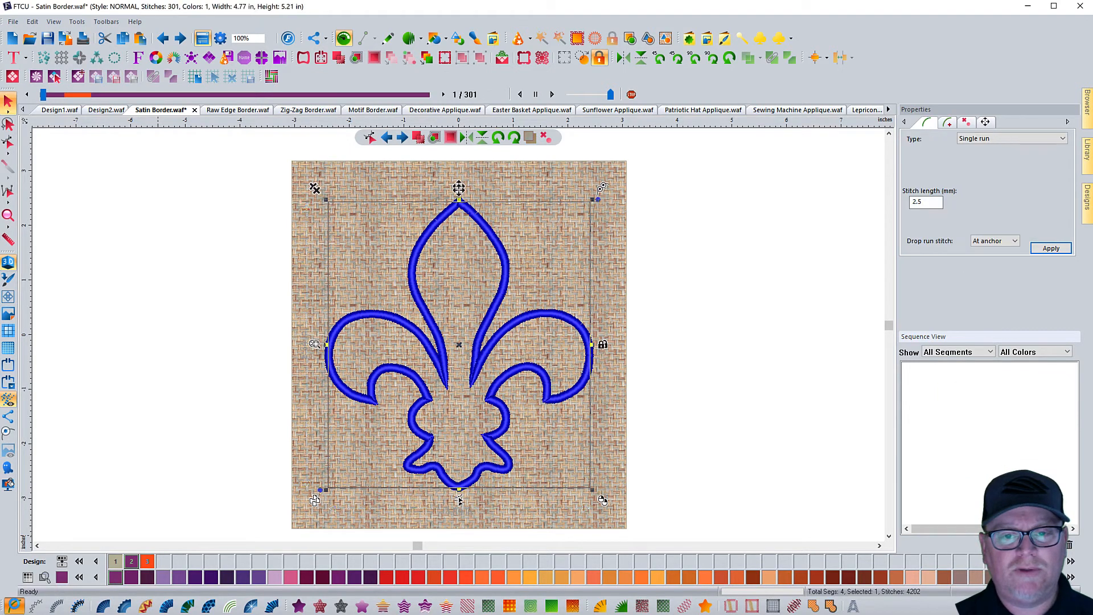
{"action": "left_click", "coordinate": [188, 394]}
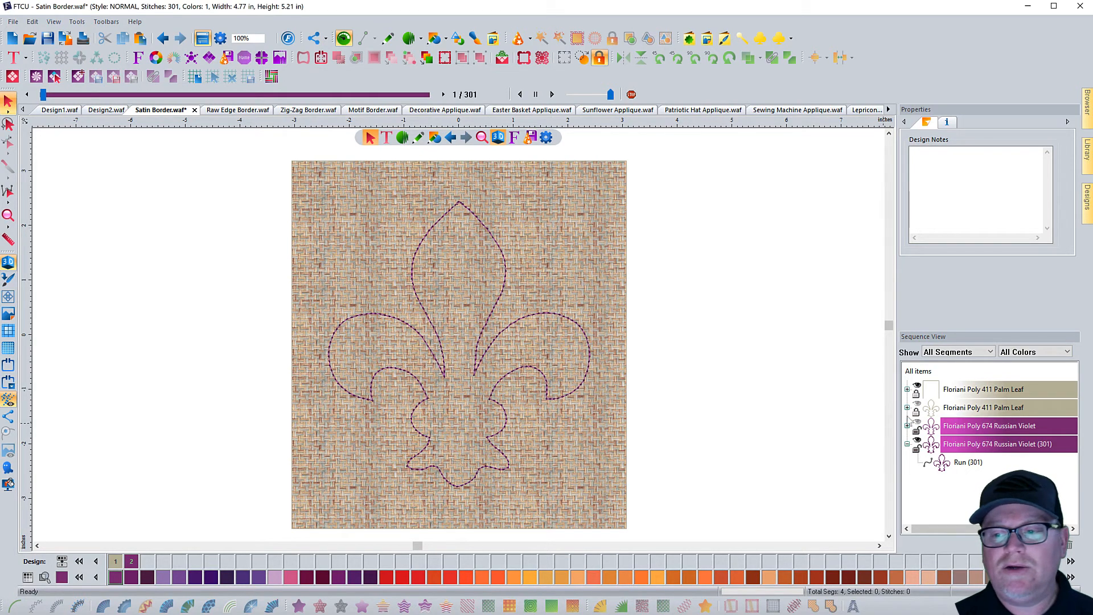
{"action": "left_click", "coordinate": [918, 405]}
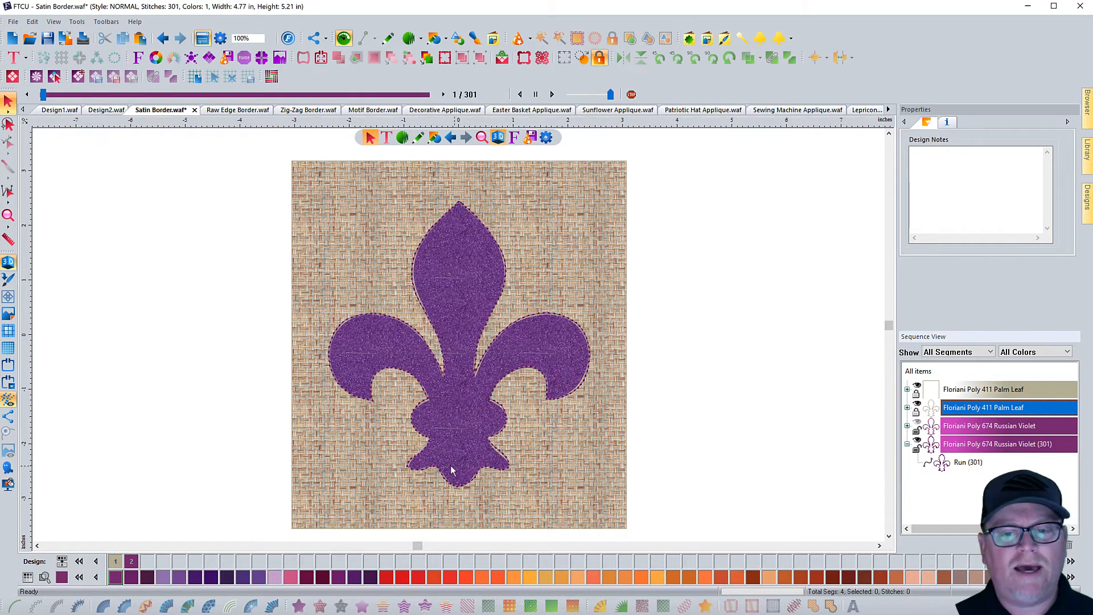
Paste a duplicate of the run outline and recolour the copy to Floriani Poly 411 Palm Leaf
{"action": "left_click", "coordinate": [942, 464]}
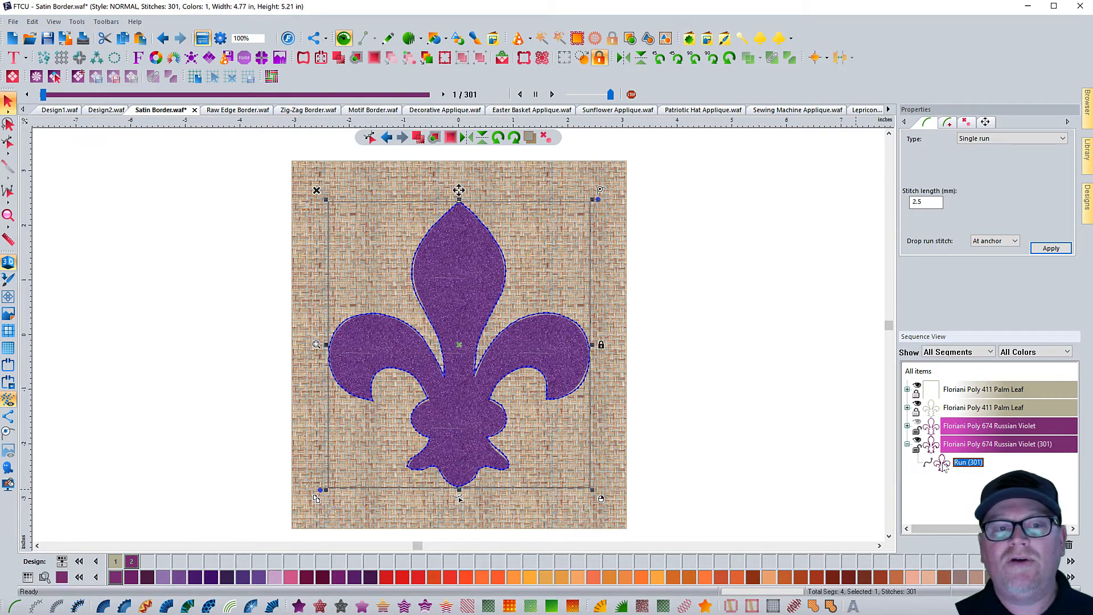
{"action": "left_click", "coordinate": [139, 38]}
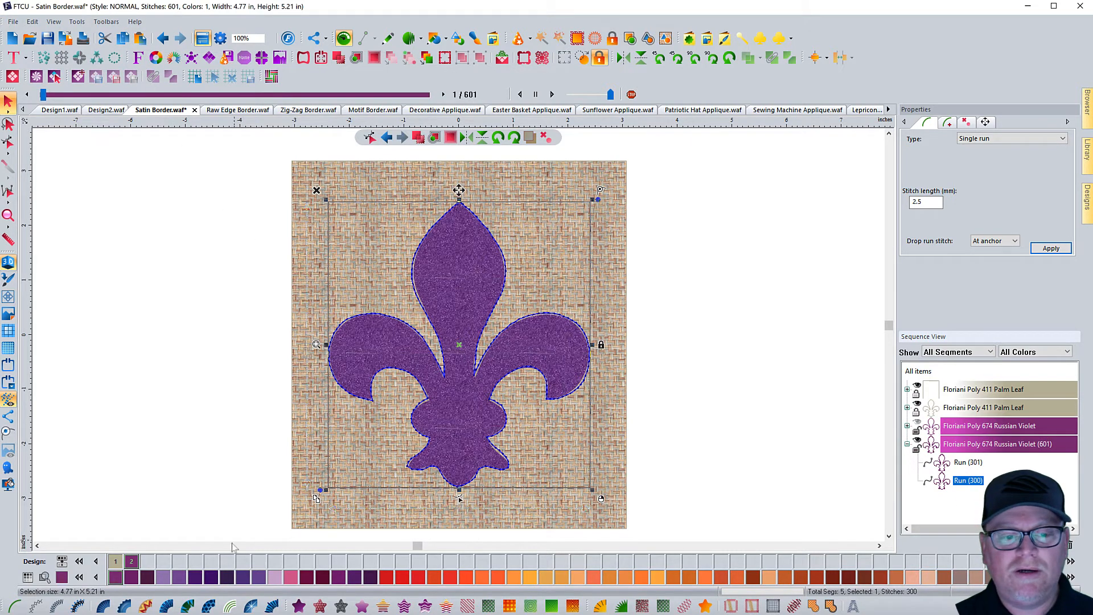
{"action": "left_click", "coordinate": [120, 561]}
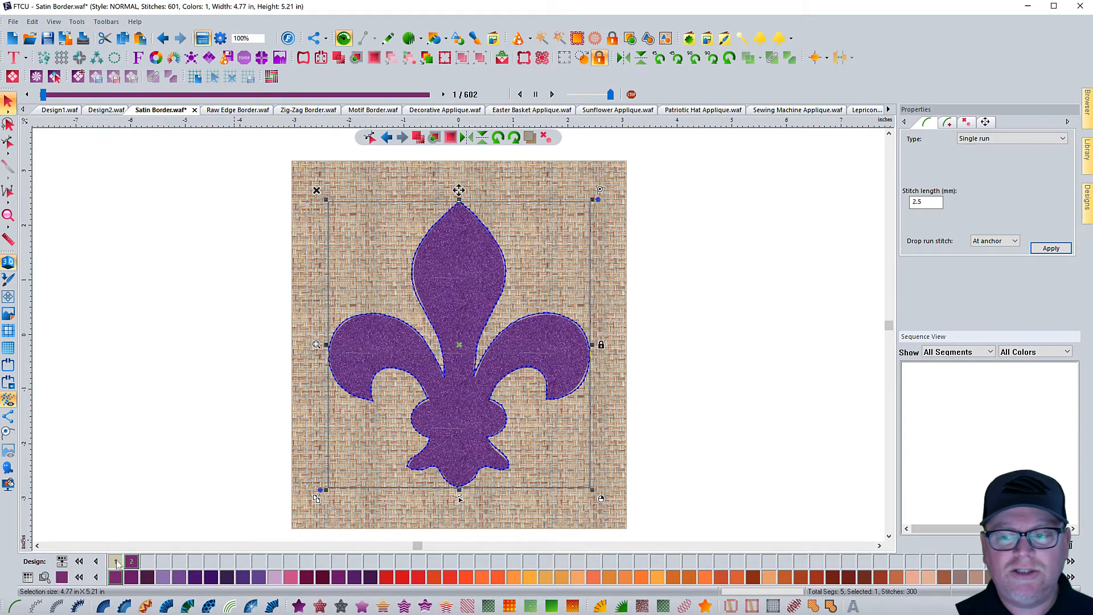
{"action": "left_click", "coordinate": [181, 386]}
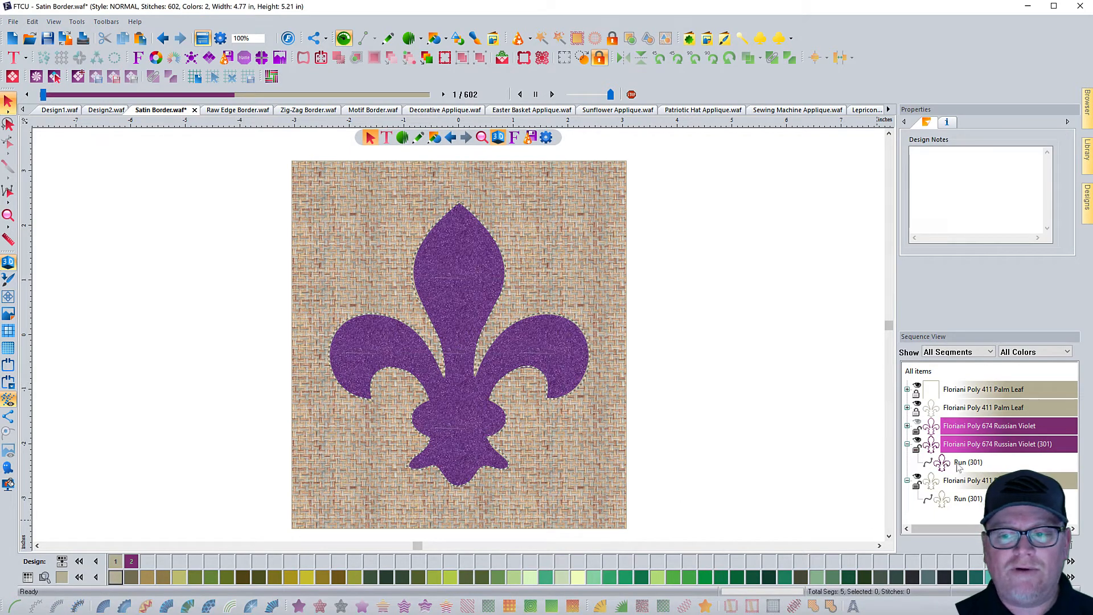
Set the Palm Leaf run outline to Double run and scrub through the stitch sequence
{"action": "left_click", "coordinate": [967, 499]}
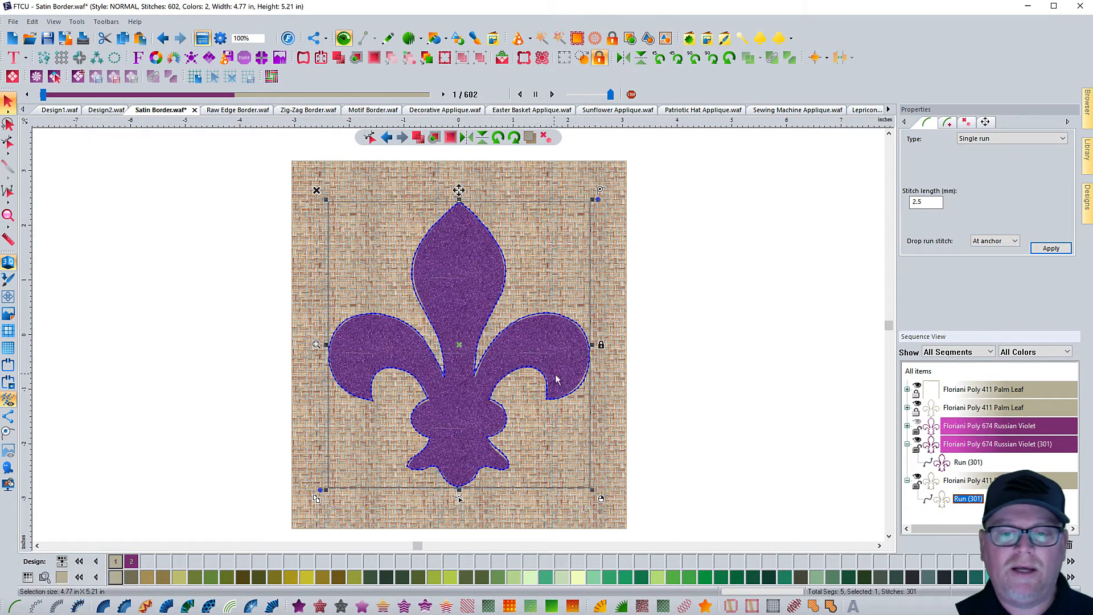
{"action": "left_click", "coordinate": [981, 143]}
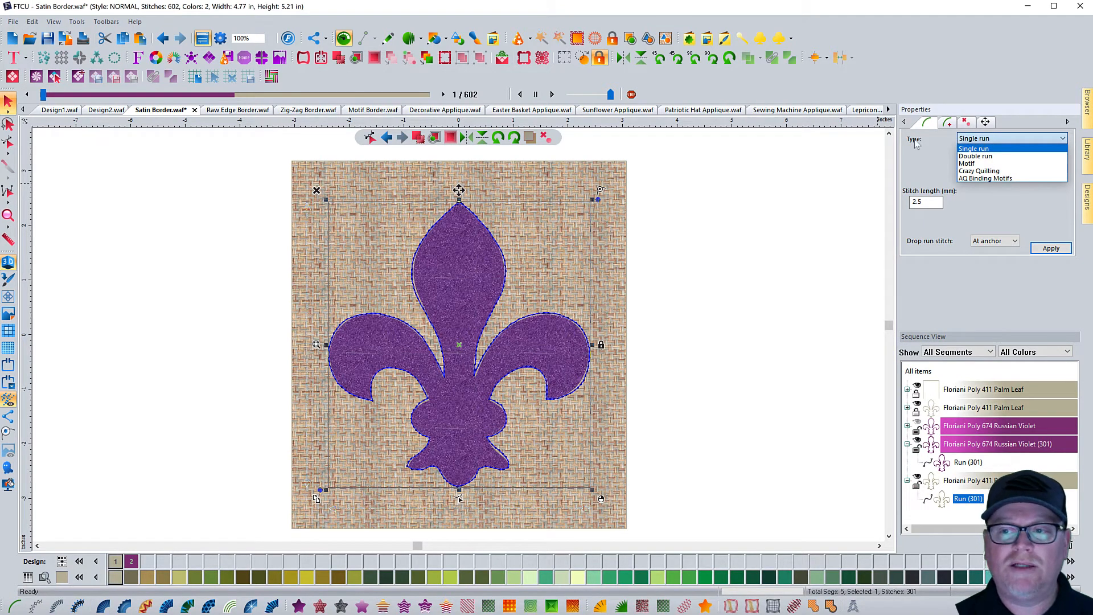
{"action": "left_click", "coordinate": [980, 160]}
{"action": "left_click", "coordinate": [1049, 252]}
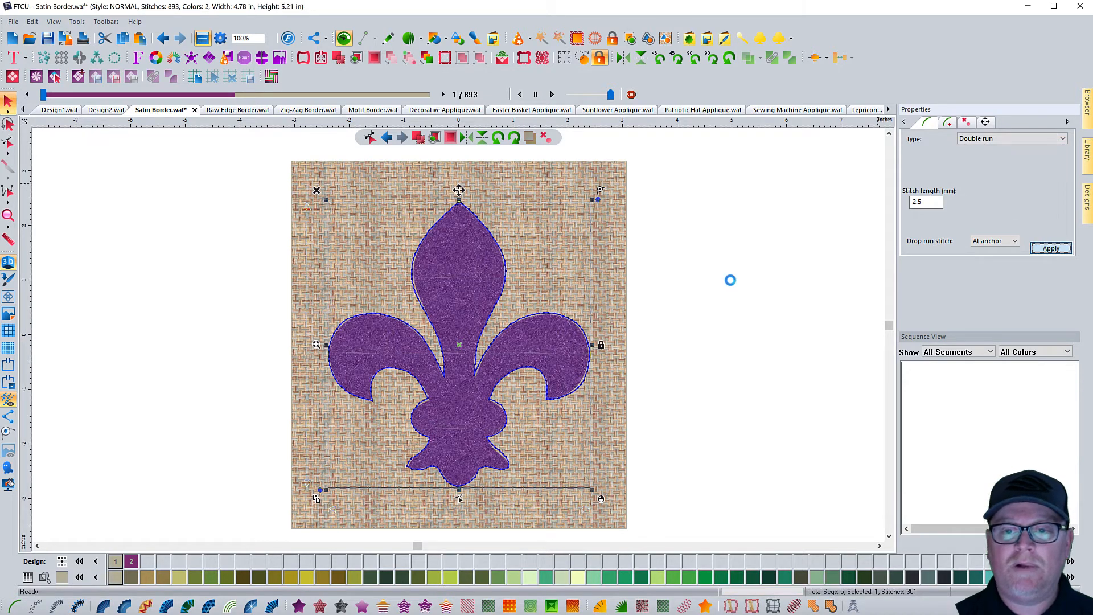
{"action": "left_click", "coordinate": [730, 281]}
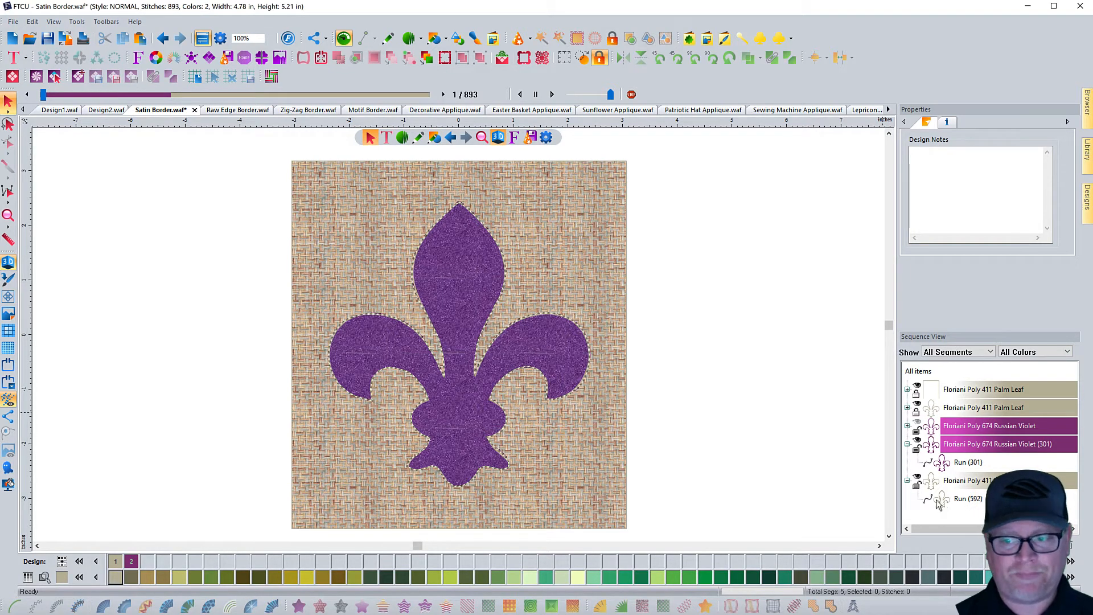
{"action": "left_click_drag", "start_coordinate": [45, 95], "coordinate": [273, 159]}
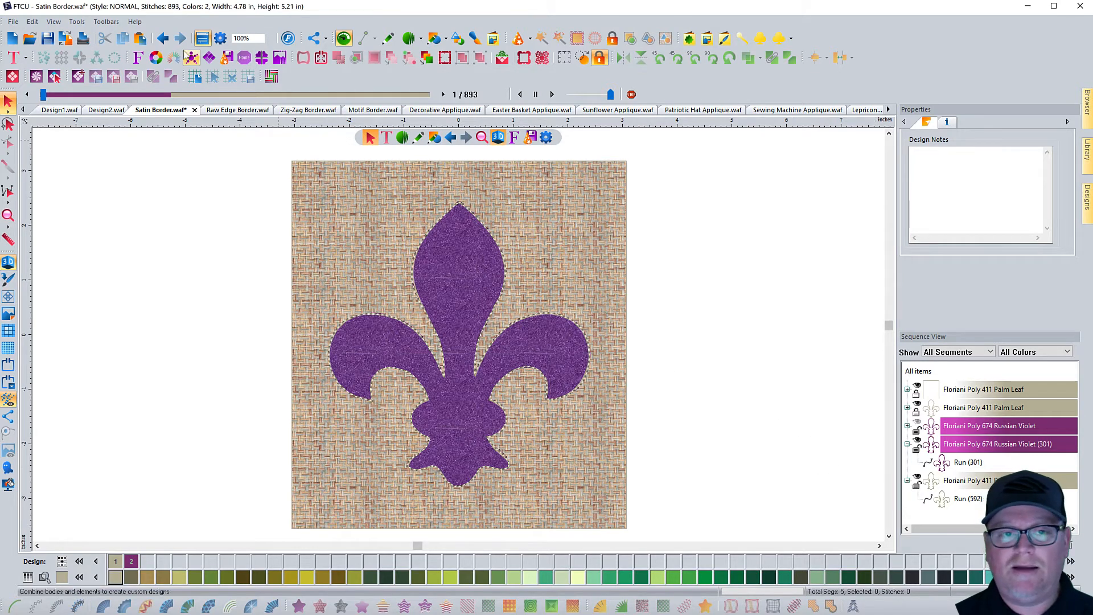
Undo the double run, recolour, duplicate and run conversion to restore the satin appliqué
{"action": "left_click", "coordinate": [163, 39]}
{"action": "left_click", "coordinate": [162, 39]}
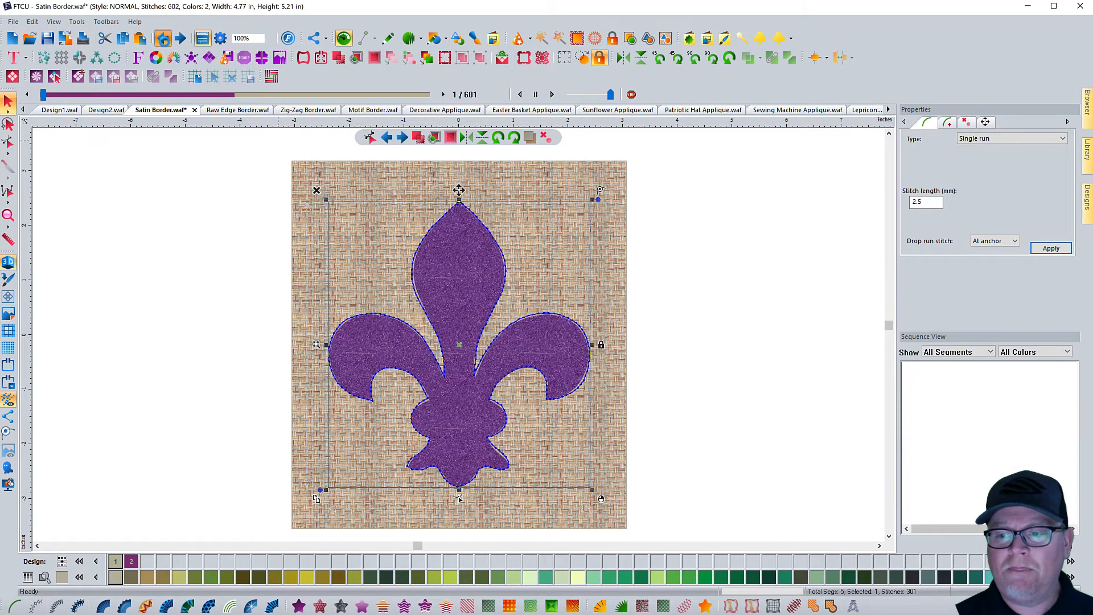
{"action": "left_click", "coordinate": [163, 38]}
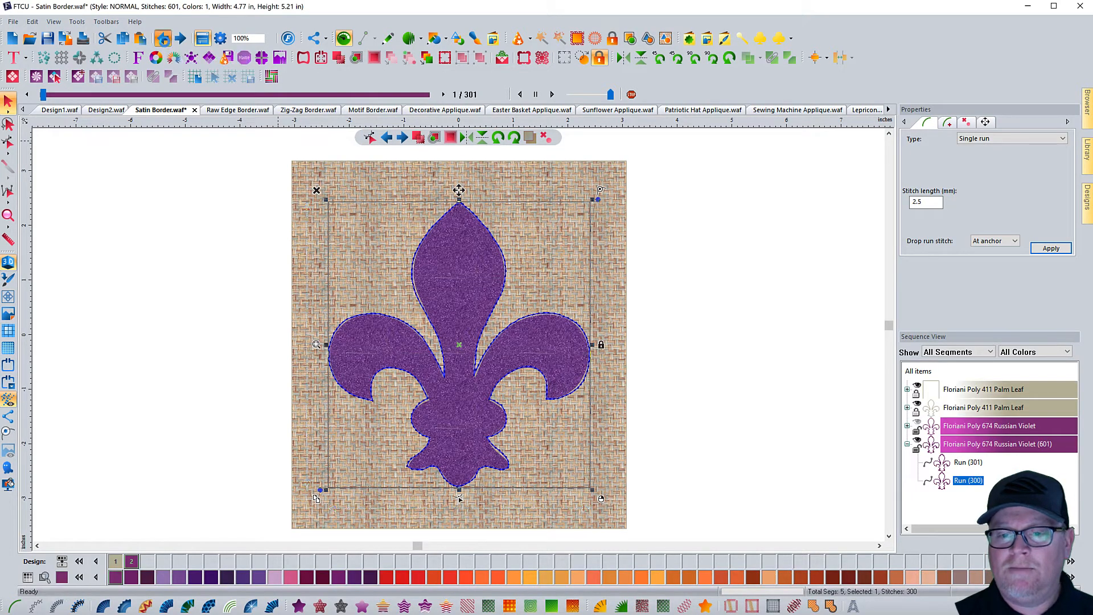
{"action": "left_click", "coordinate": [164, 39]}
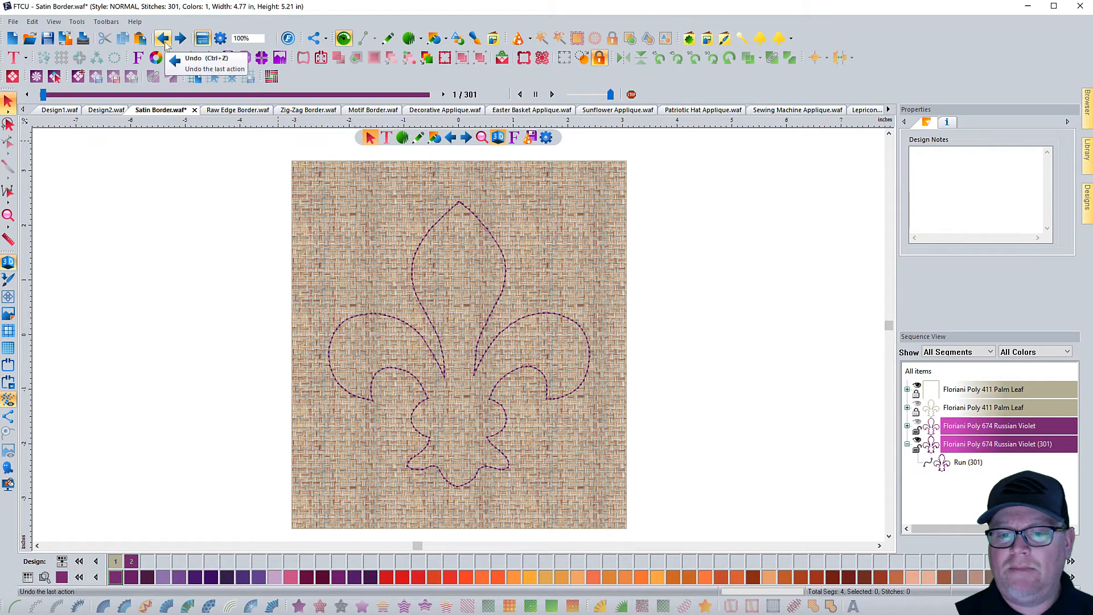
{"action": "left_click", "coordinate": [163, 39]}
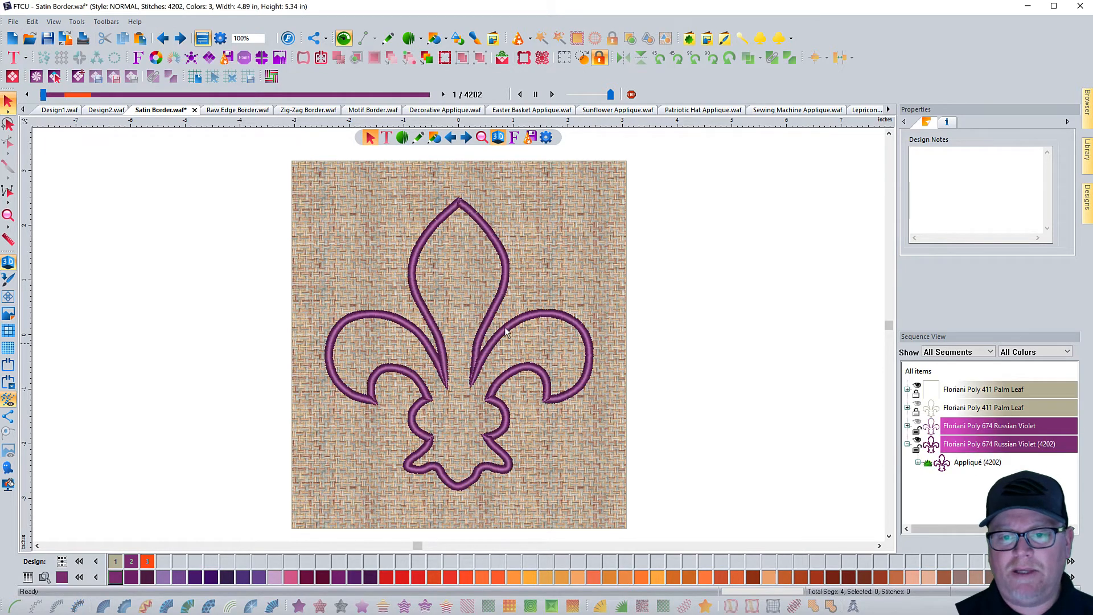
Expand the appliqué's sewing steps and scrub the simulation past the placement line into the tack-down stitches
{"action": "left_click", "coordinate": [918, 462]}
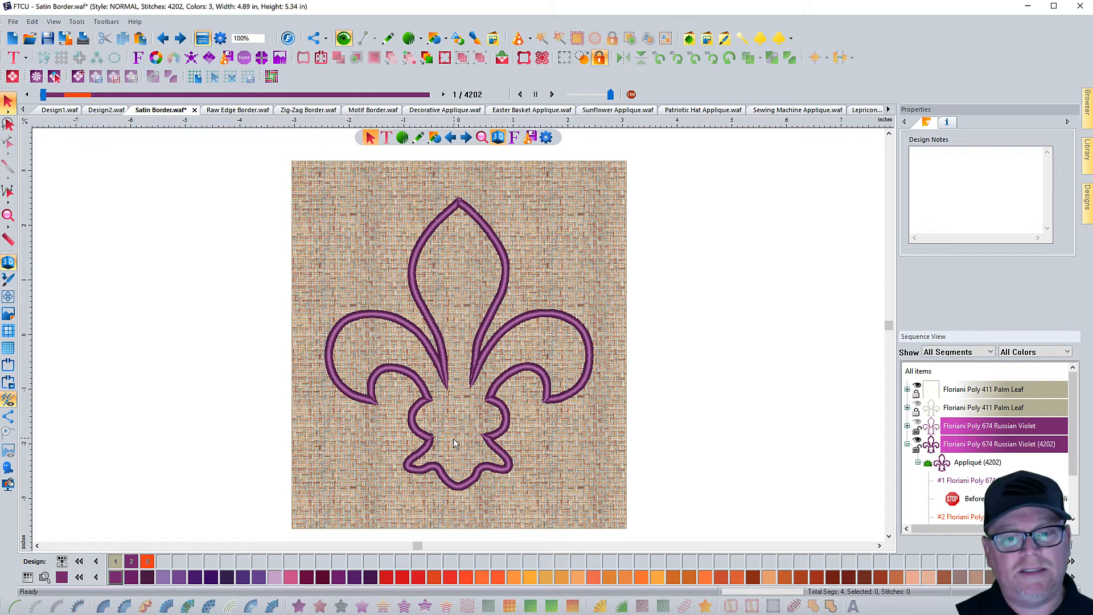
{"action": "left_click", "coordinate": [488, 400]}
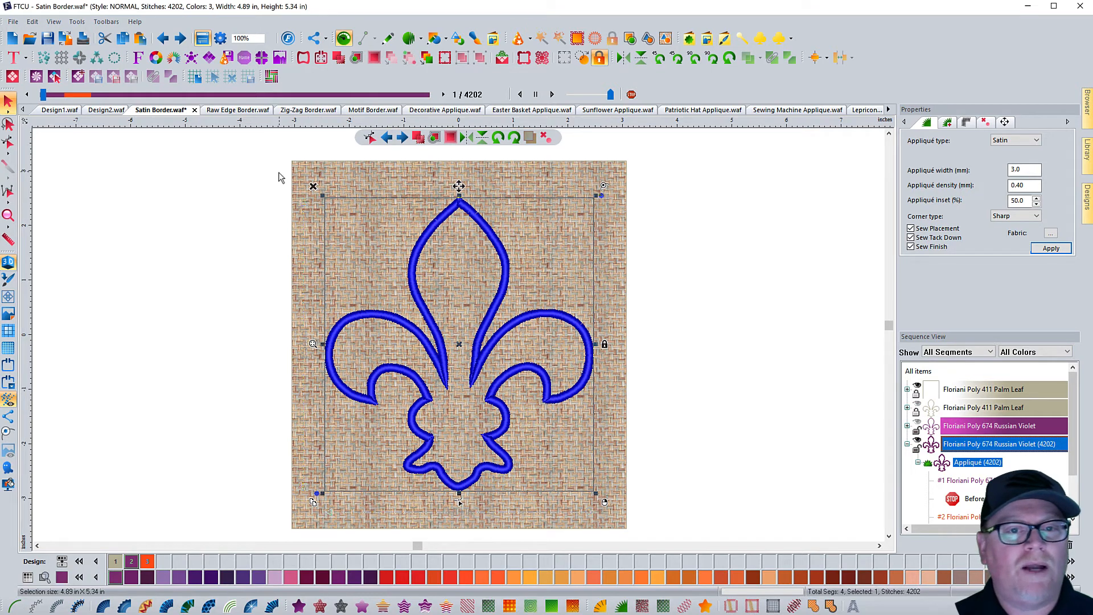
{"action": "left_click", "coordinate": [48, 96]}
{"action": "left_click_drag", "start_coordinate": [48, 95], "coordinate": [78, 96]}
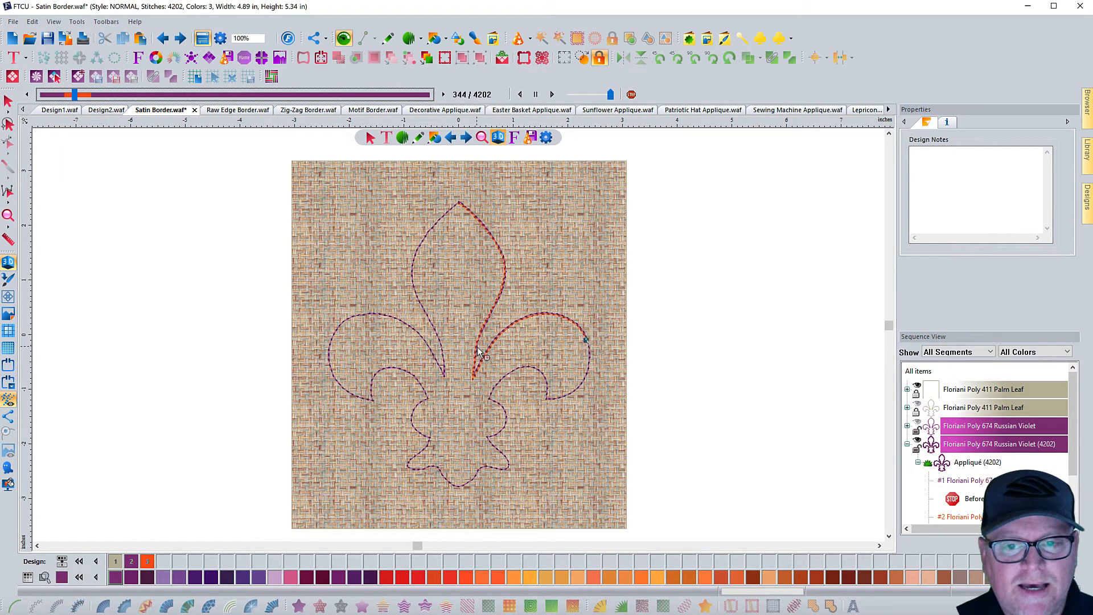
Turn off the 3D view and hide the background fabric to inspect the tack-down offset on the fleur-de-lis's upper petal
{"action": "left_click", "coordinate": [9, 262]}
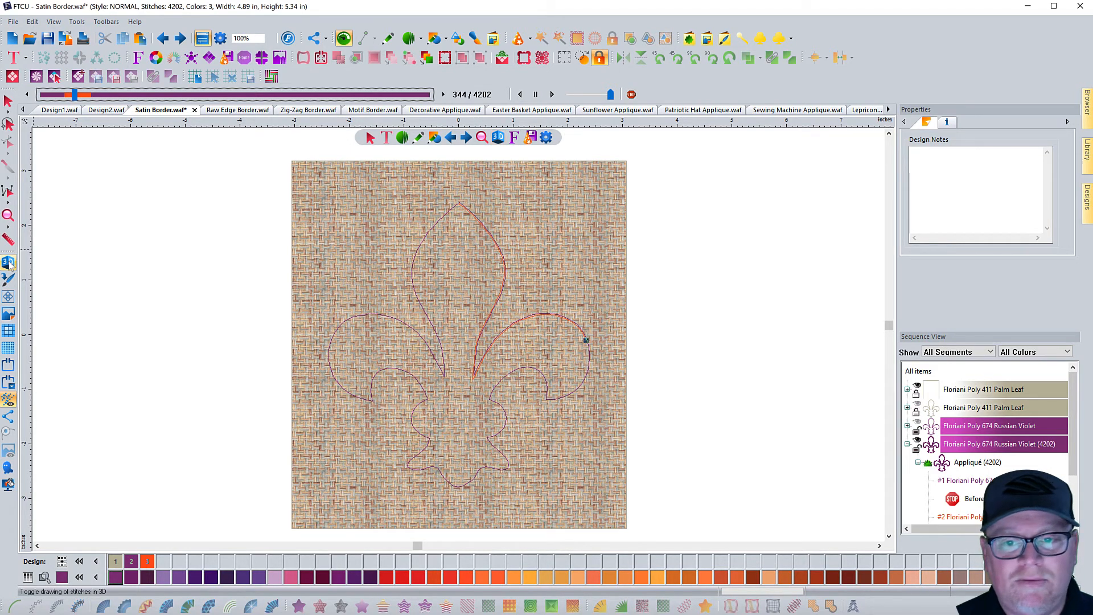
{"action": "left_click", "coordinate": [8, 215]}
{"action": "left_click_drag", "start_coordinate": [416, 192], "coordinate": [544, 320]}
{"action": "left_click_drag", "start_coordinate": [44, 96], "coordinate": [77, 95]}
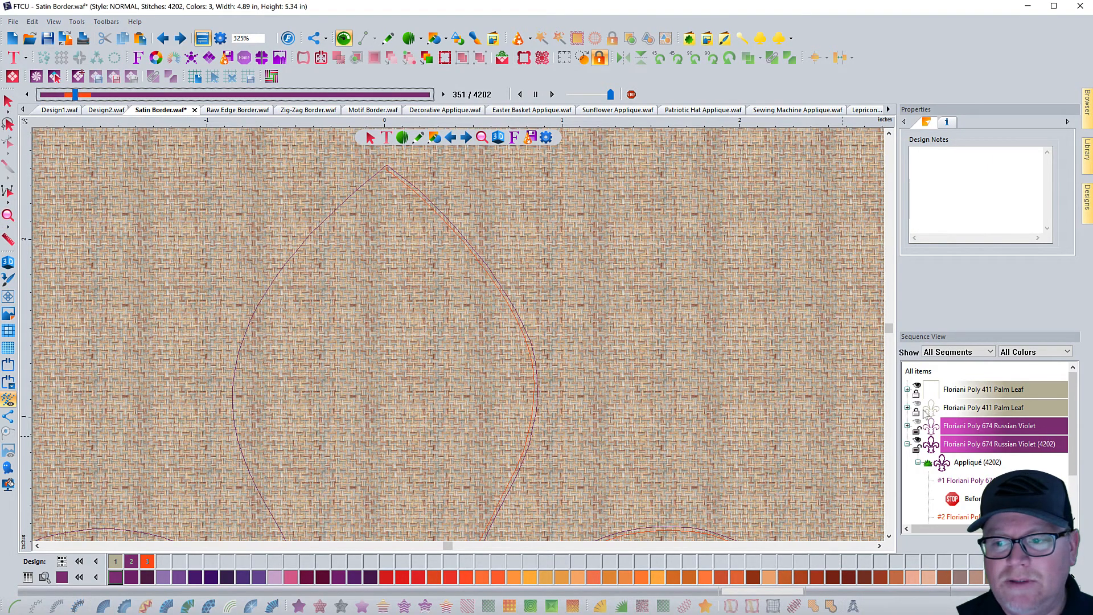
{"action": "left_click", "coordinate": [917, 389]}
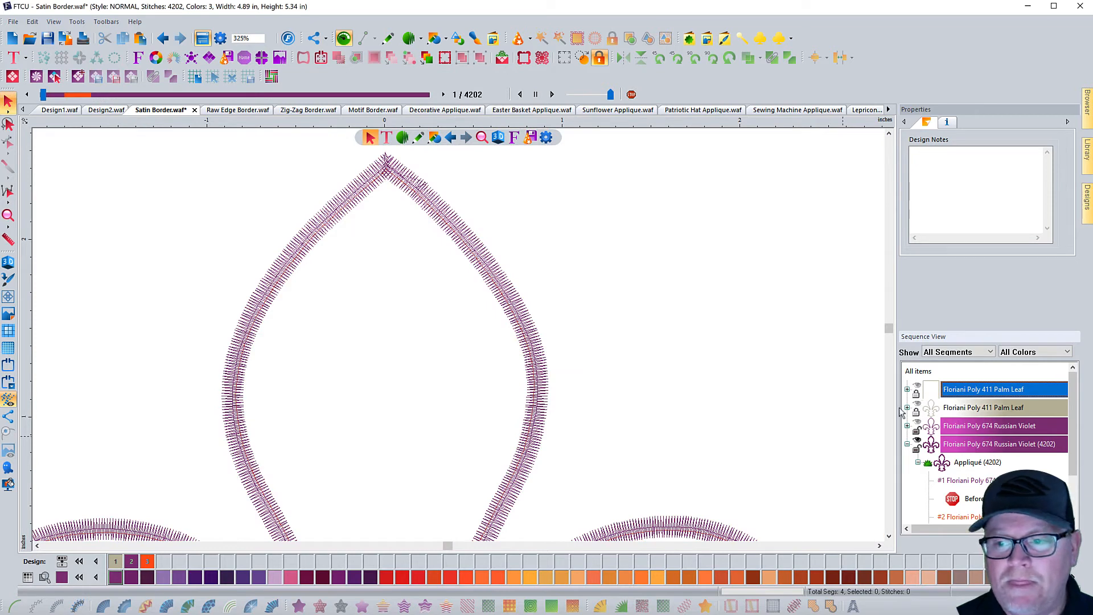
{"action": "left_click_drag", "start_coordinate": [44, 95], "coordinate": [114, 117]}
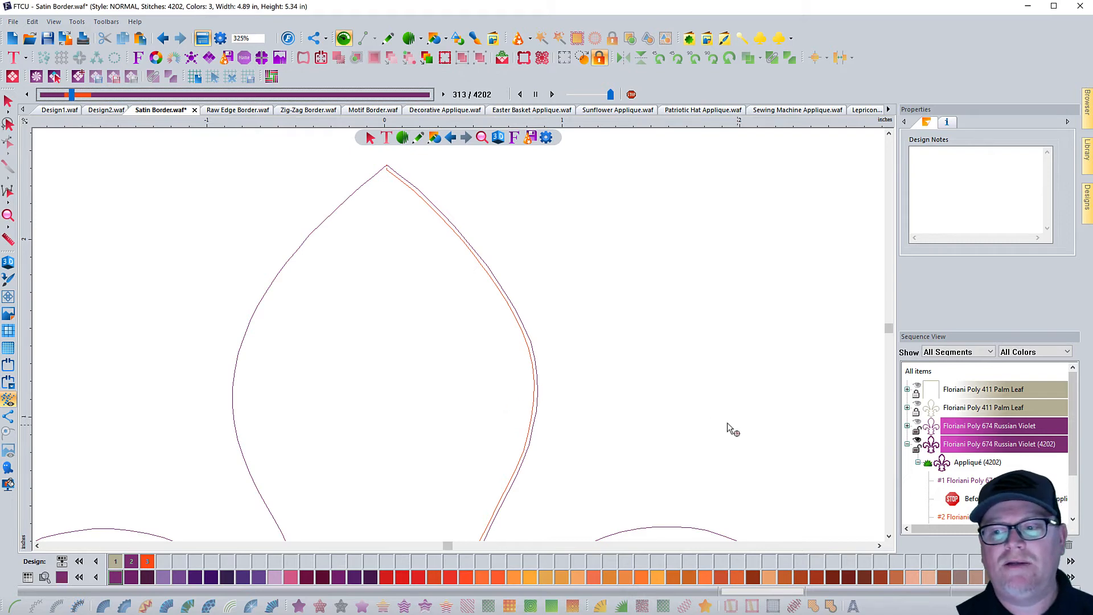
Set the appliqué's satin border width to 4 mm and apply it
{"action": "left_click", "coordinate": [966, 469]}
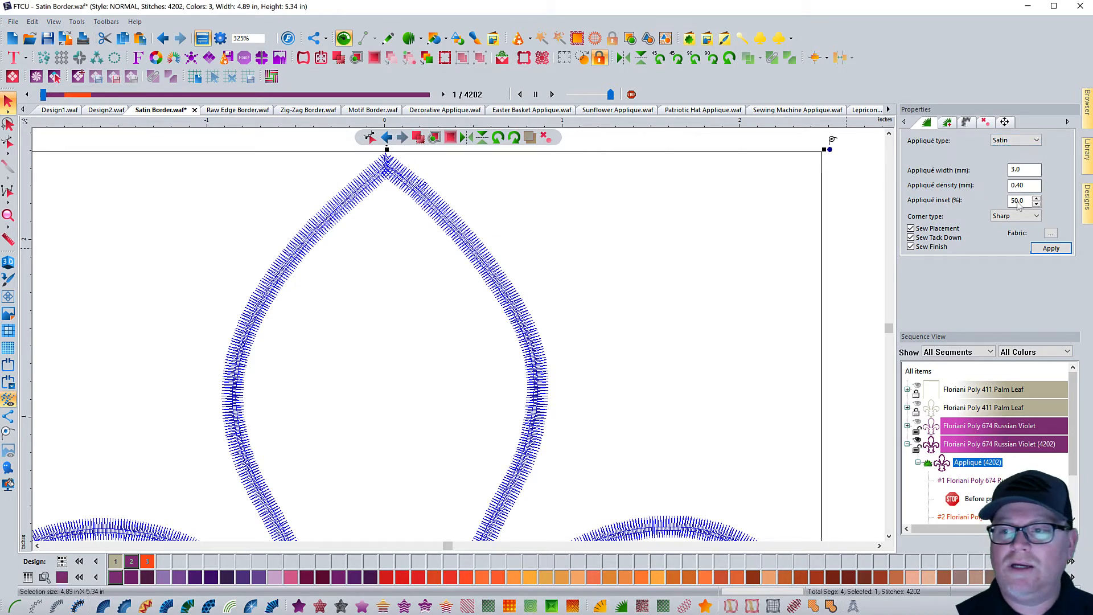
{"action": "double_click", "coordinate": [1019, 169]}
{"action": "type", "text": "4"}
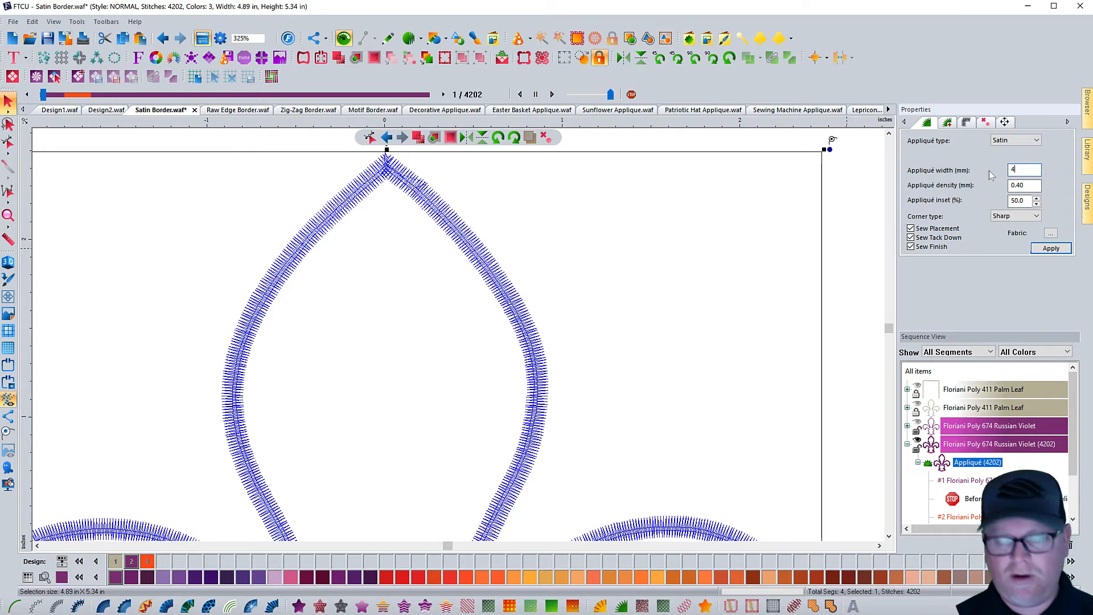
{"action": "left_click", "coordinate": [1051, 248]}
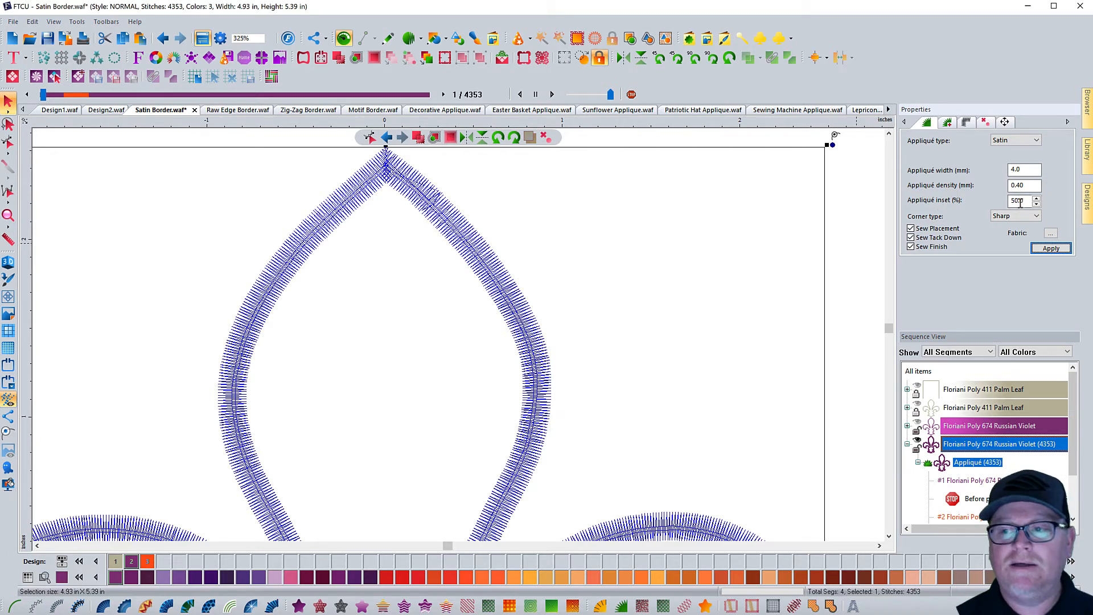
Turn off tack-down sewing for the appliqué and apply it, then set its inset to 75% and apply that
{"action": "left_click", "coordinate": [911, 238]}
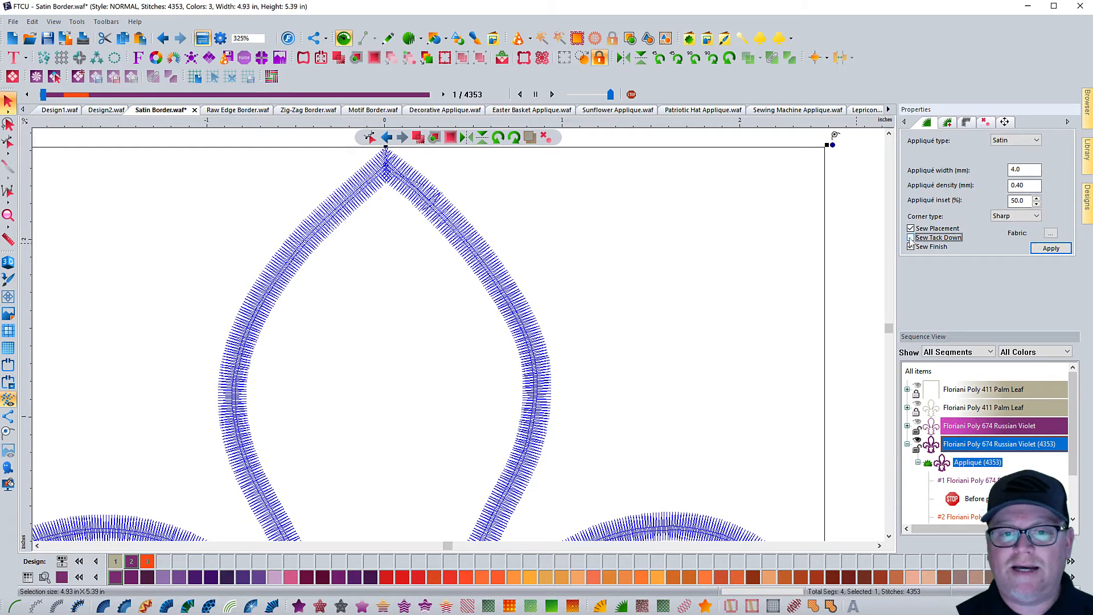
{"action": "left_click", "coordinate": [1042, 249]}
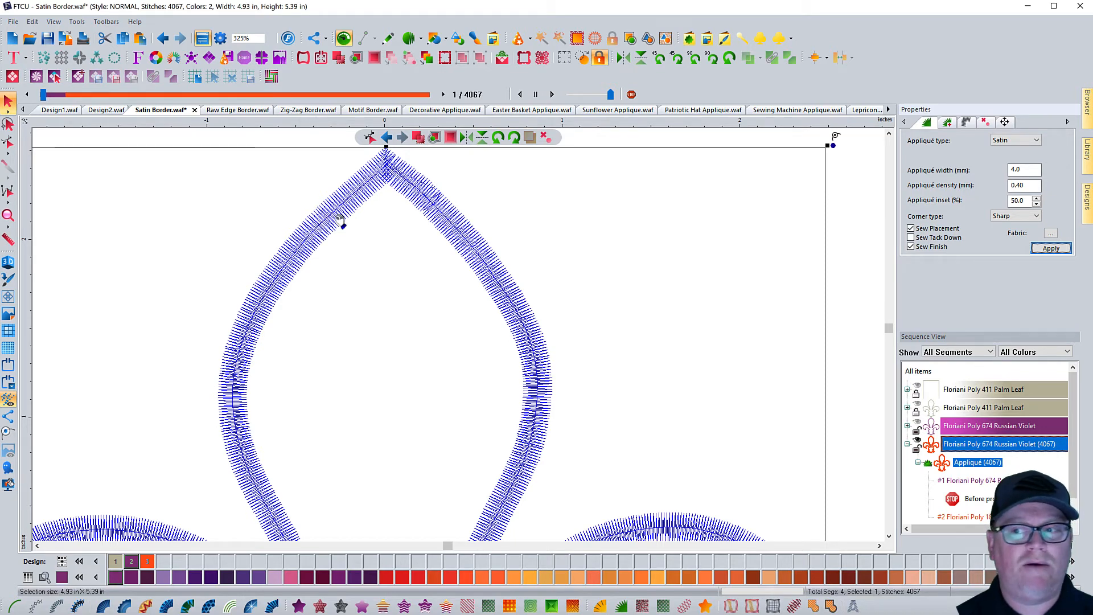
{"action": "left_click_drag", "start_coordinate": [1029, 201], "coordinate": [985, 202]}
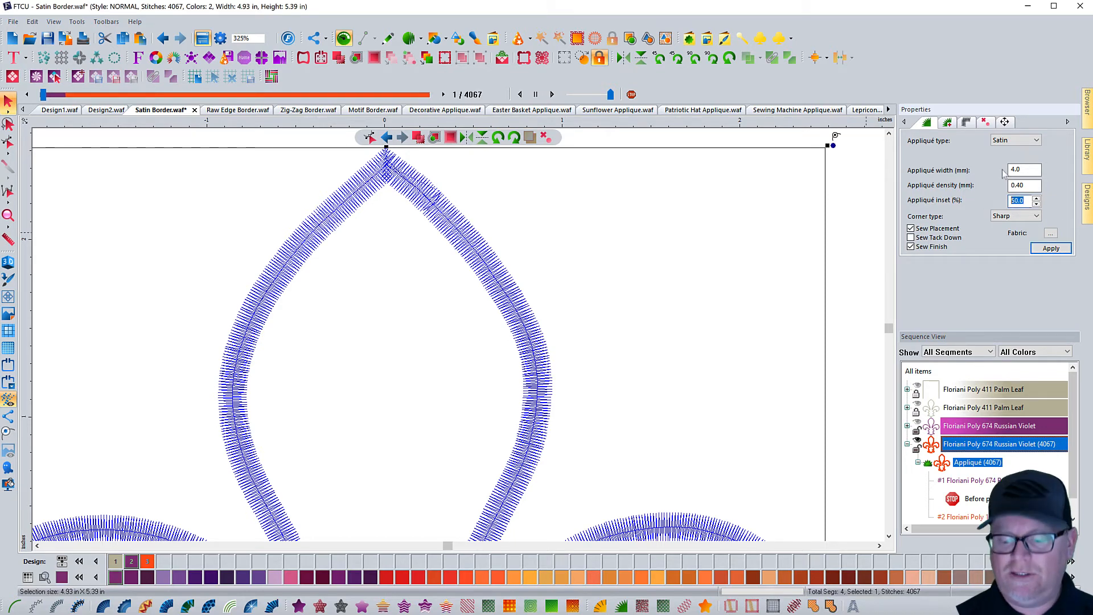
{"action": "type", "text": "75"}
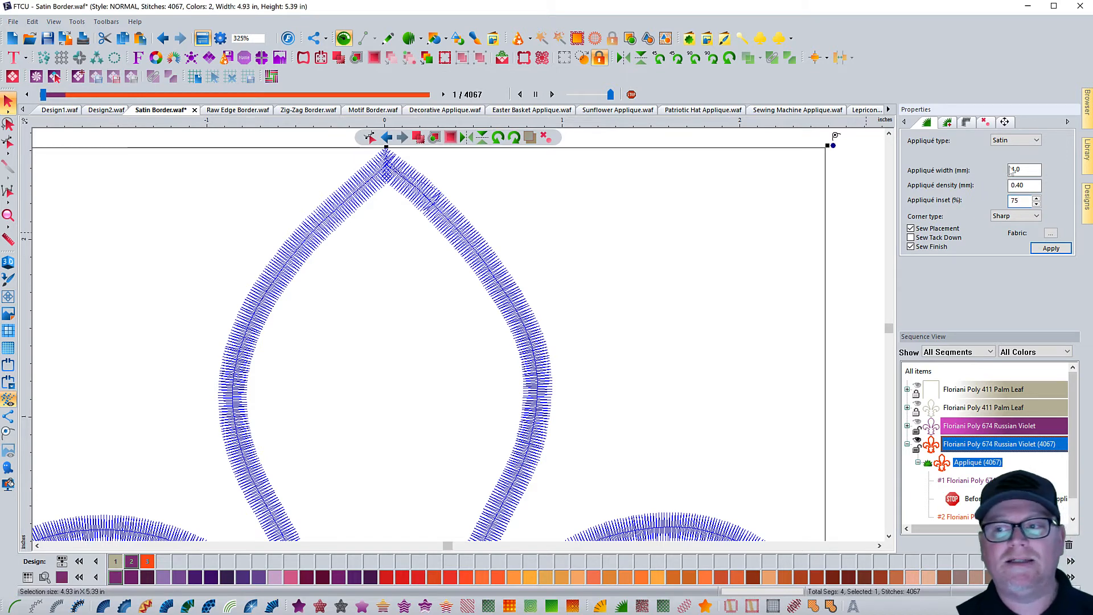
{"action": "left_click", "coordinate": [1049, 248]}
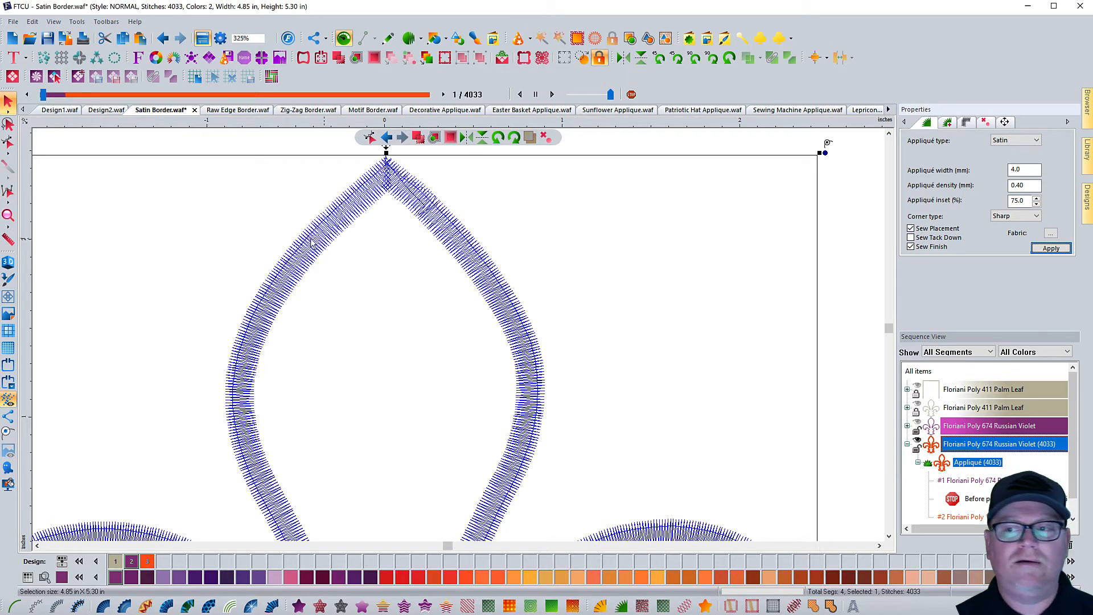
Set the appliqué inset back to 50% and re-enable tack-down sewing, applying both changes
{"action": "double_click", "coordinate": [1013, 201]}
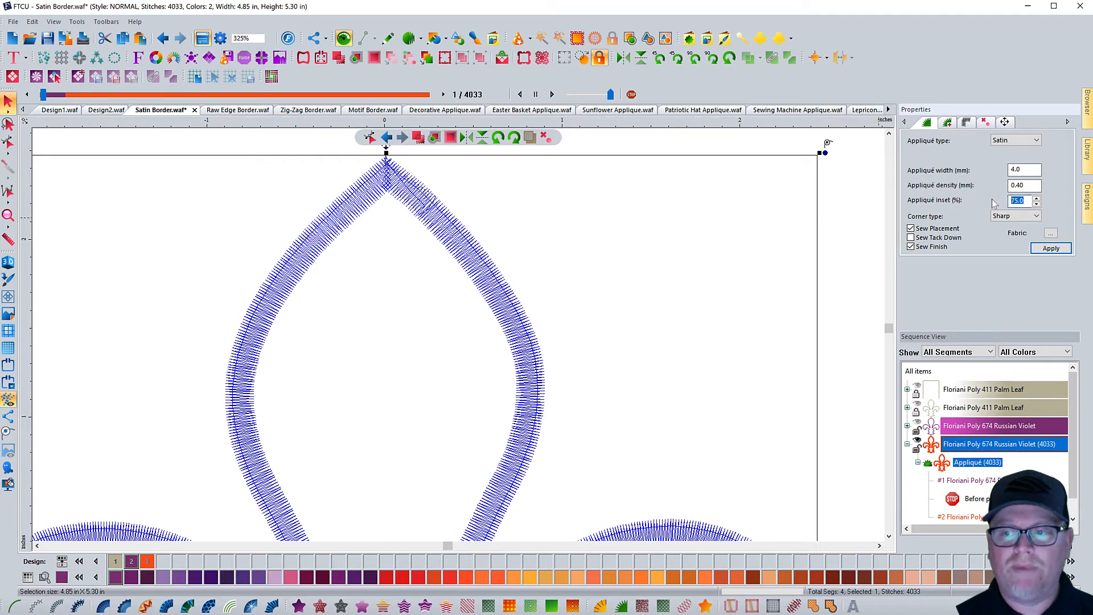
{"action": "type", "text": "50"}
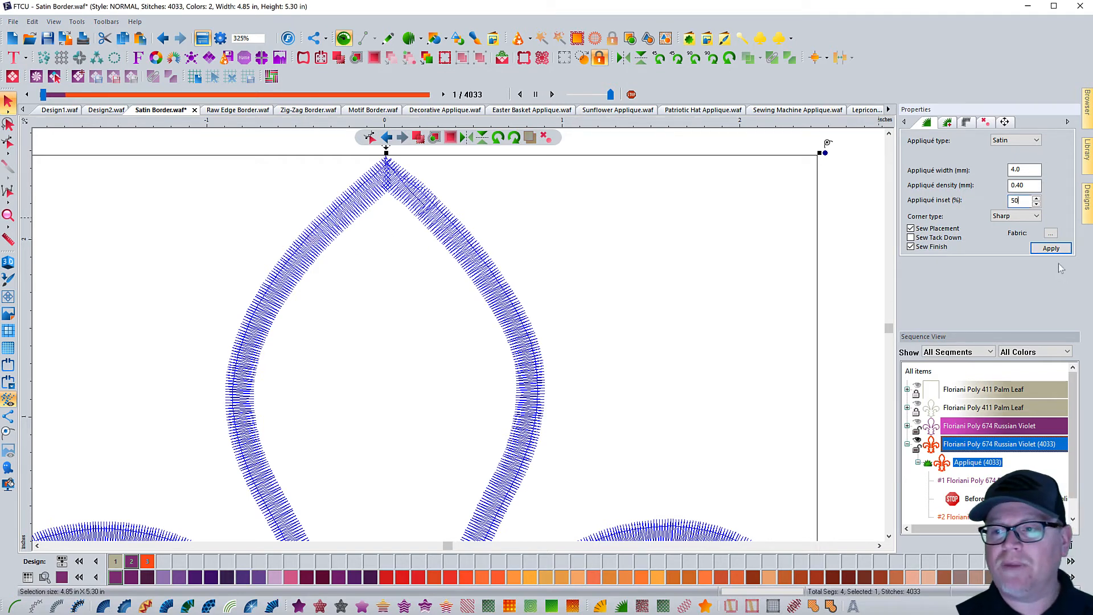
{"action": "left_click", "coordinate": [1051, 249]}
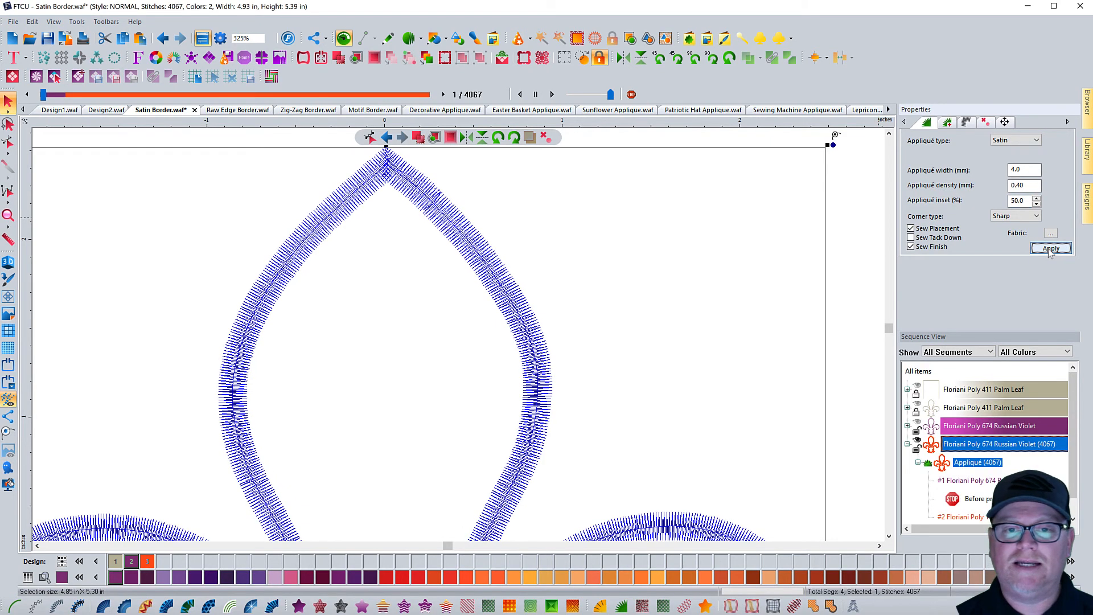
{"action": "left_click", "coordinate": [911, 238]}
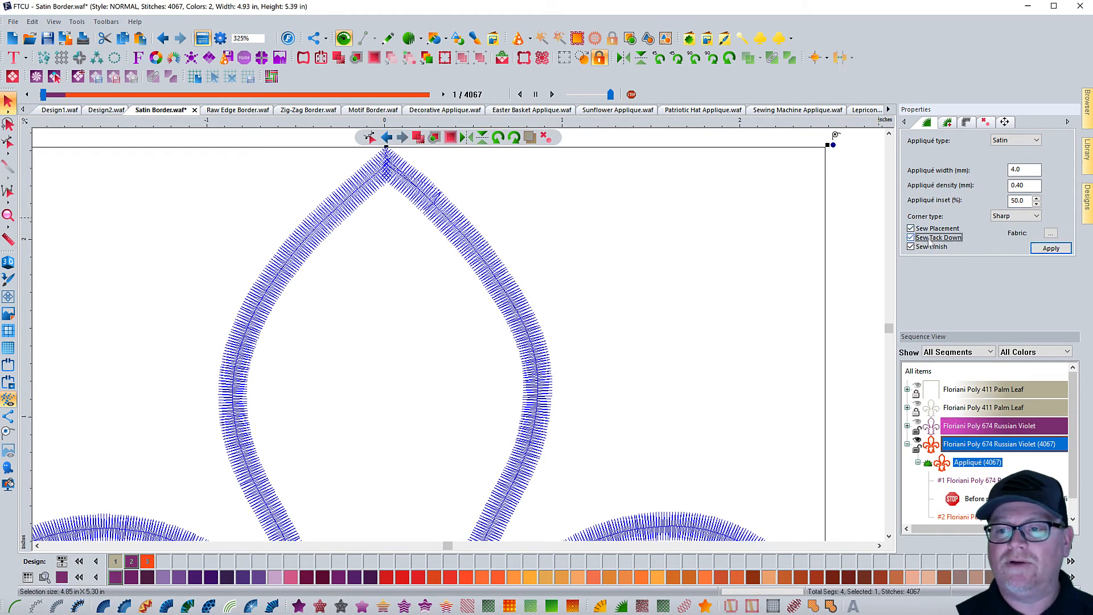
{"action": "left_click", "coordinate": [1052, 249]}
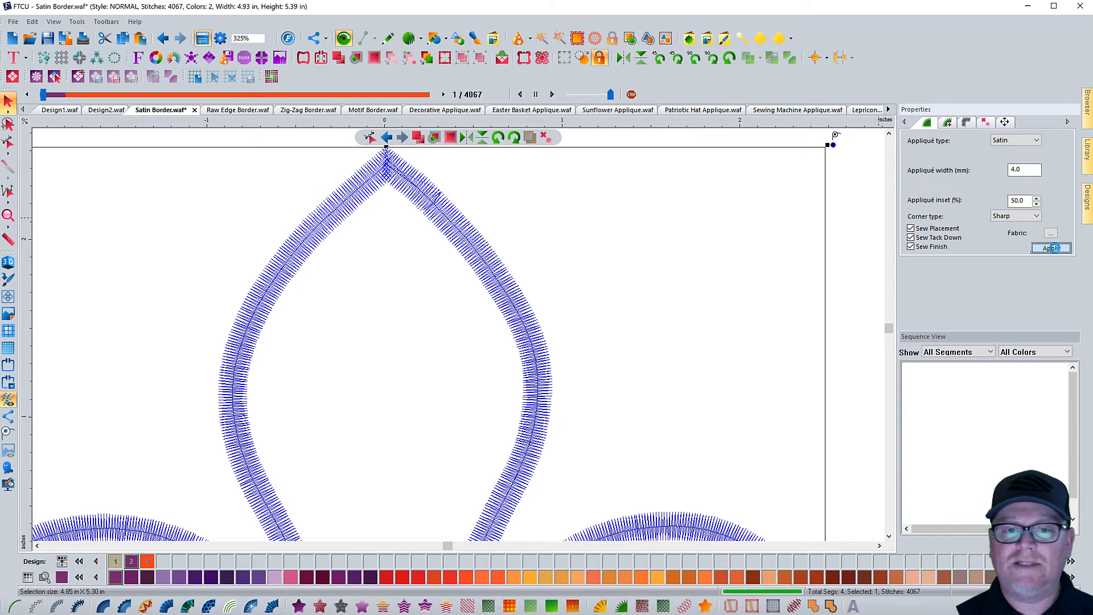
Set the appliqué's tack-down type to ZigZag and apply it
{"action": "left_click", "coordinate": [947, 123]}
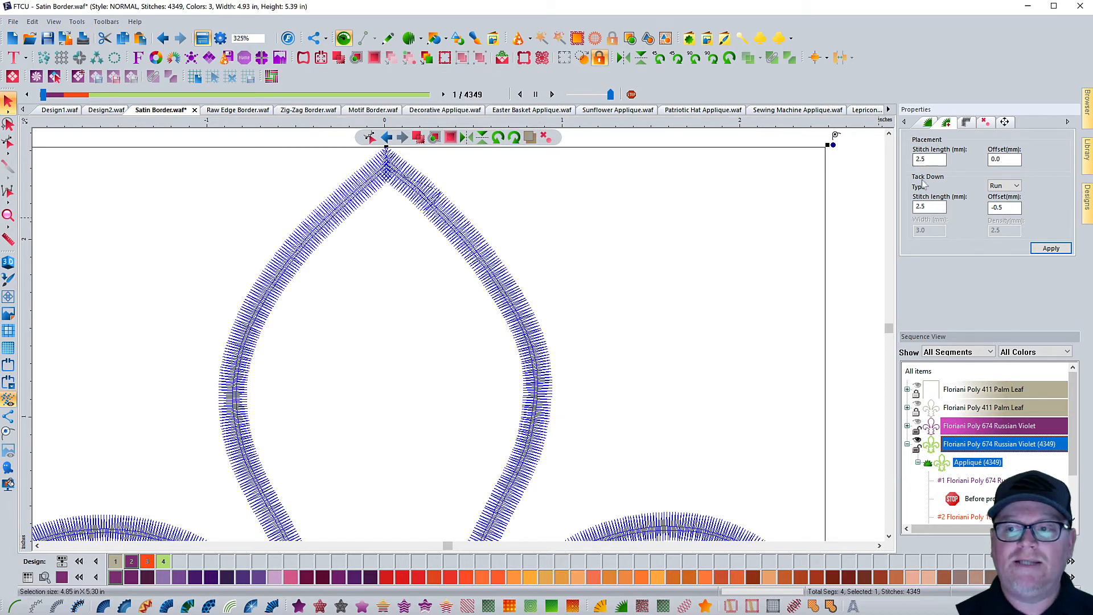
{"action": "left_click", "coordinate": [1017, 186]}
{"action": "left_click", "coordinate": [1004, 206]}
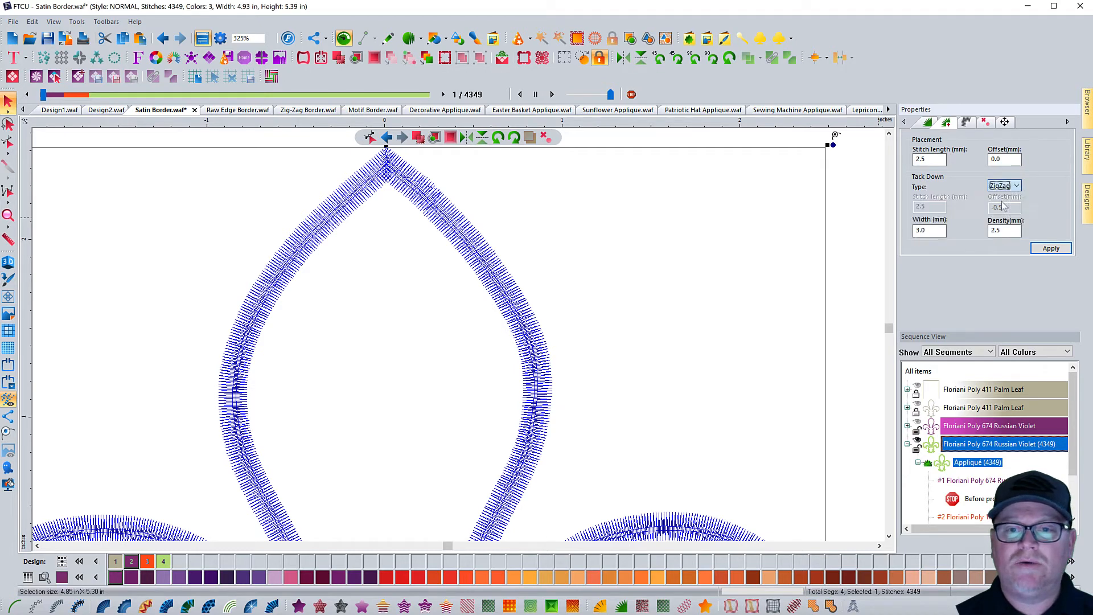
{"action": "left_click", "coordinate": [1005, 186]}
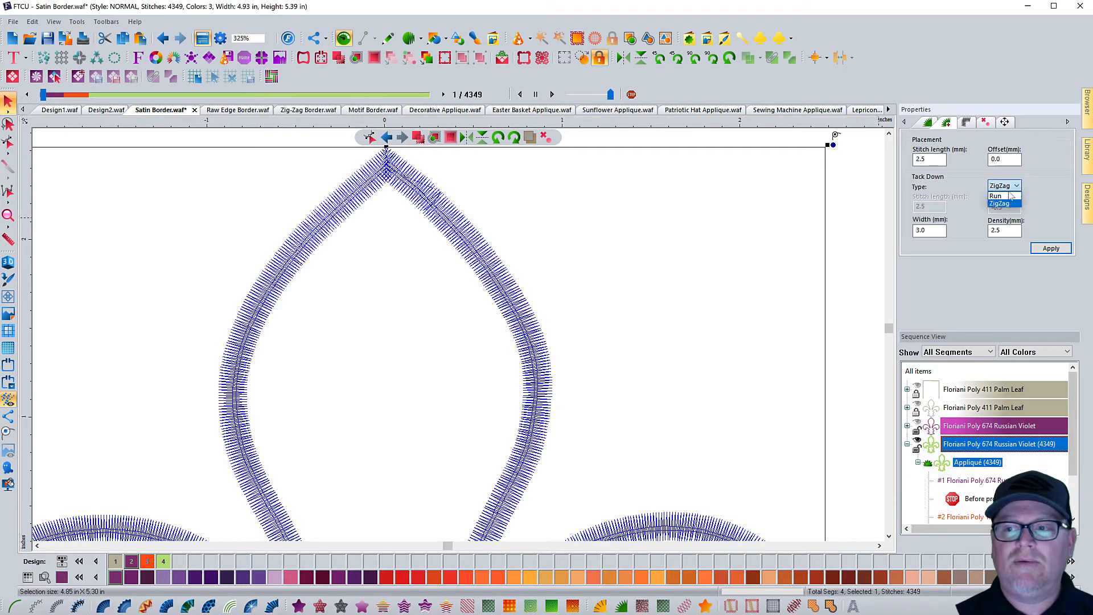
{"action": "left_click", "coordinate": [1005, 198]}
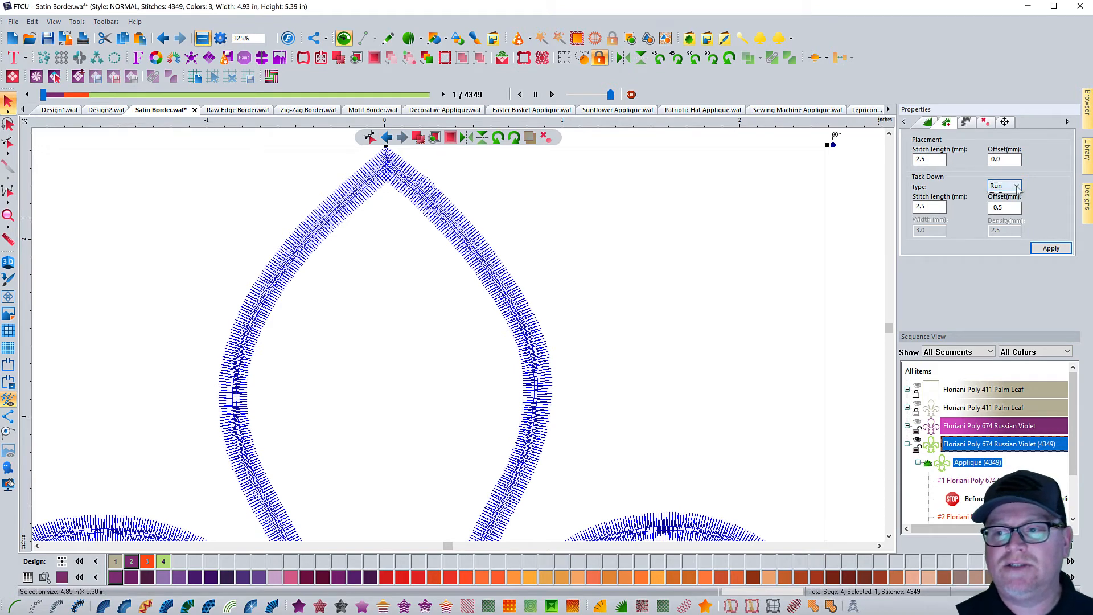
{"action": "left_click", "coordinate": [1005, 186]}
{"action": "left_click", "coordinate": [1005, 206]}
{"action": "left_click", "coordinate": [1051, 248]}
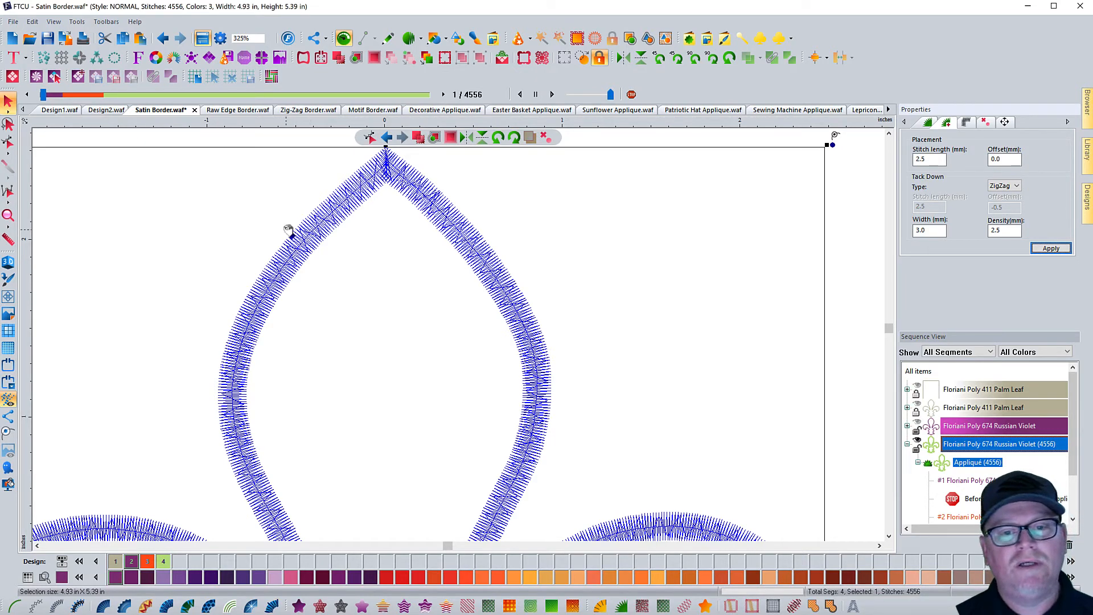
Switch the appliqué's tack-down type back to Run and apply it
{"action": "left_click", "coordinate": [1005, 185]}
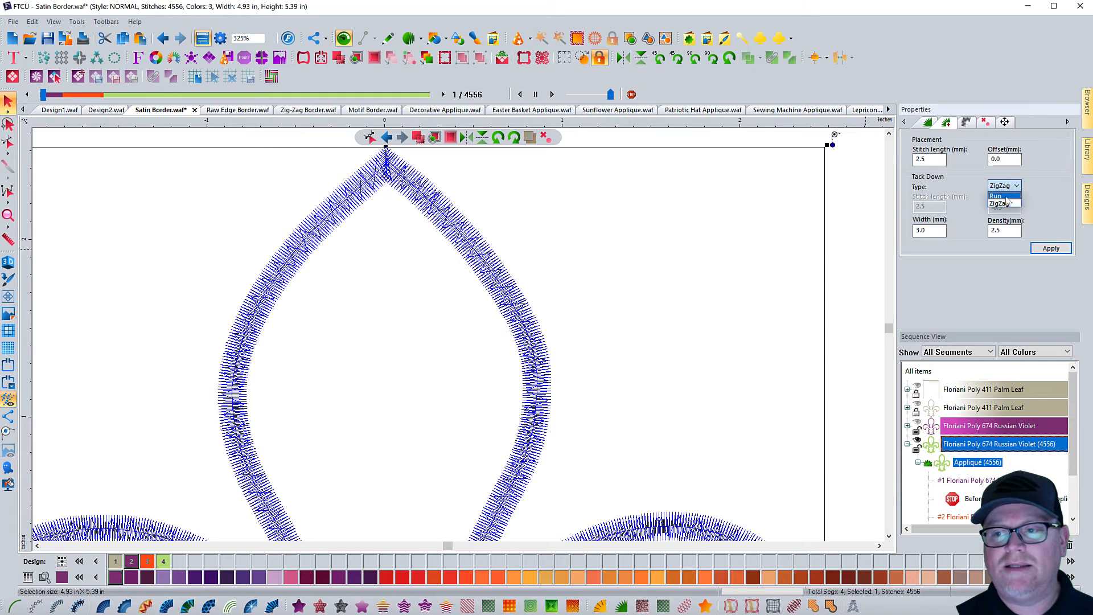
{"action": "left_click", "coordinate": [1005, 200]}
{"action": "left_click", "coordinate": [1050, 249]}
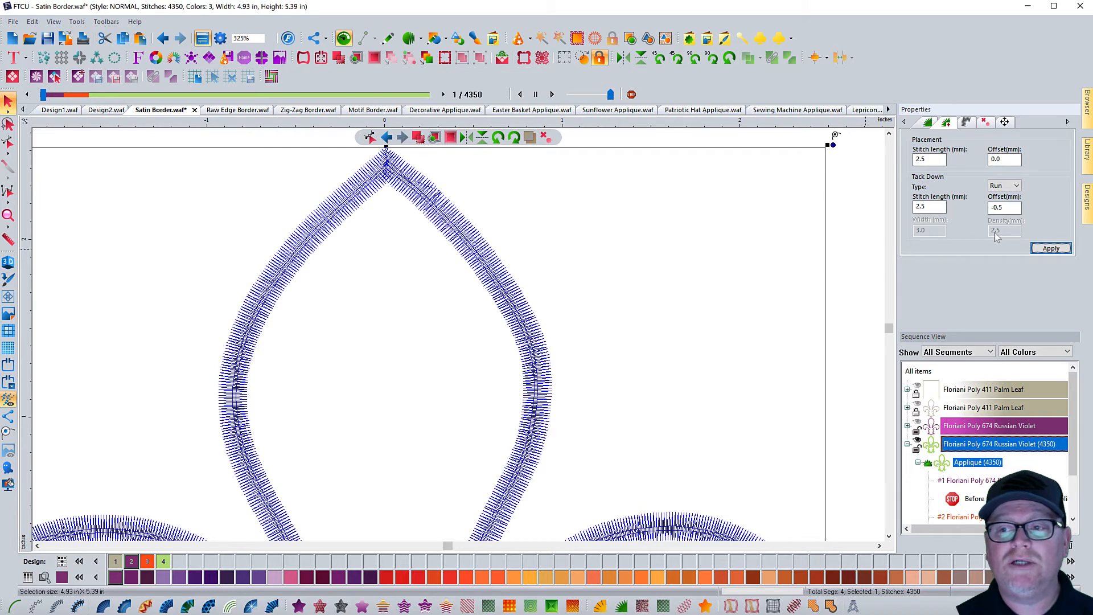
{"action": "left_click", "coordinate": [1017, 187]}
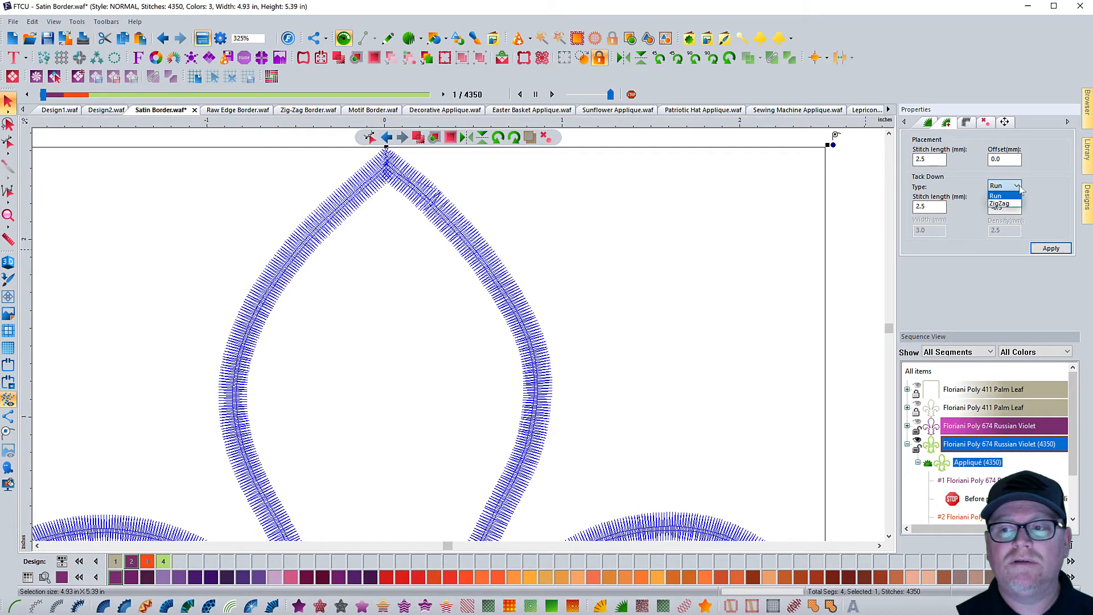
{"action": "left_click", "coordinate": [1019, 188]}
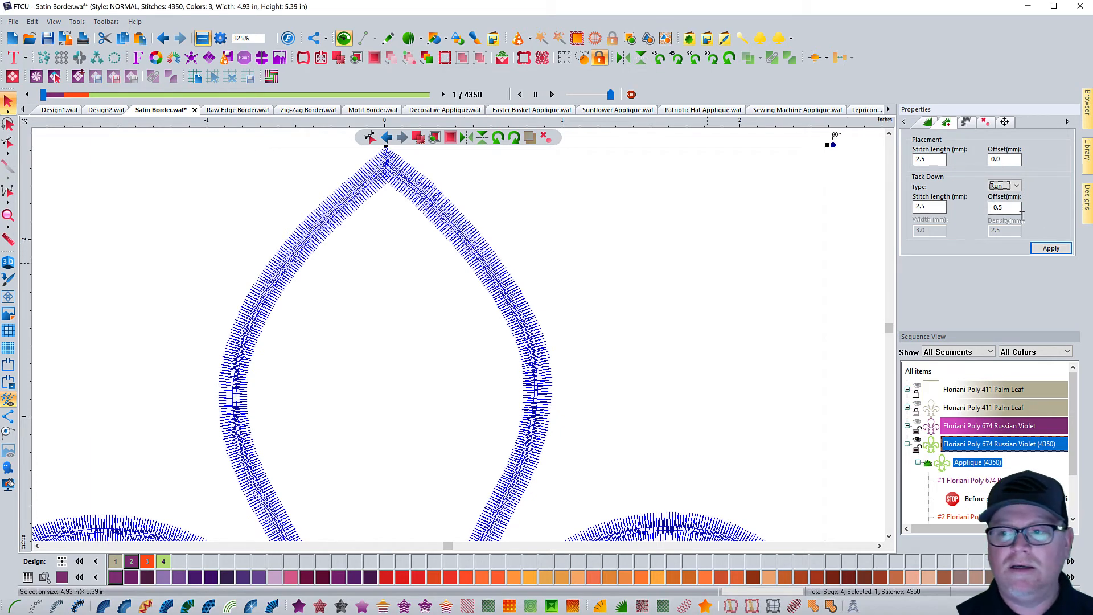
Set the run tack-down offset to -0.8 mm, apply it, and deselect the appliqué to inspect its stitch lines
{"action": "left_click_drag", "start_coordinate": [999, 207], "coordinate": [1015, 208]}
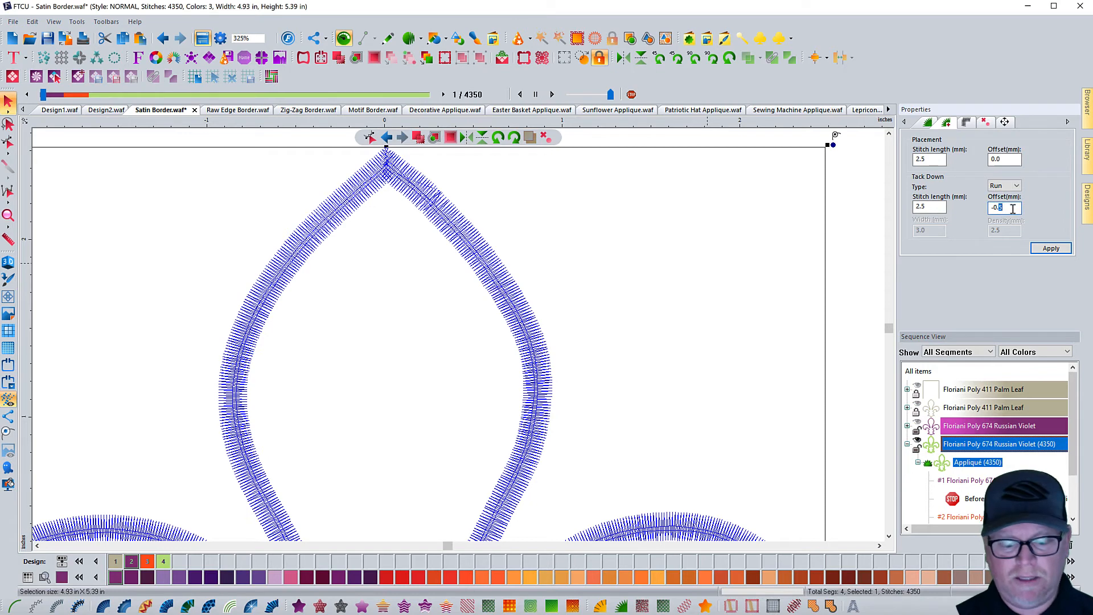
{"action": "type", "text": "8"}
{"action": "left_click", "coordinate": [1051, 248]}
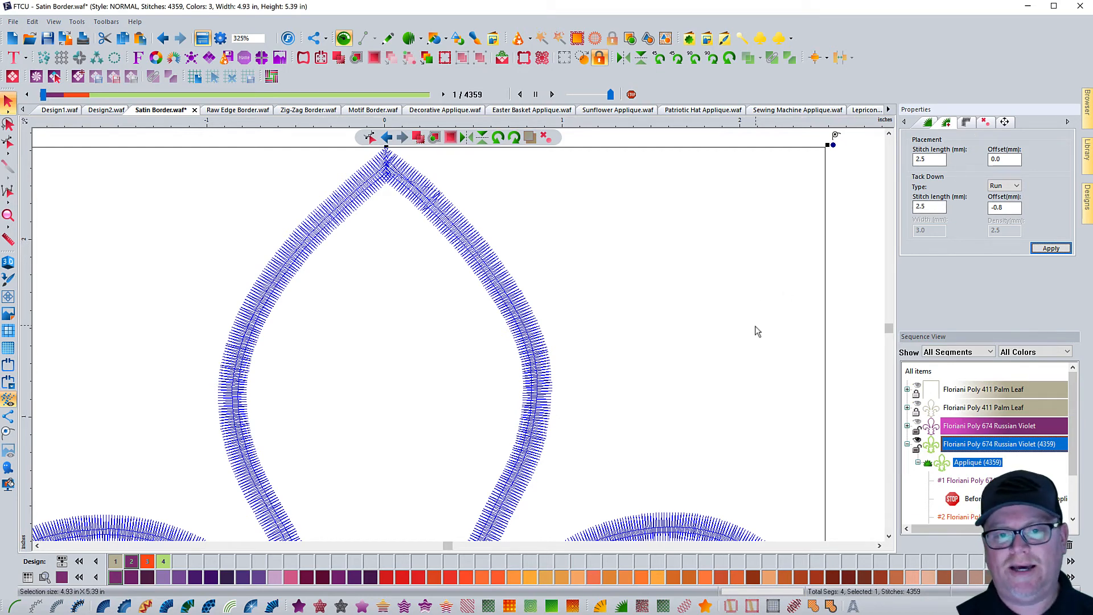
{"action": "left_click", "coordinate": [717, 314]}
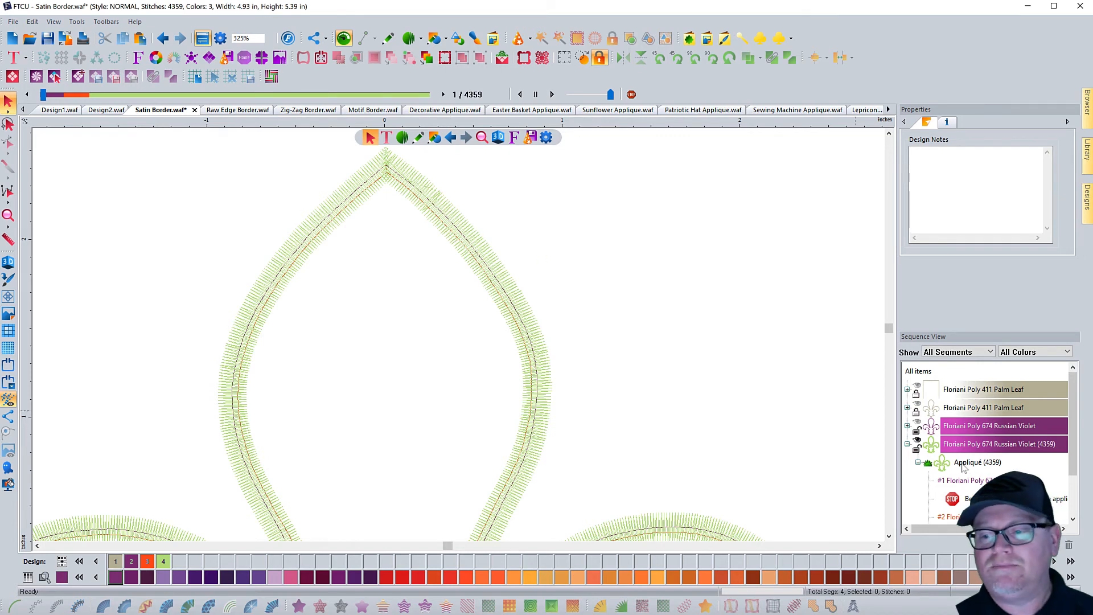
Reselect the fleur-de-lis appliqué and apply a ZigZag tack-down in place of the run
{"action": "left_click", "coordinate": [964, 465]}
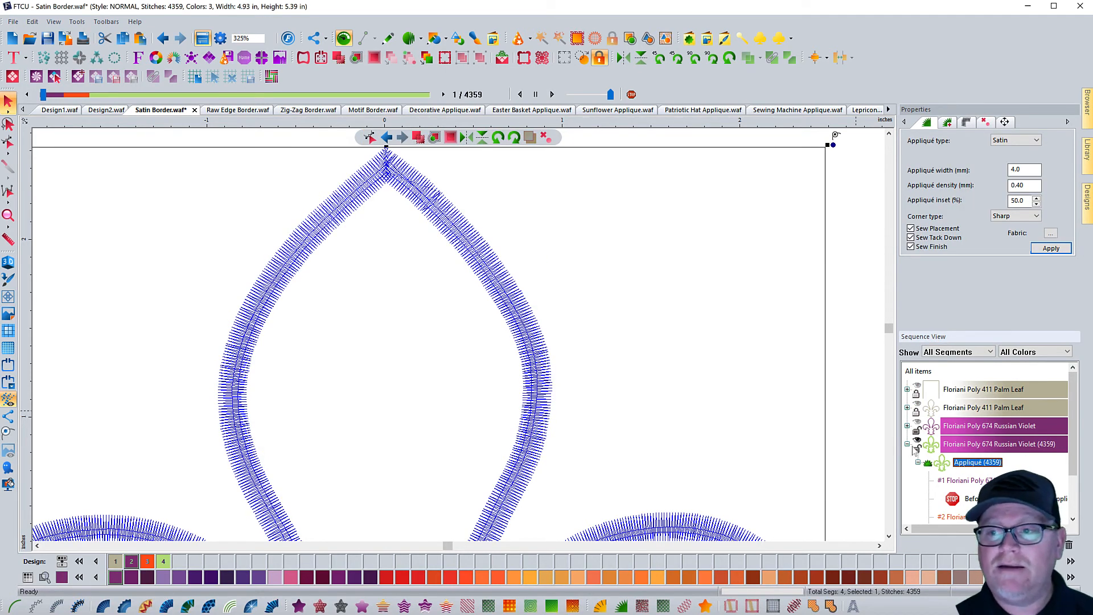
{"action": "left_click", "coordinate": [947, 122]}
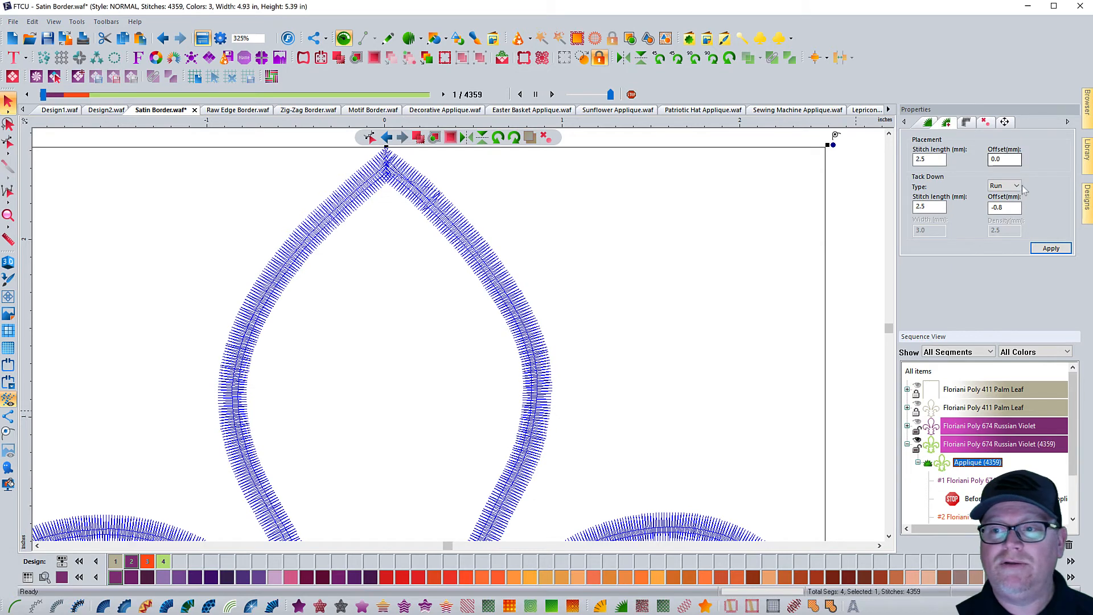
{"action": "left_click", "coordinate": [1005, 186]}
{"action": "left_click", "coordinate": [1003, 202]}
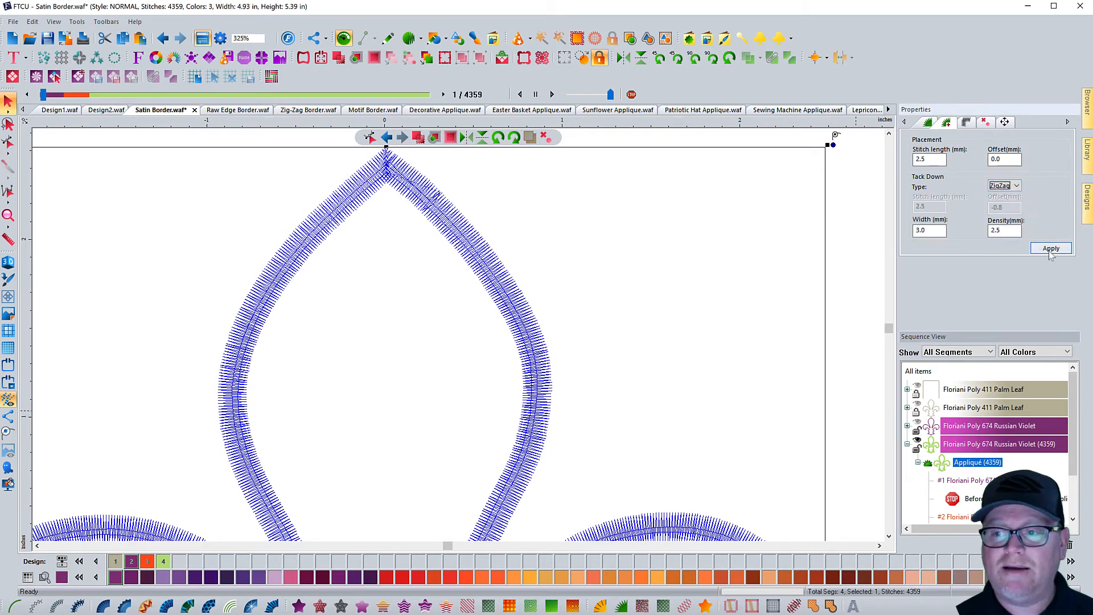
{"action": "left_click", "coordinate": [1051, 250]}
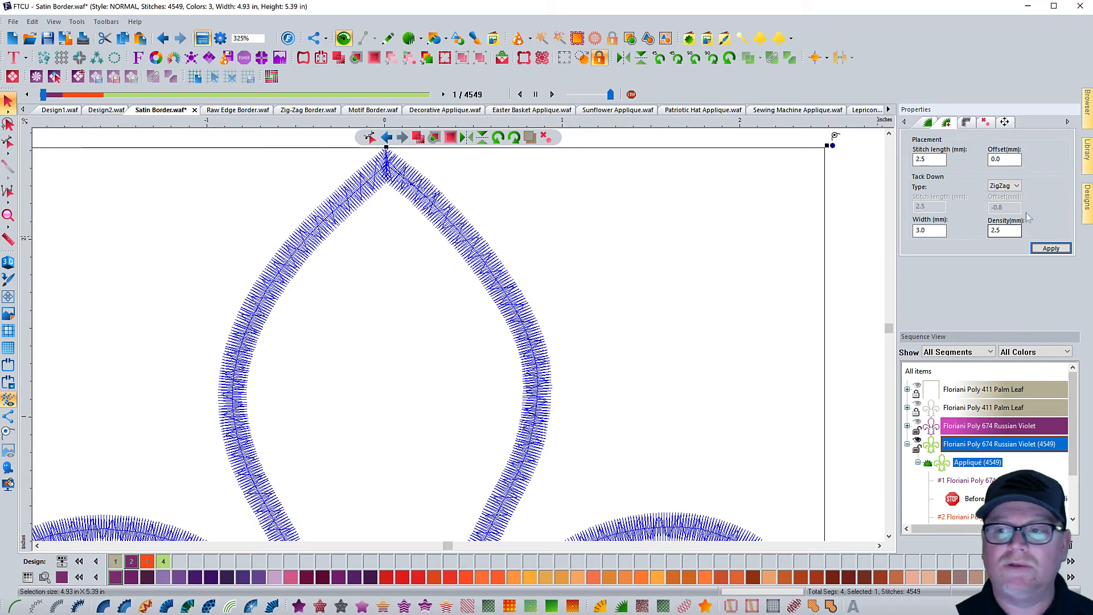
Return the tack-down type to Run, apply it, and deselect the appliqué
{"action": "left_click", "coordinate": [1016, 186]}
{"action": "left_click", "coordinate": [997, 196]}
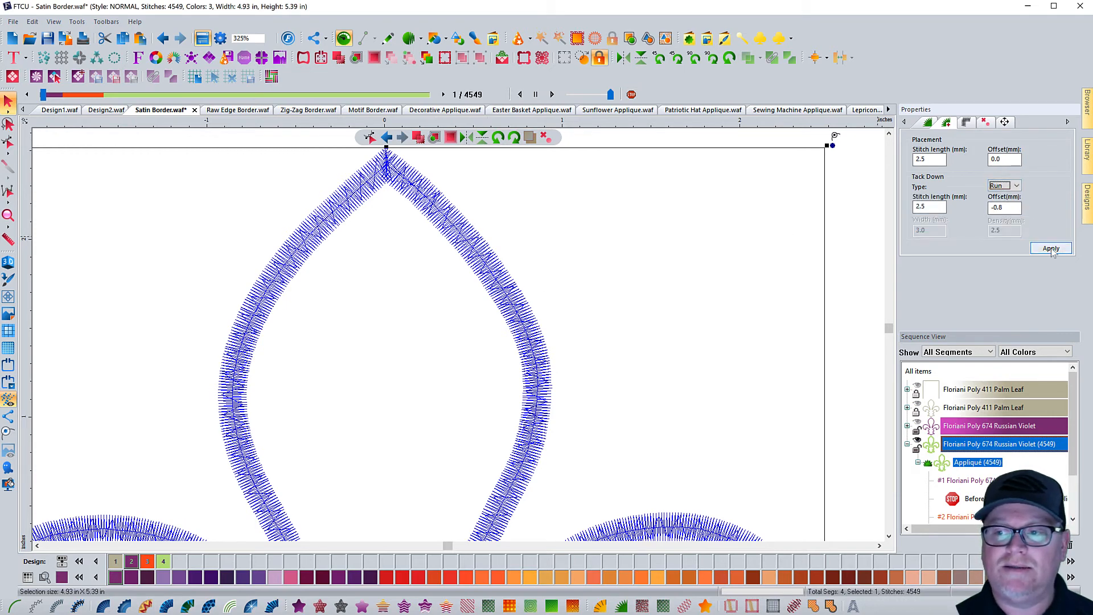
{"action": "left_click", "coordinate": [1052, 248]}
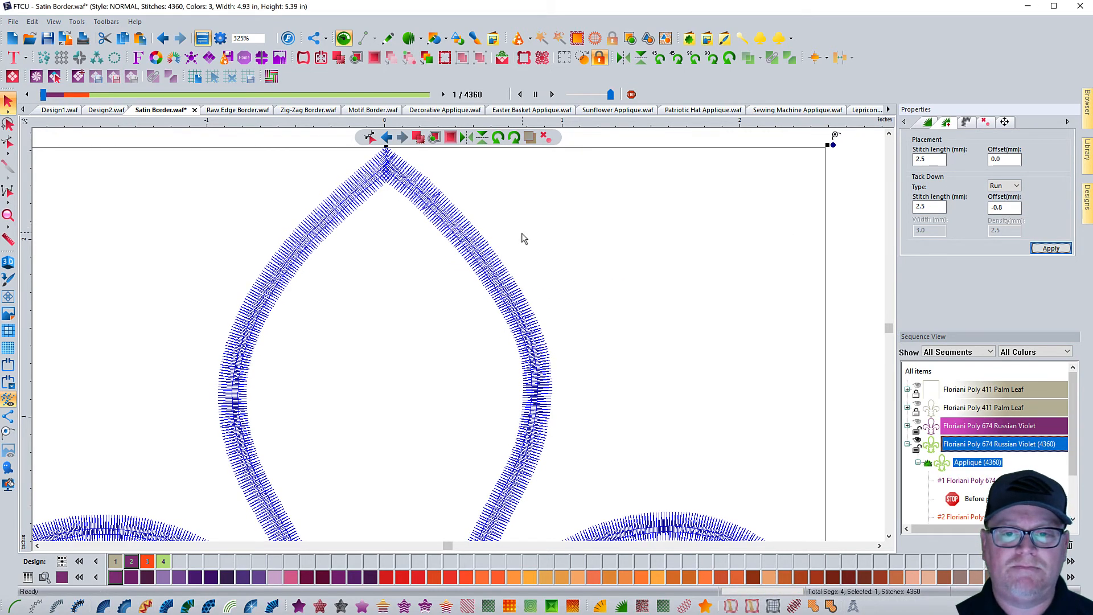
{"action": "left_click", "coordinate": [544, 261]}
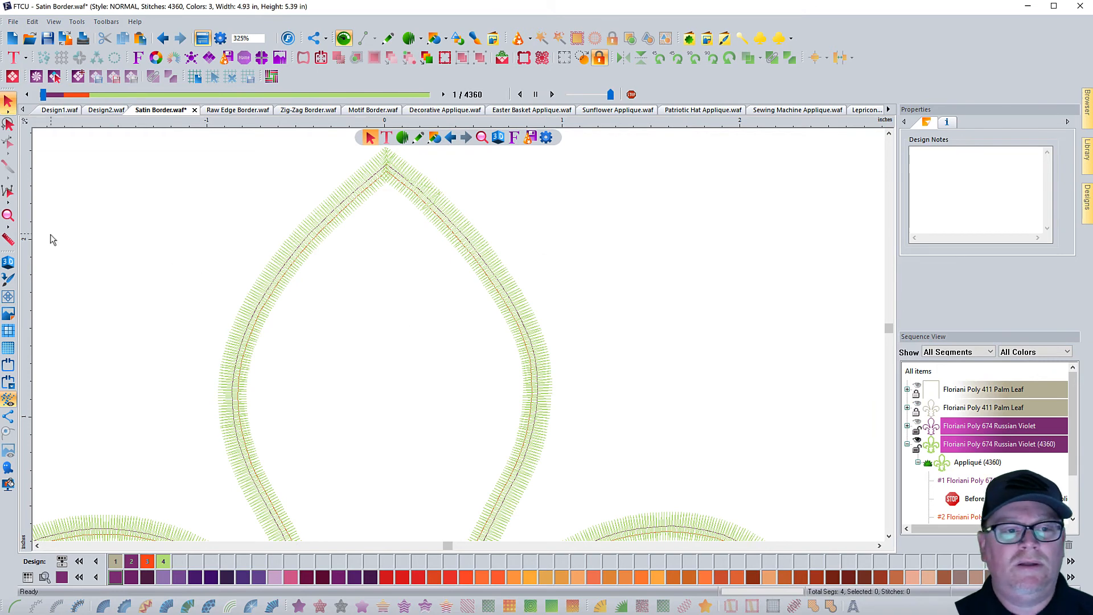
Select the whole fleur-de-lis appliqué and undo the last four applied tack-down changes
{"action": "left_click", "coordinate": [8, 215]}
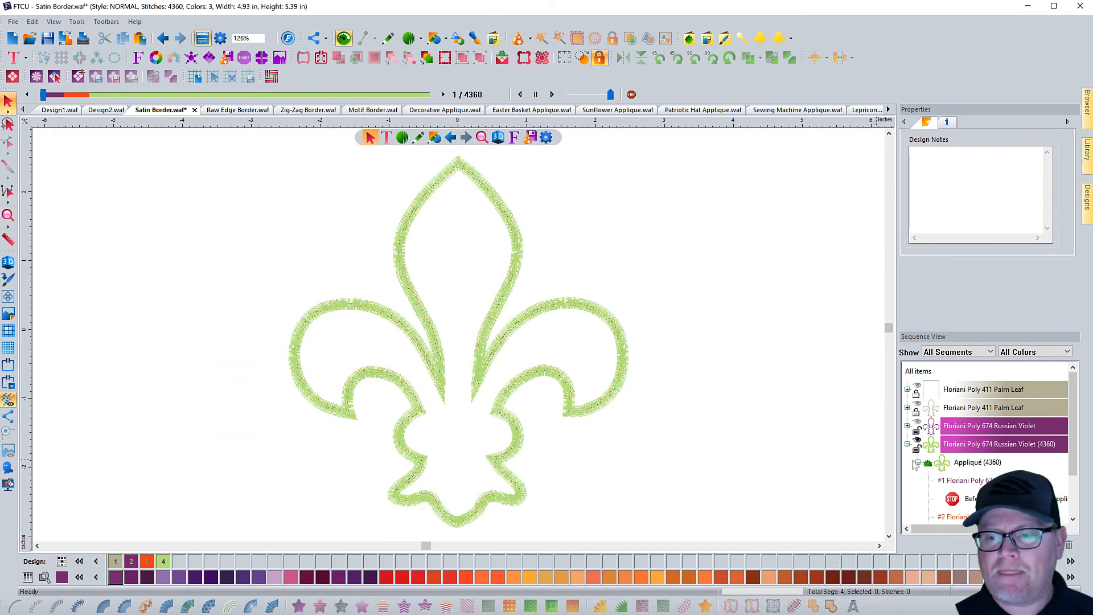
{"action": "left_click", "coordinate": [909, 448]}
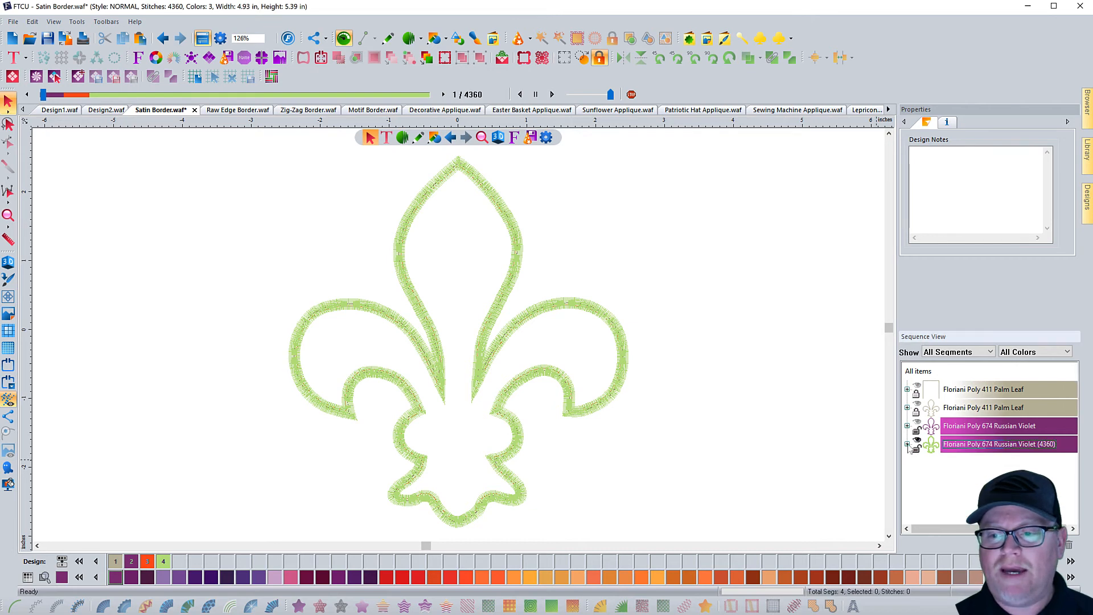
{"action": "left_click", "coordinate": [938, 447]}
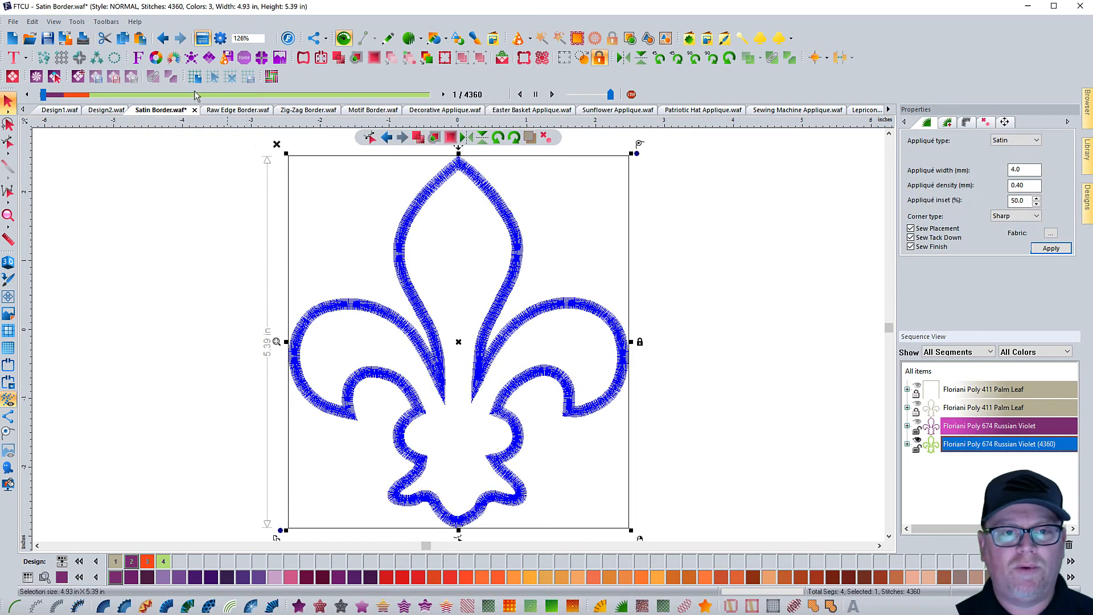
{"action": "left_click", "coordinate": [162, 39]}
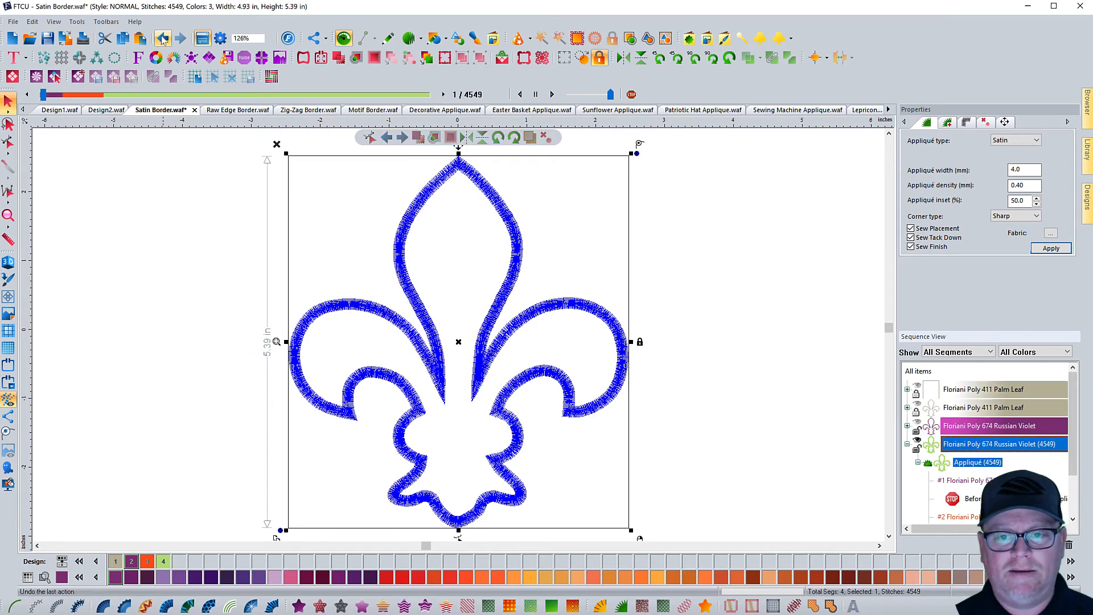
{"action": "left_click", "coordinate": [162, 38]}
{"action": "left_click", "coordinate": [162, 38]}
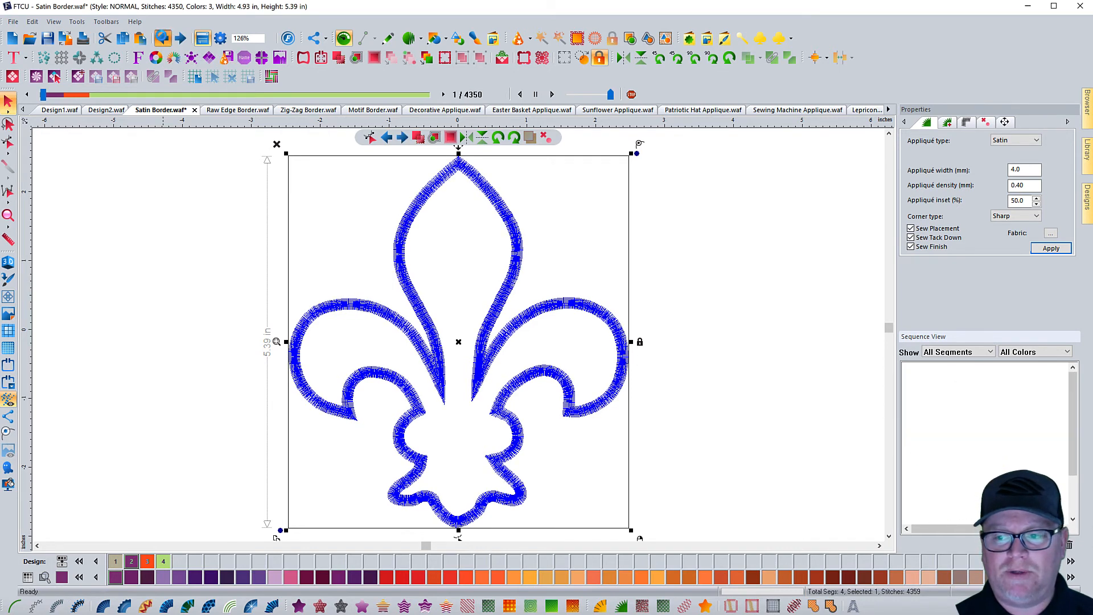
{"action": "left_click", "coordinate": [163, 38]}
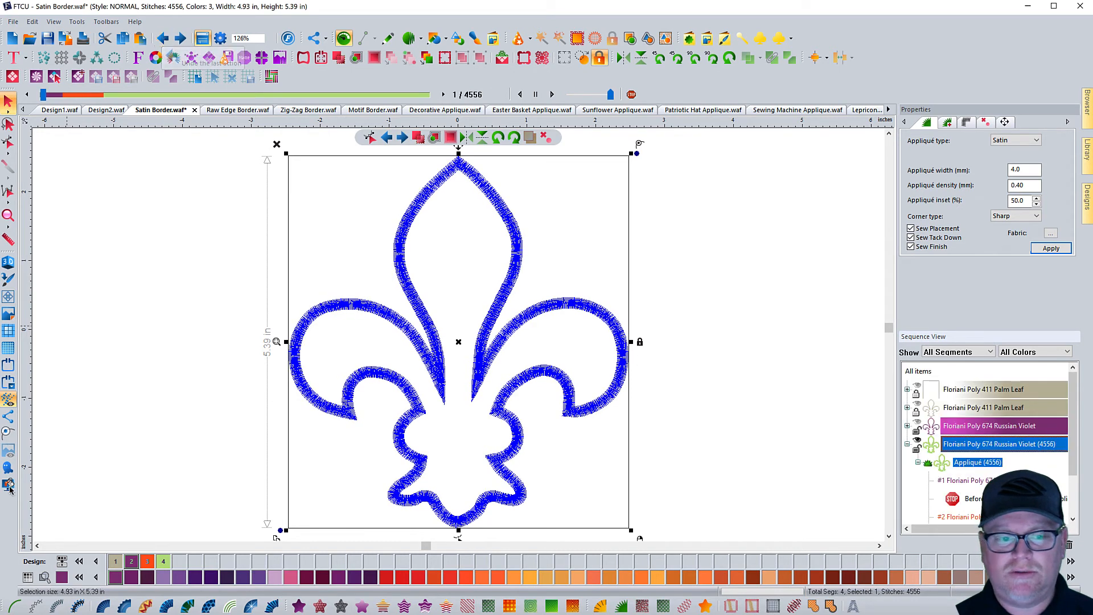
Convert the fleur-de-lis appliqué to a single run outline, then deselect and reselect it
{"action": "left_click", "coordinate": [13, 606]}
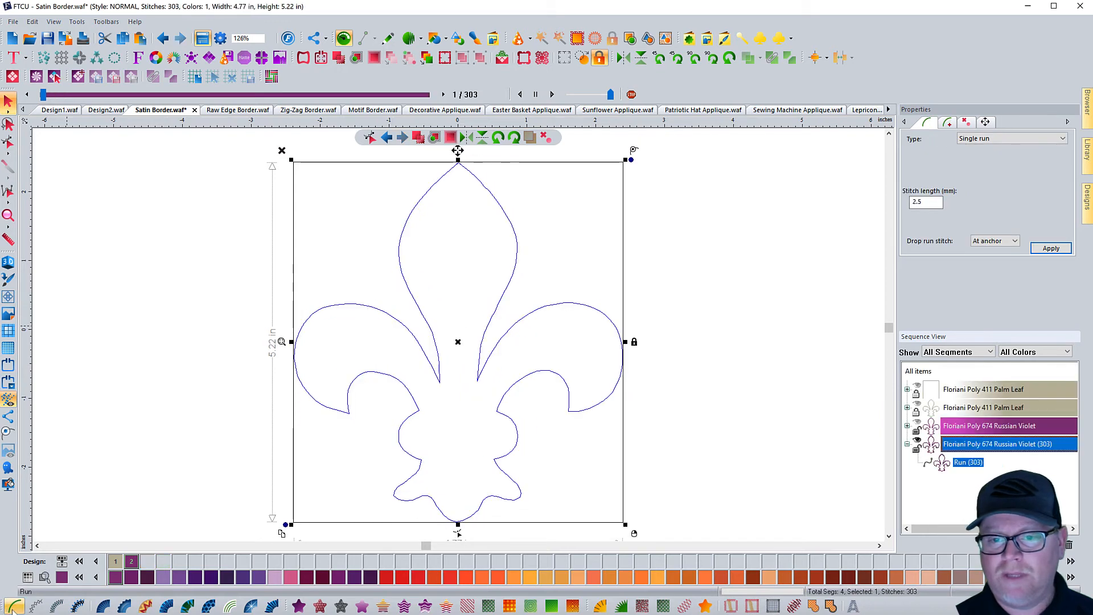
{"action": "left_click", "coordinate": [126, 403]}
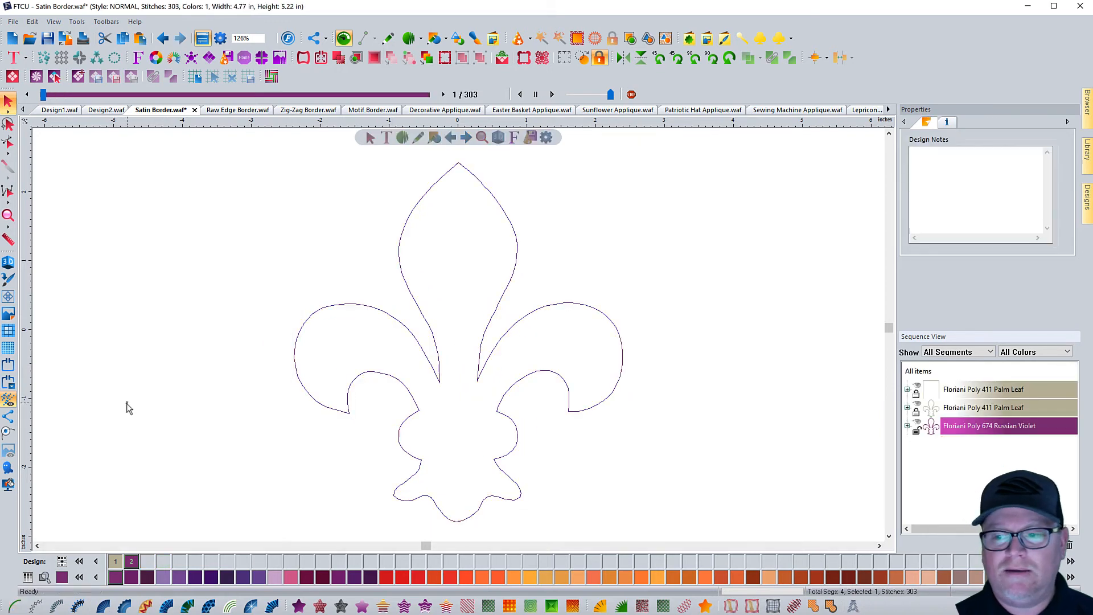
{"action": "left_click", "coordinate": [519, 435]}
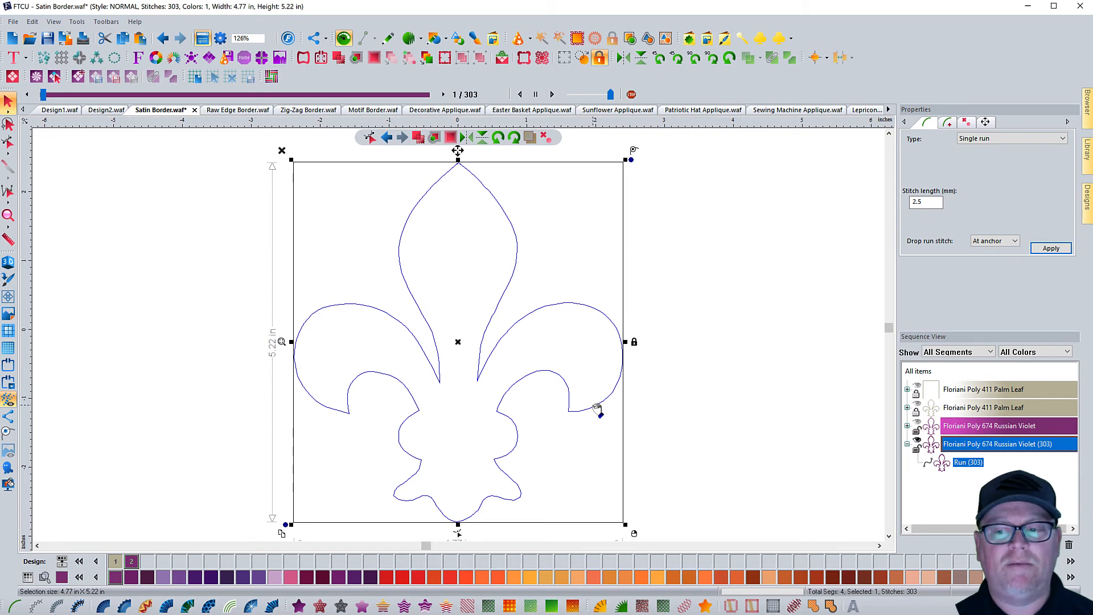
Deselect the run outline, show the background fabric layer, and turn on the 3D stitch view
{"action": "left_click", "coordinate": [729, 436]}
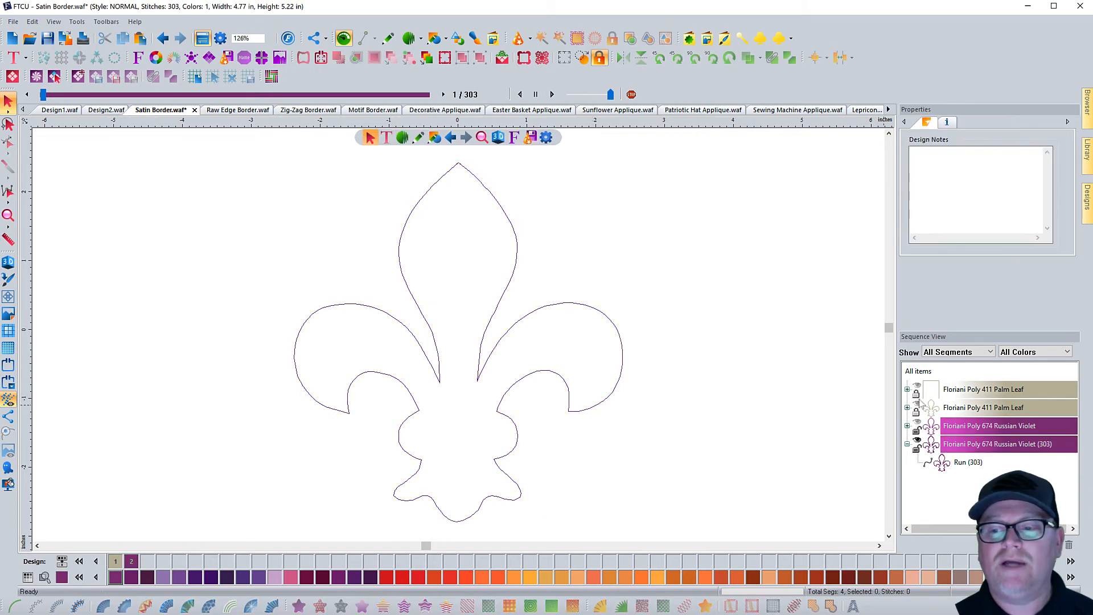
{"action": "left_click", "coordinate": [917, 387]}
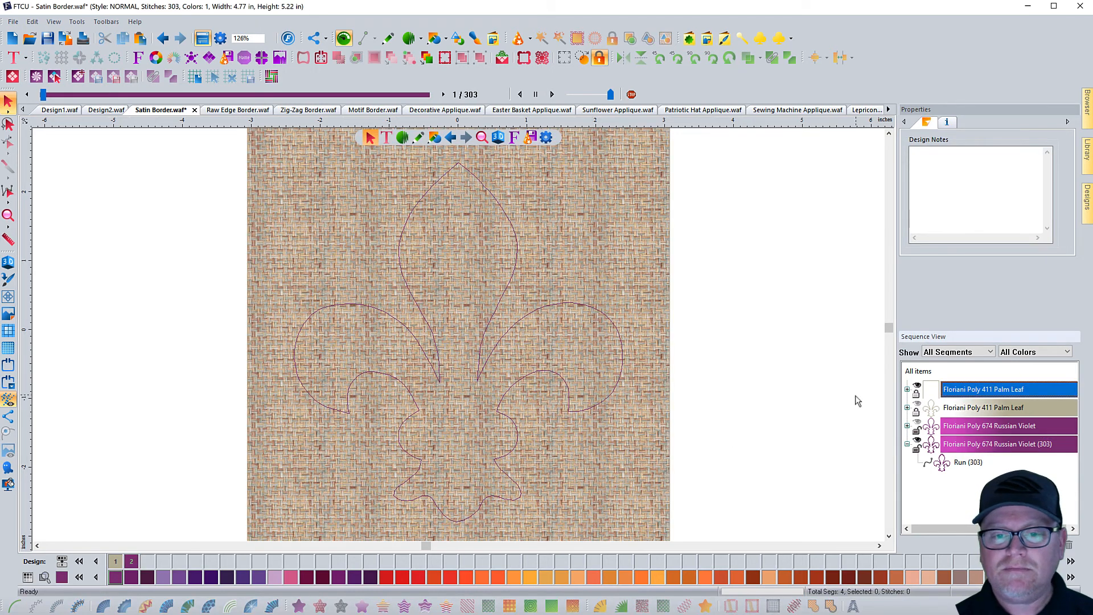
{"action": "left_click", "coordinate": [8, 263]}
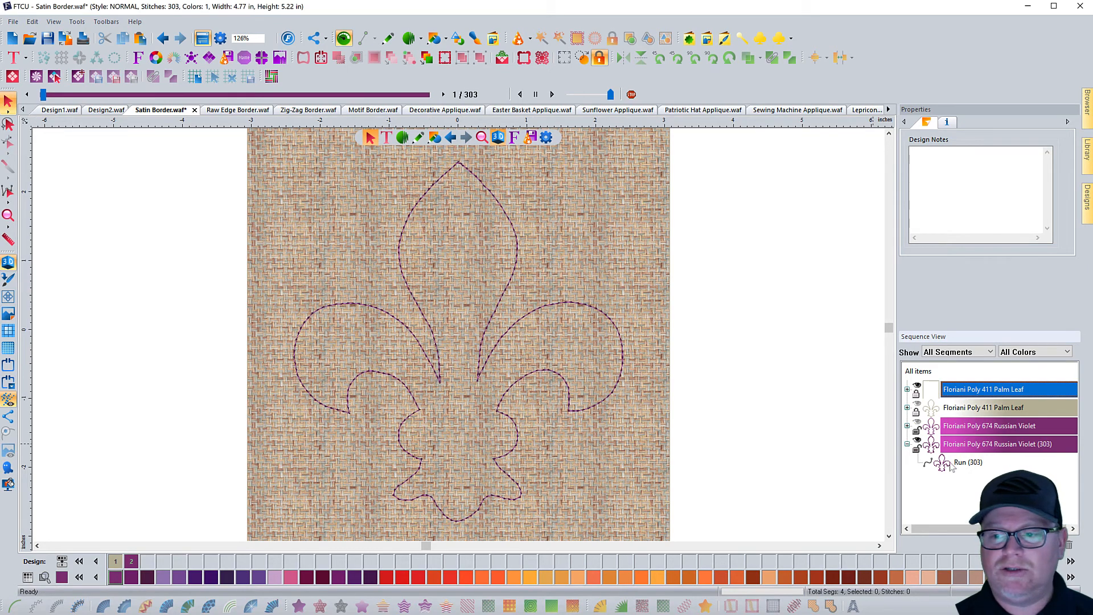
Duplicate the fleur-de-lis run outline in place and recolour the copy to Floriani Poly 411 Palm Leaf
{"action": "left_click", "coordinate": [968, 462]}
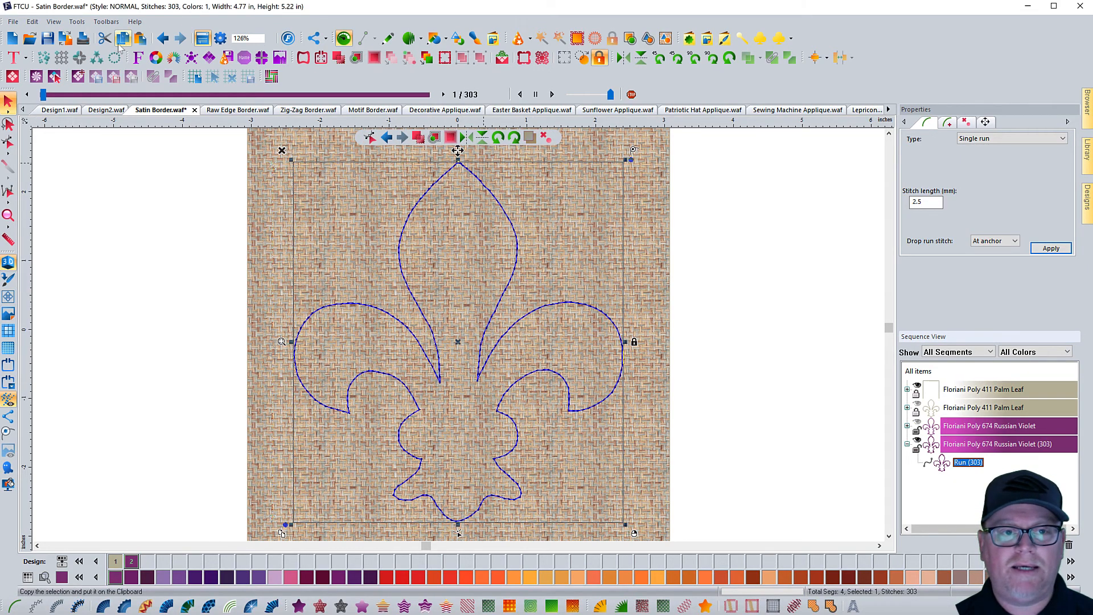
{"action": "left_click", "coordinate": [141, 40]}
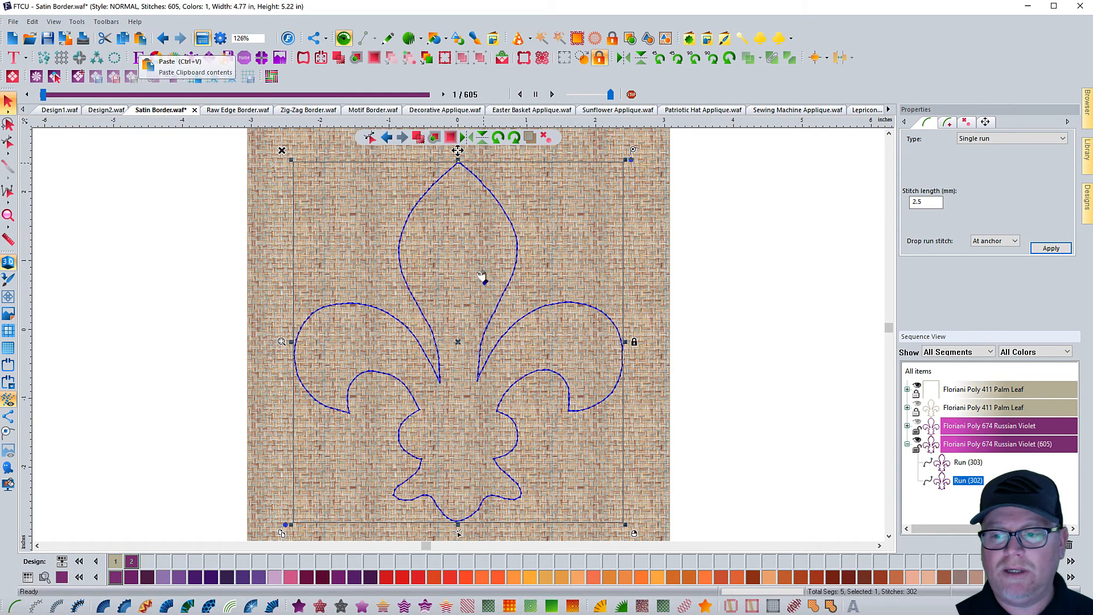
{"action": "left_click", "coordinate": [949, 468]}
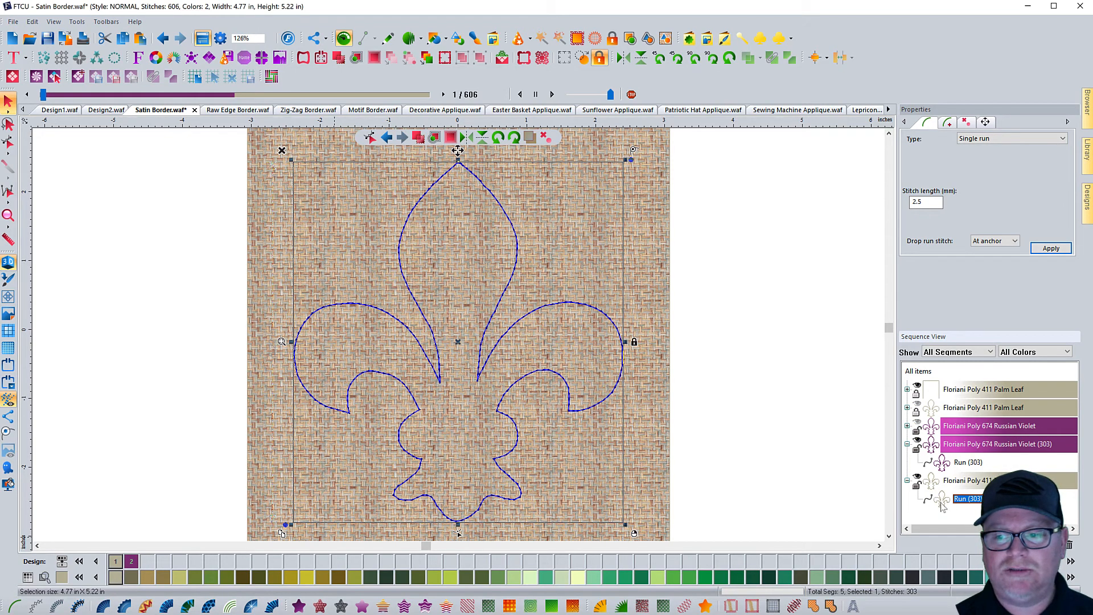
Set the Palm Leaf run outline's type to Double run and apply it
{"action": "left_click", "coordinate": [1014, 143]}
{"action": "left_click", "coordinate": [996, 158]}
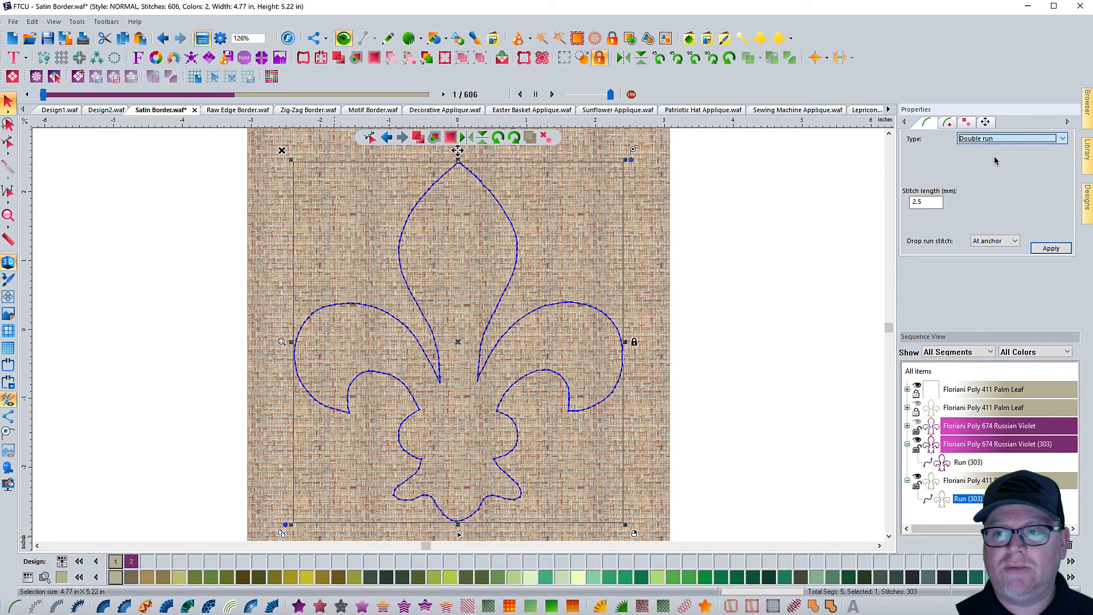
{"action": "left_click", "coordinate": [1052, 251]}
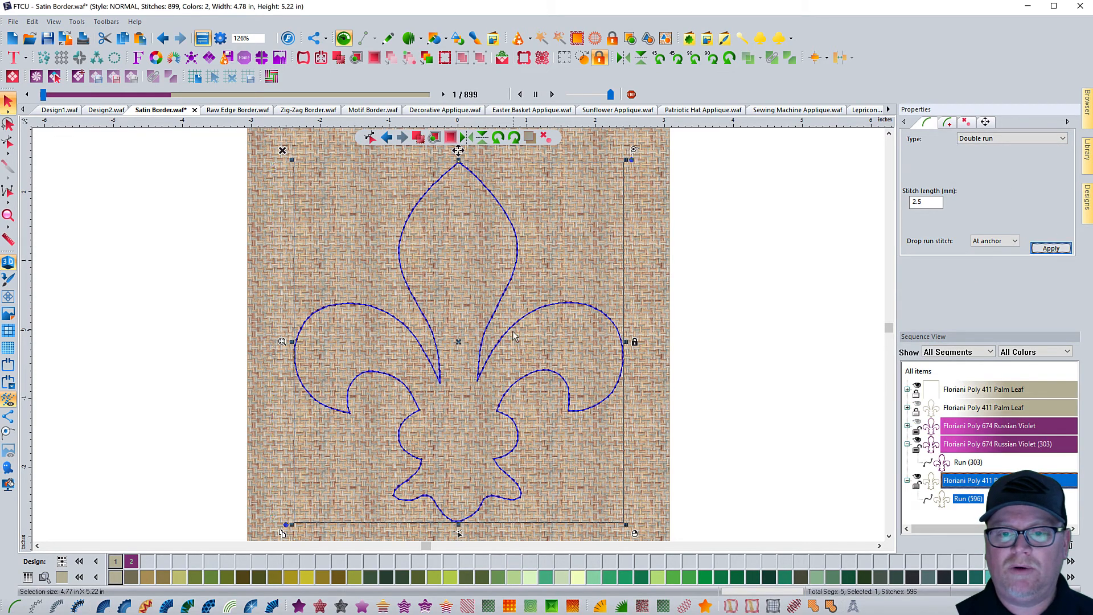
Duplicate the Palm Leaf double run in place and recolour the copy to Floriani Poly 674 Russian Violet
{"action": "left_click", "coordinate": [936, 501]}
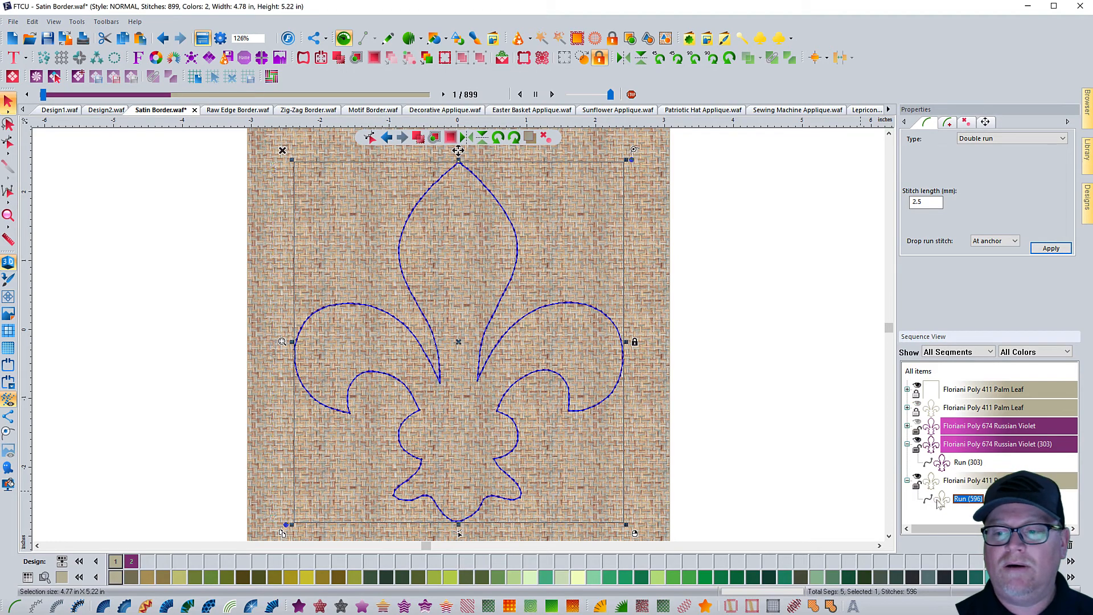
{"action": "left_click", "coordinate": [140, 39]}
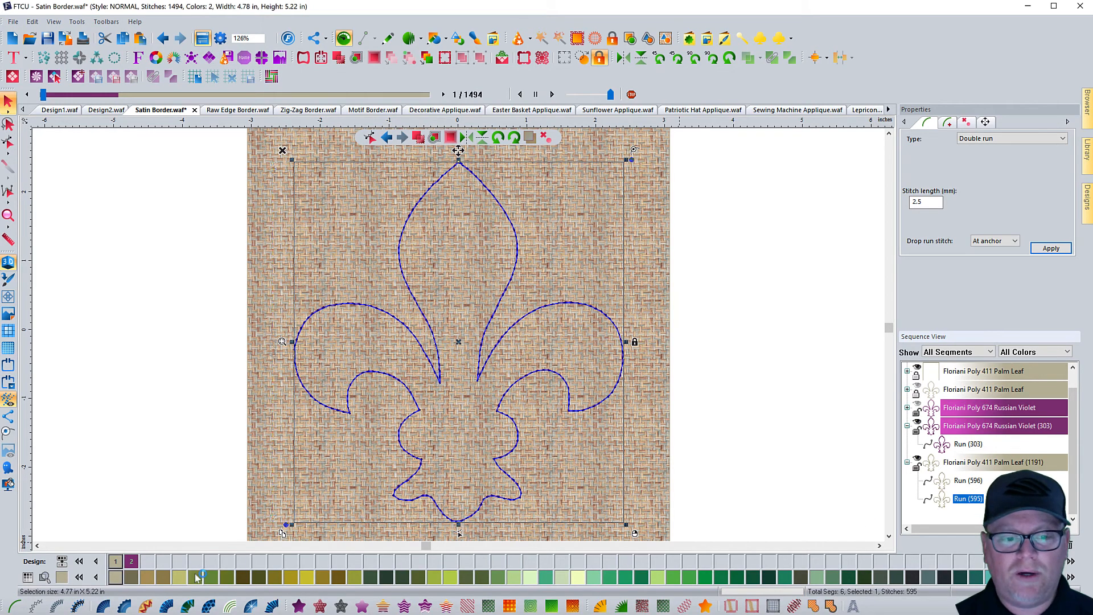
{"action": "left_click", "coordinate": [136, 563]}
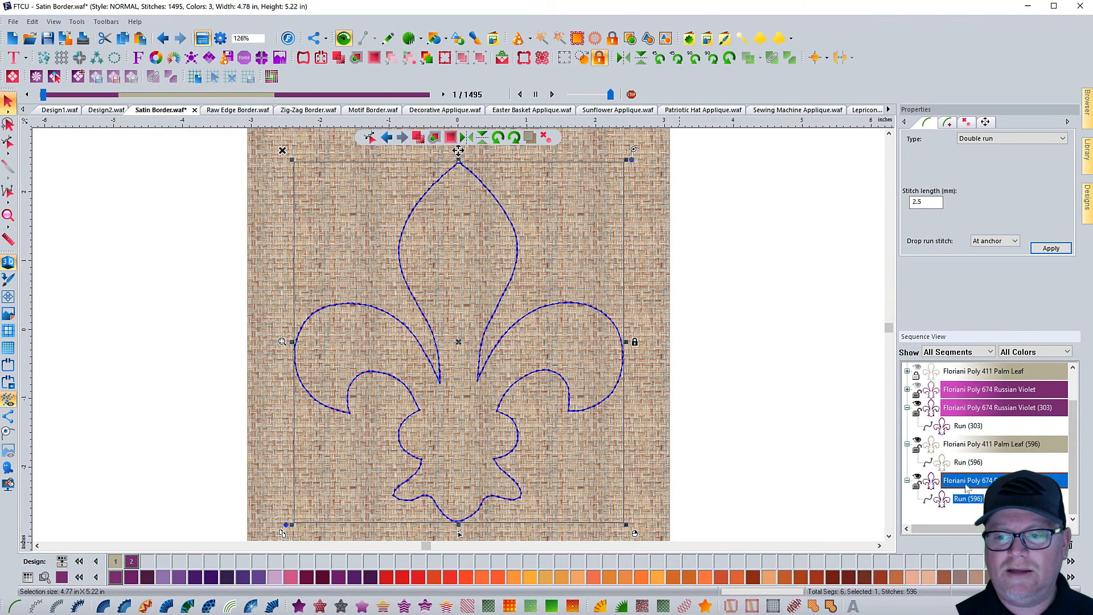
Convert the last Russian Violet outline to a Steil stitch 4 mm wide, apply it, and deselect it
{"action": "left_click", "coordinate": [965, 463]}
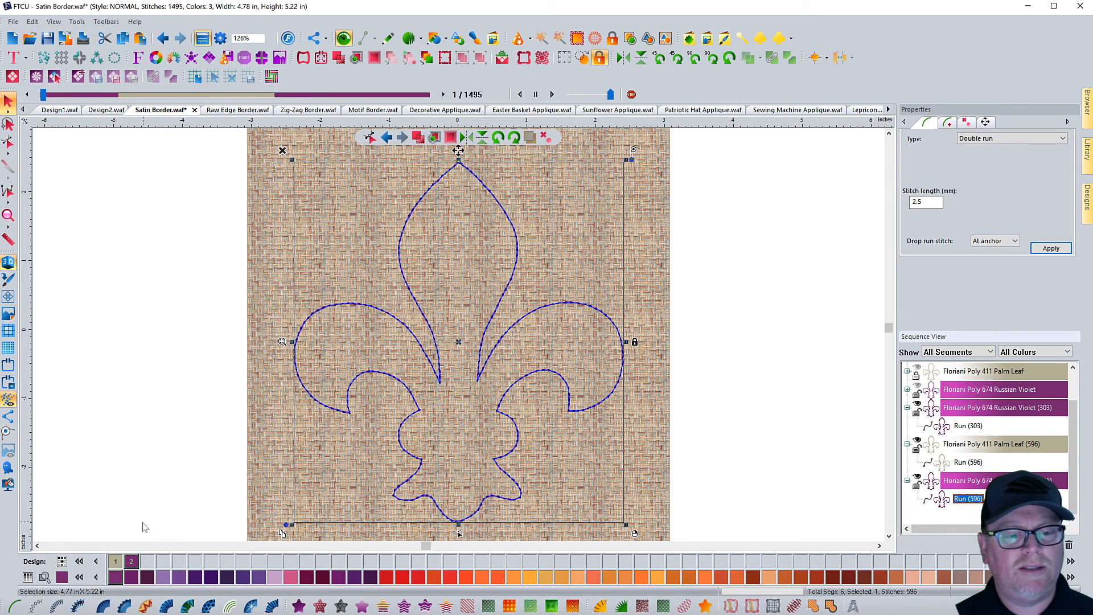
{"action": "left_click", "coordinate": [56, 608]}
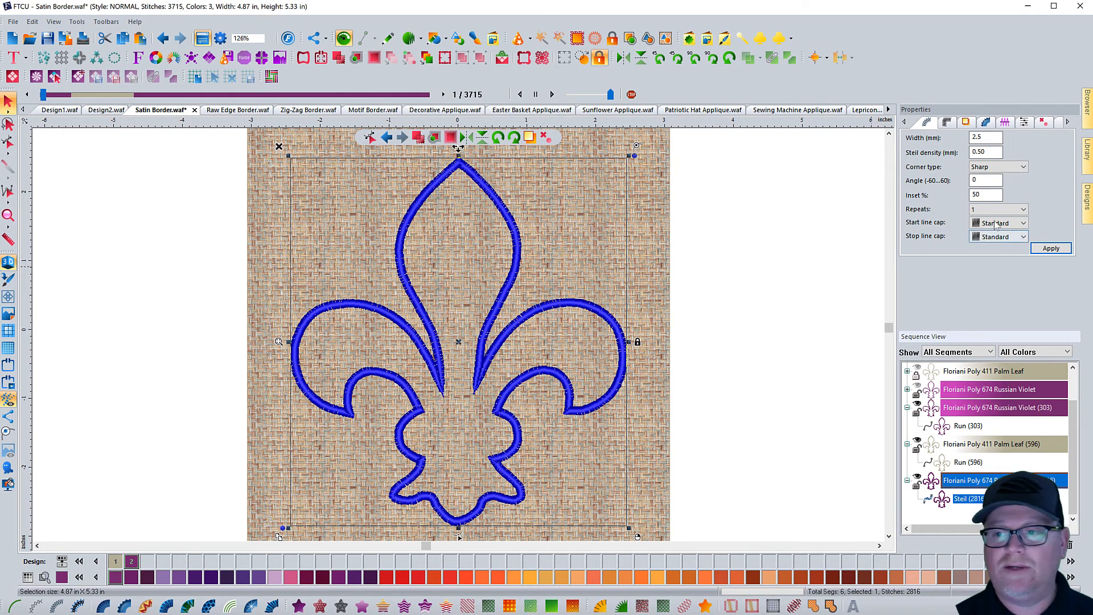
{"action": "double_click", "coordinate": [980, 138]}
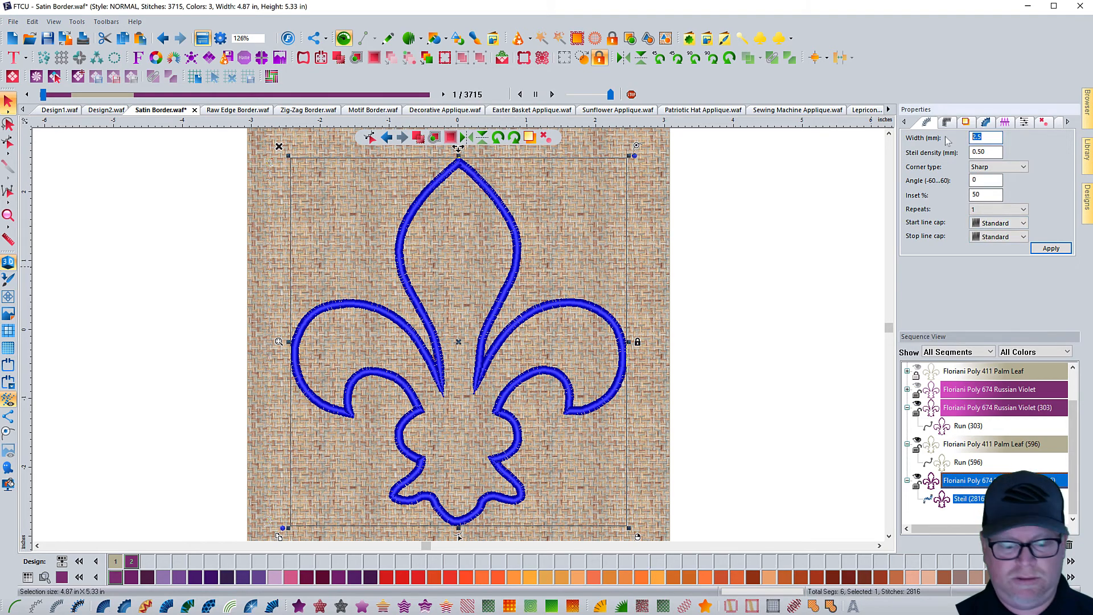
{"action": "type", "text": "4"}
{"action": "left_click", "coordinate": [1048, 249]}
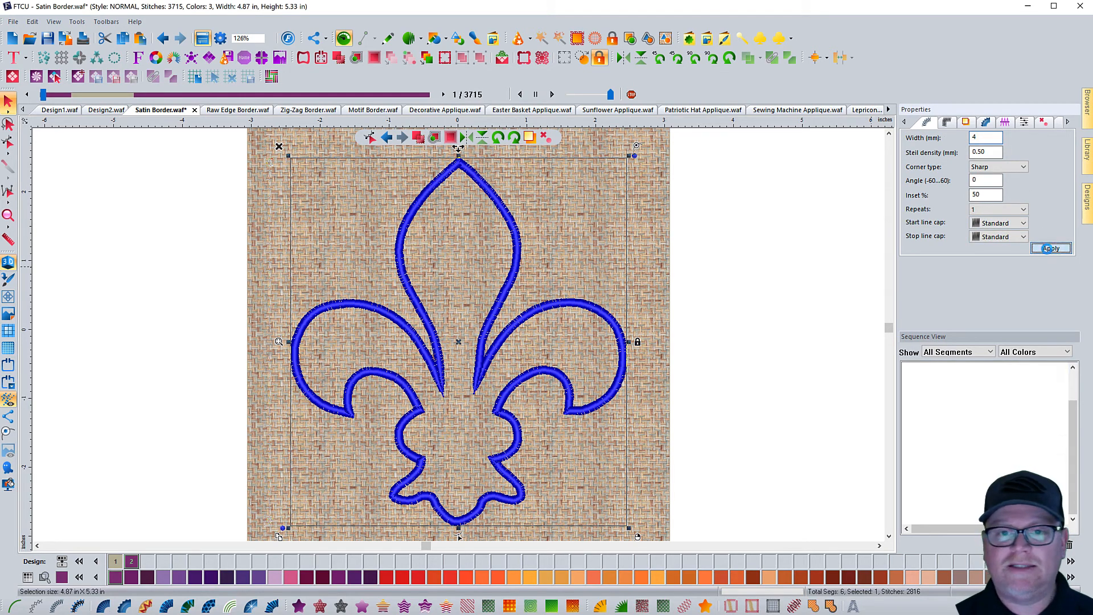
{"action": "left_click", "coordinate": [758, 272]}
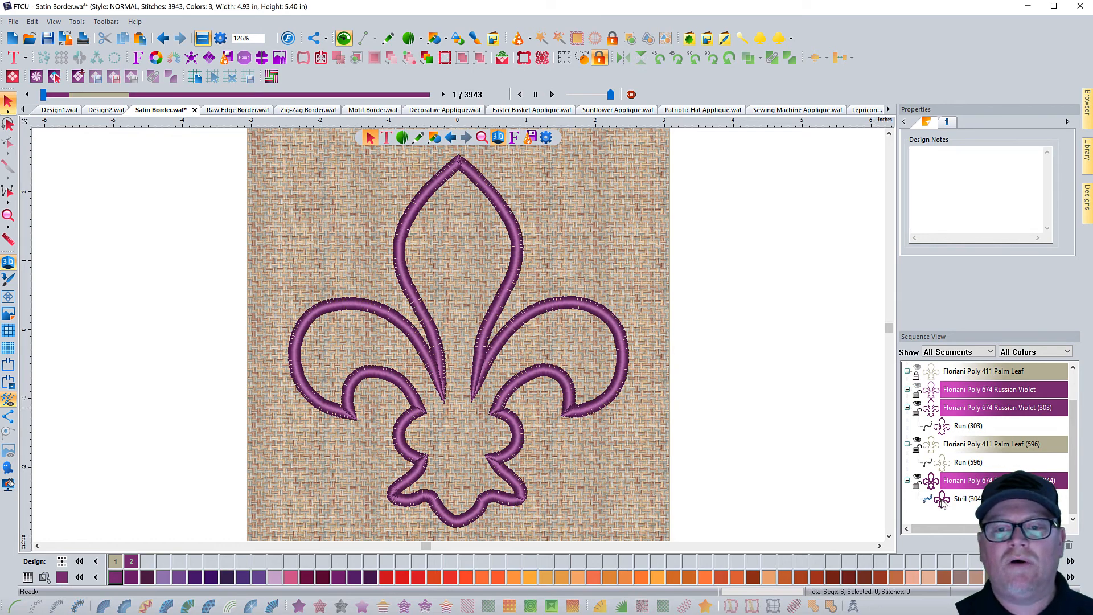
Review the placement run and the double-run tack-down one after the other, then clear the selection
{"action": "left_click", "coordinate": [946, 429]}
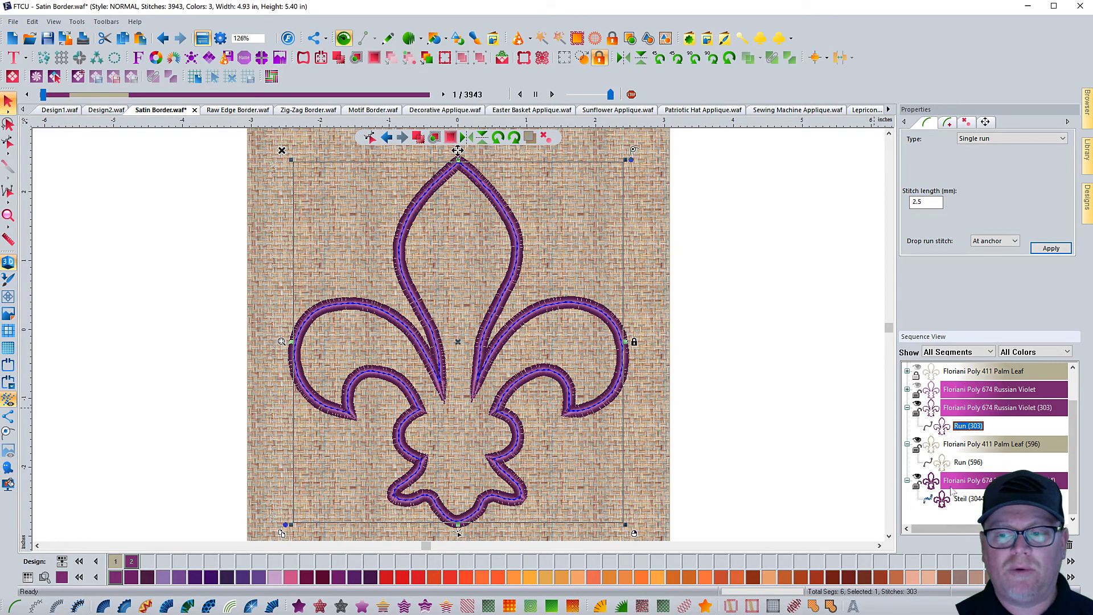
{"action": "left_click", "coordinate": [944, 463]}
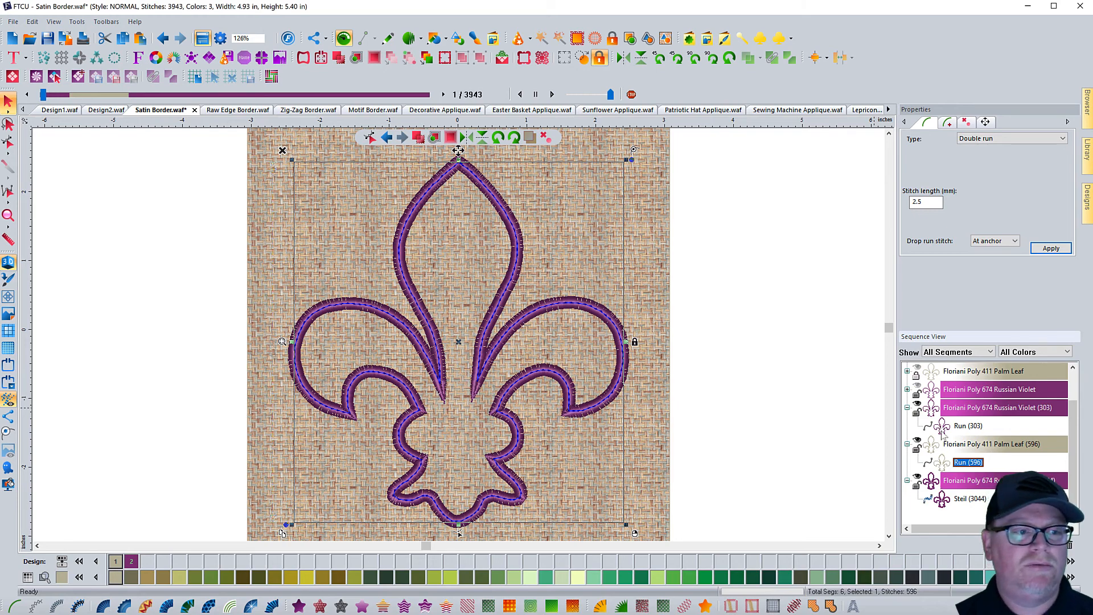
{"action": "left_click", "coordinate": [796, 410]}
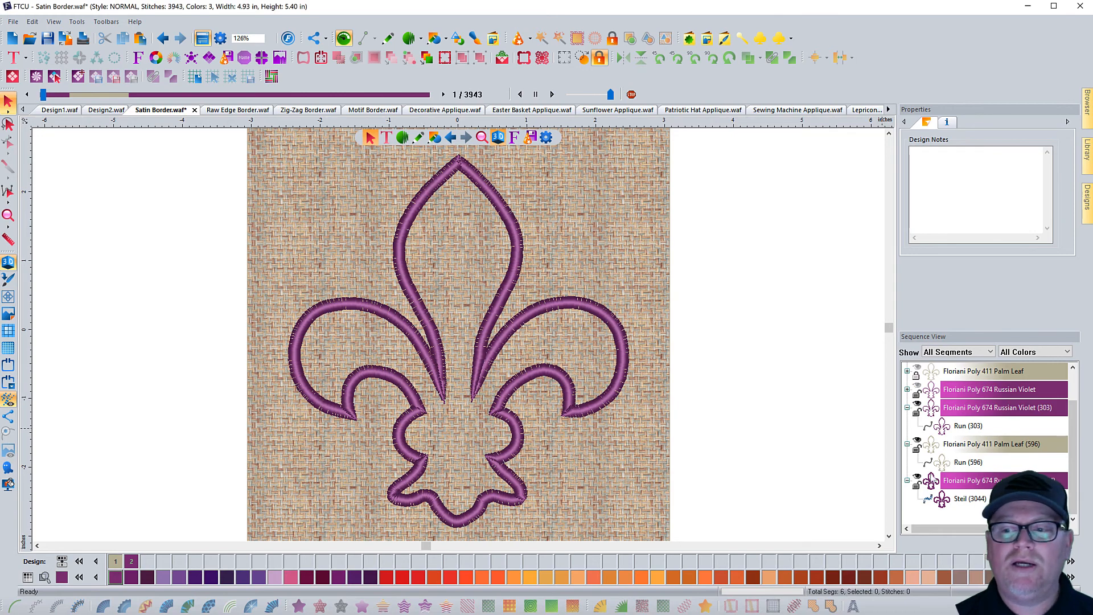
Hide the finished Steil border layer and check the tack-down and placement runs beneath it
{"action": "left_click", "coordinate": [932, 483]}
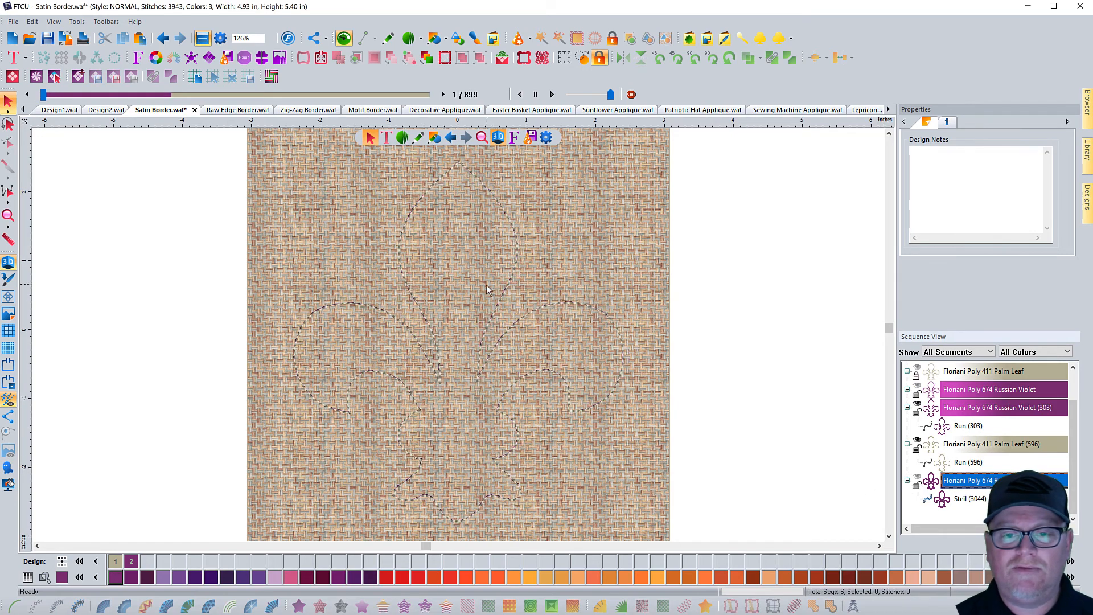
{"action": "left_click", "coordinate": [940, 464]}
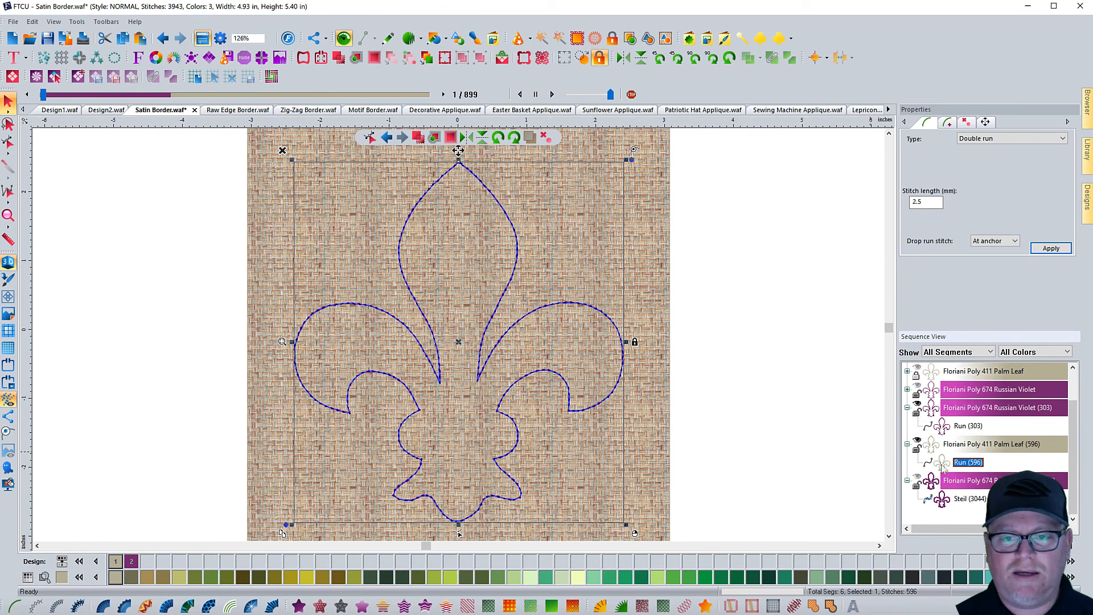
{"action": "left_click", "coordinate": [946, 428]}
Convert the Palm Leaf double-run tack-down to a Steil stitch with a density of 2 mm and apply it
{"action": "left_click", "coordinate": [944, 463]}
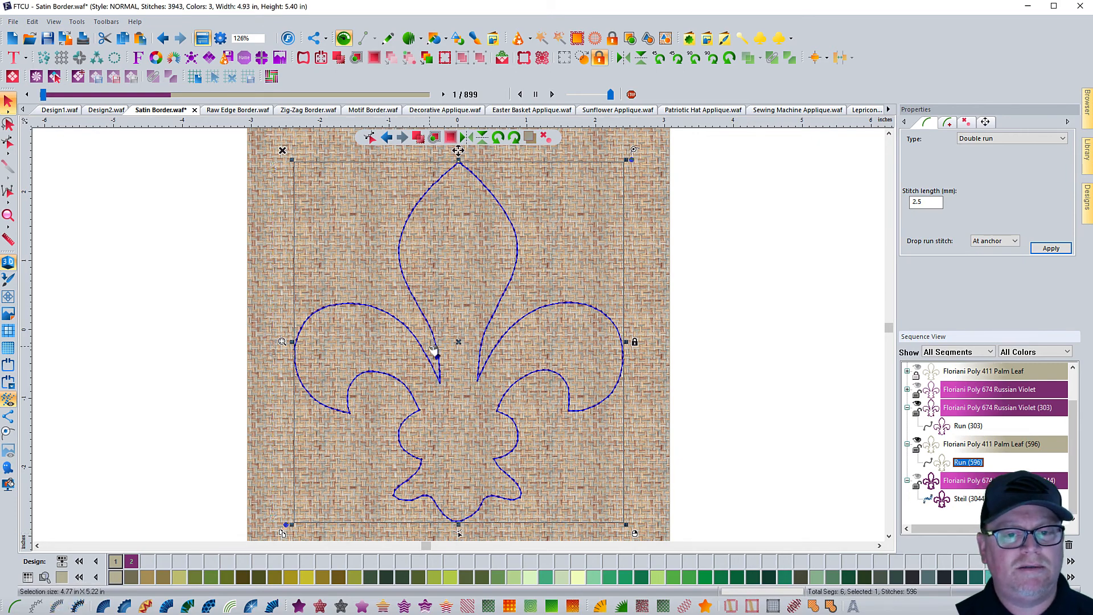
{"action": "left_click", "coordinate": [56, 606]}
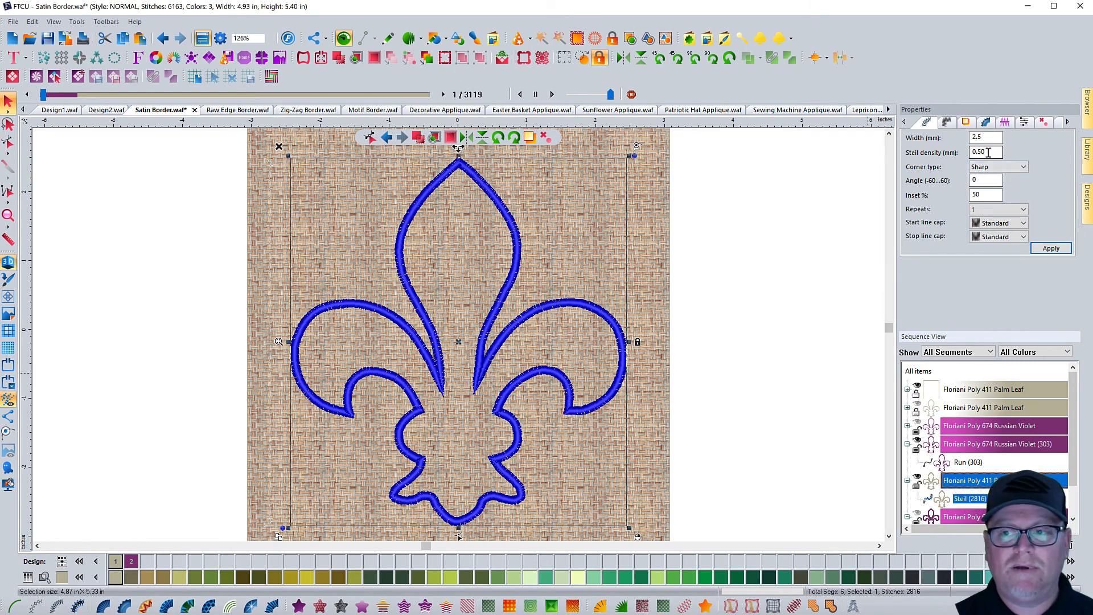
{"action": "left_click_drag", "start_coordinate": [994, 153], "coordinate": [954, 153]}
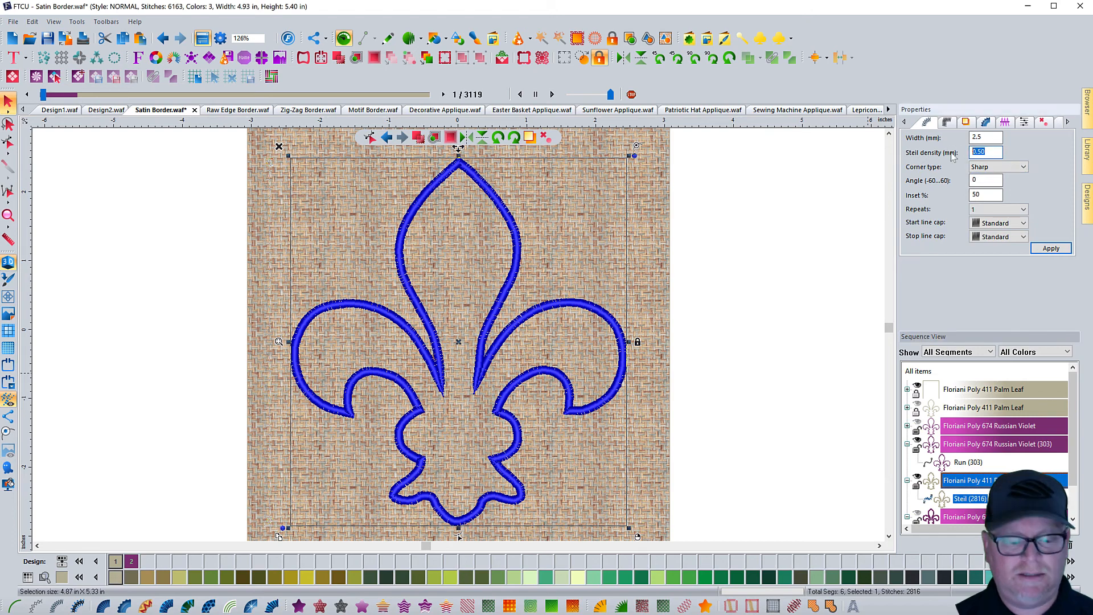
{"action": "type", "text": "2"}
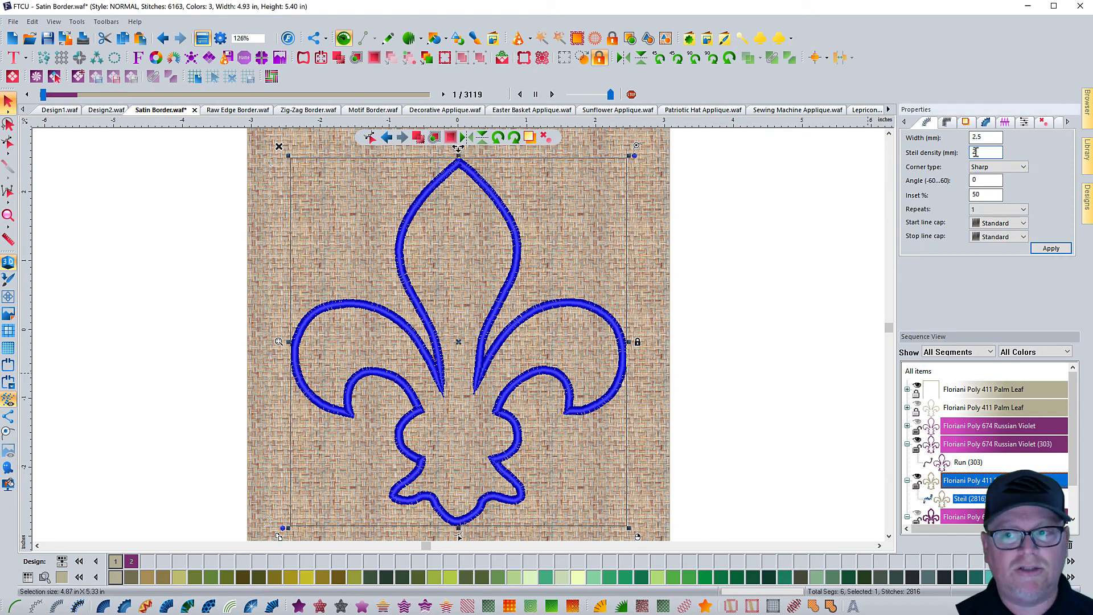
{"action": "left_click", "coordinate": [1050, 249]}
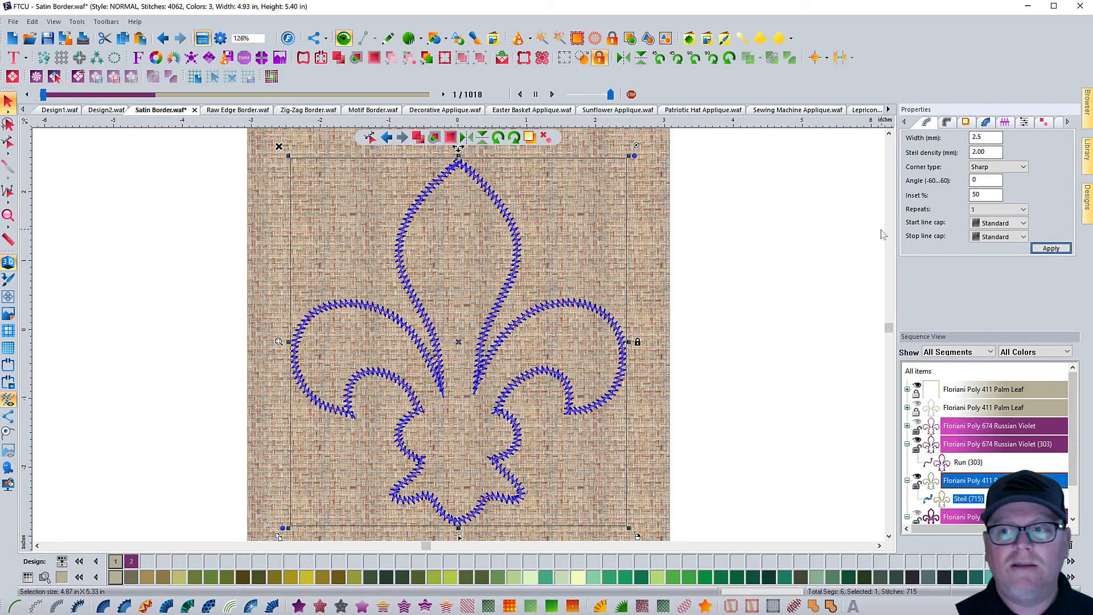
Set the Palm Leaf Steil tack-down's connection end to Zig-Zag, apply it, and deselect the outline
{"action": "left_click", "coordinate": [1068, 122]}
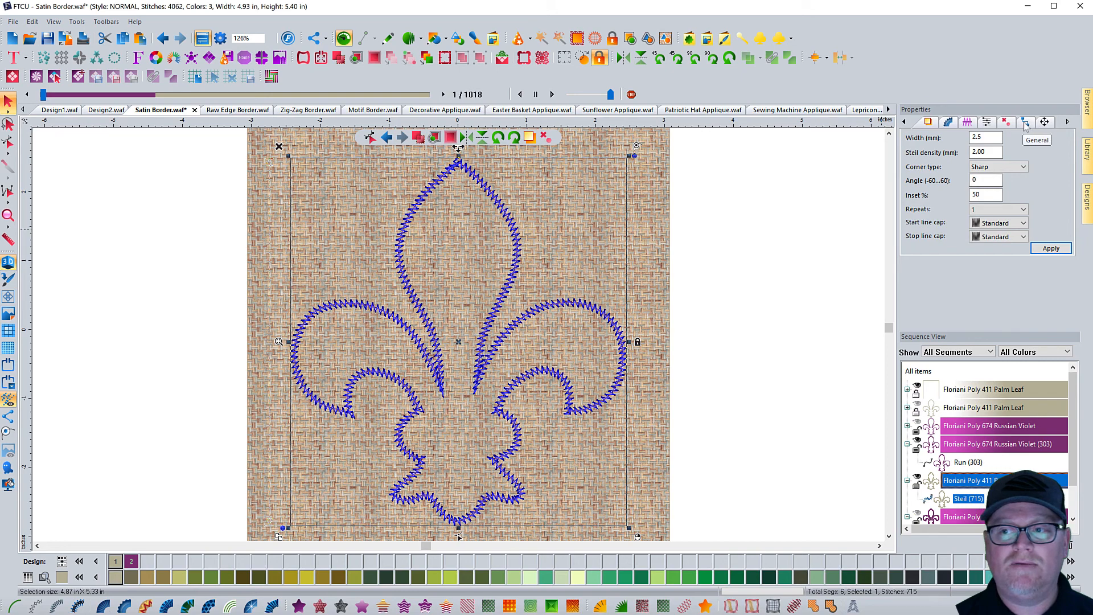
{"action": "left_click", "coordinate": [1026, 124]}
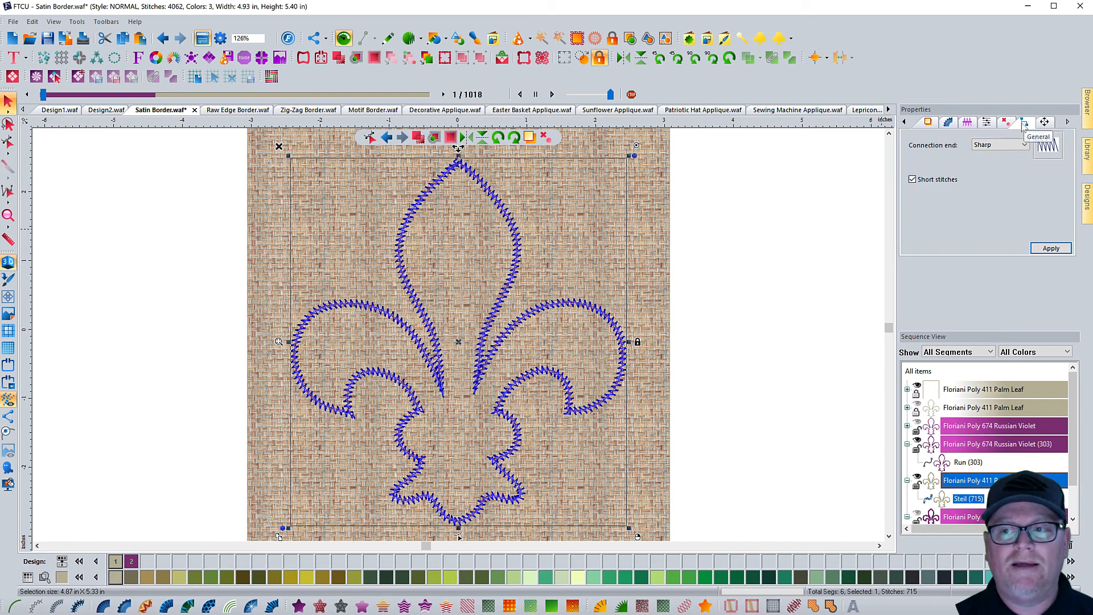
{"action": "left_click", "coordinate": [1004, 145]}
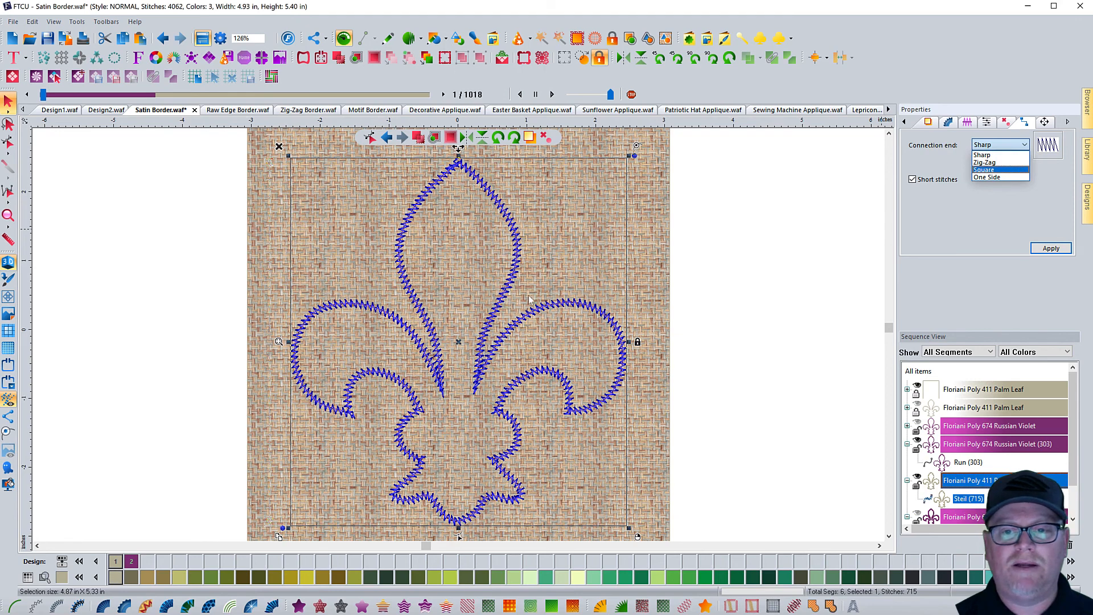
{"action": "left_click", "coordinate": [993, 163]}
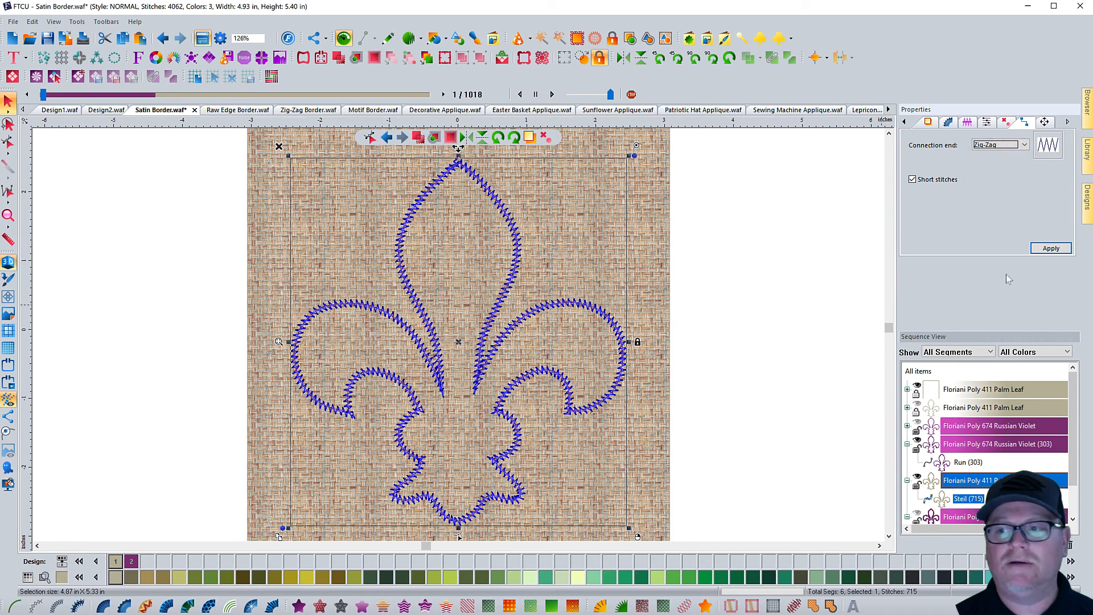
{"action": "left_click", "coordinate": [1052, 248]}
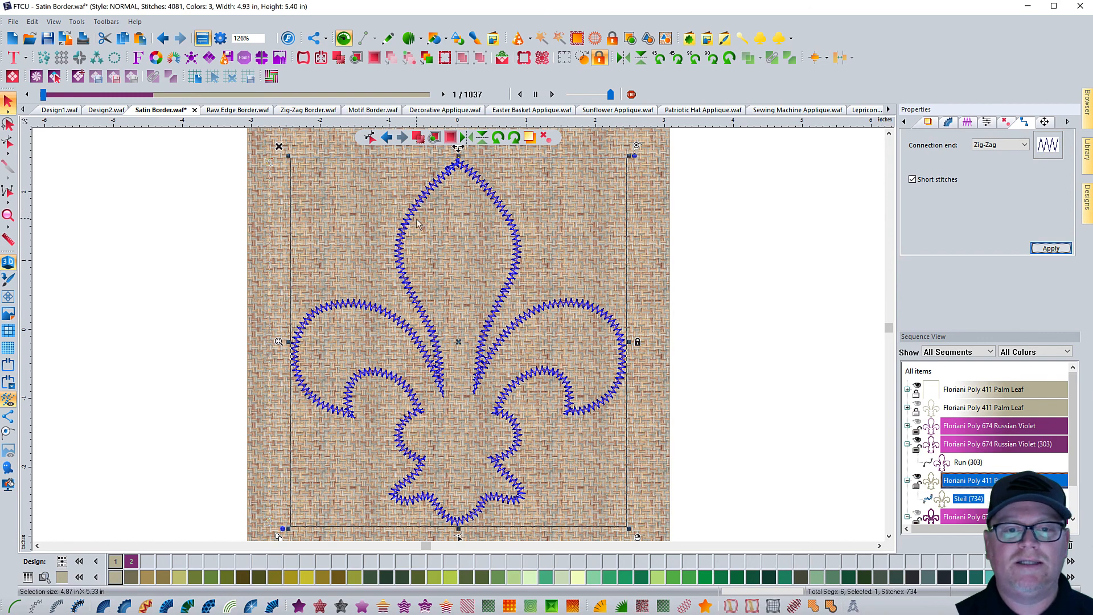
{"action": "left_click", "coordinate": [696, 271]}
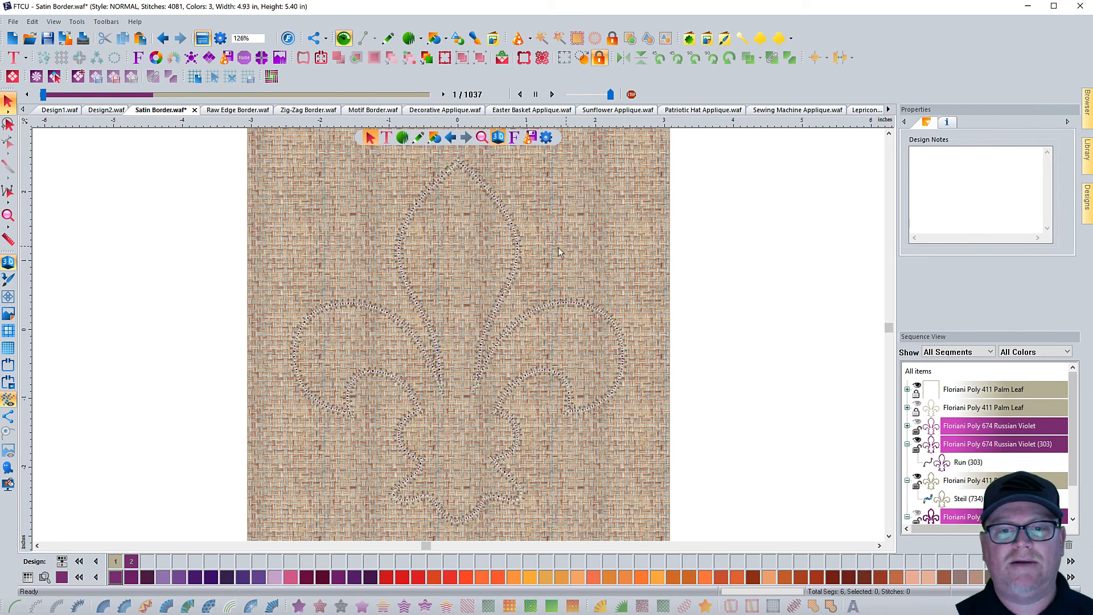
Recolor the Palm Leaf Steil tack-down outline to Floriani Poly 674 Russian Violet and clear the selection
{"action": "left_click", "coordinate": [965, 498]}
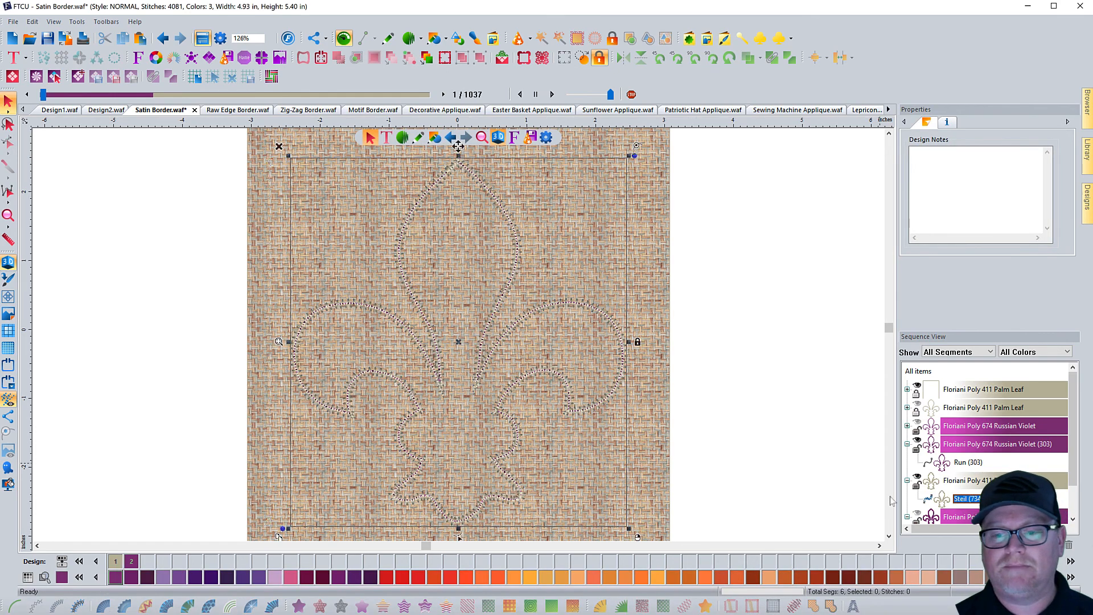
{"action": "left_click", "coordinate": [131, 562]}
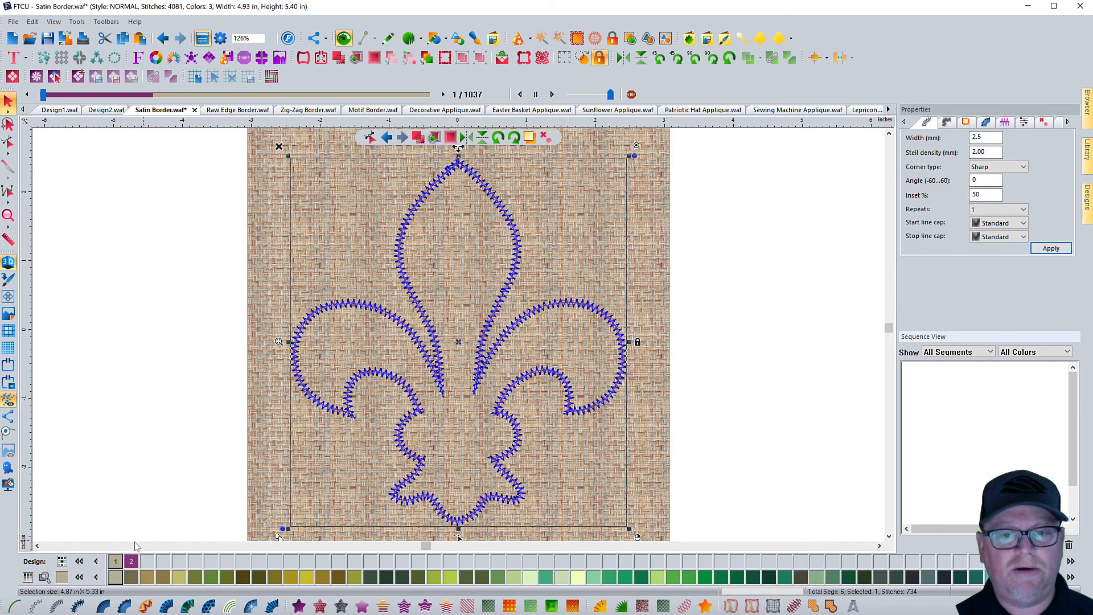
{"action": "left_click", "coordinate": [166, 364]}
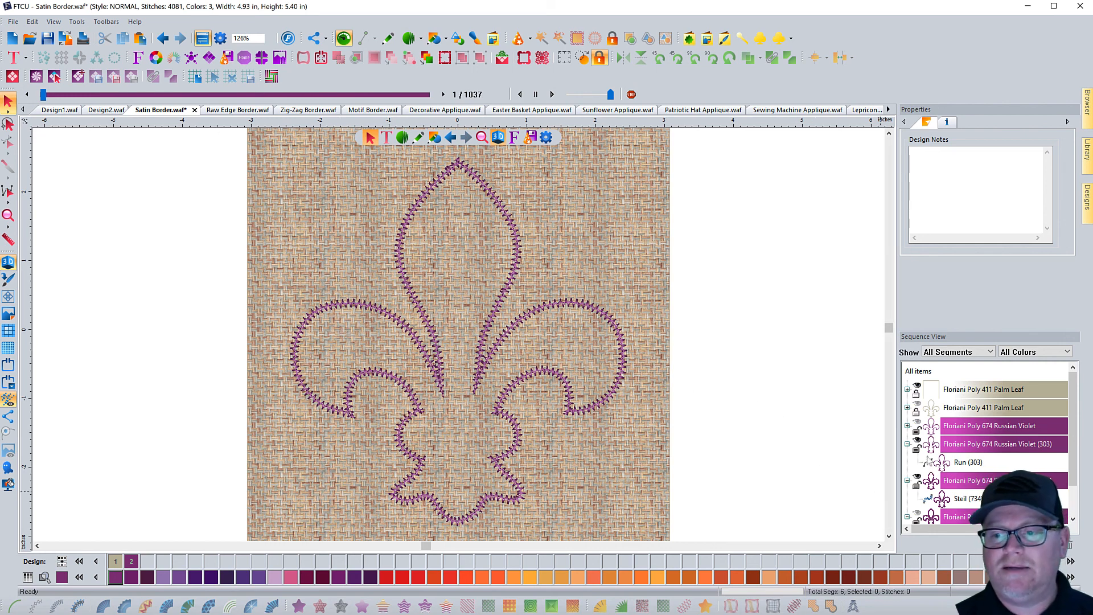
Select the hidden Steil border layer at the end of the sequence and make it visible again
{"action": "scroll", "coordinate": [923, 481], "scroll_direction": "down", "scroll_amount": 1}
{"action": "left_click", "coordinate": [923, 481]}
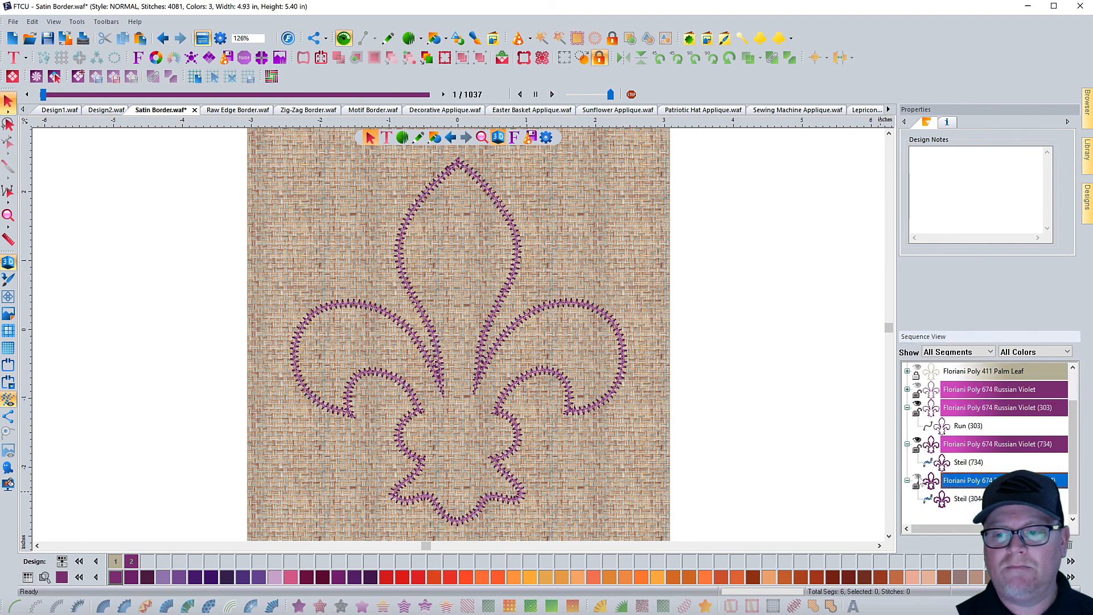
{"action": "left_click", "coordinate": [917, 477]}
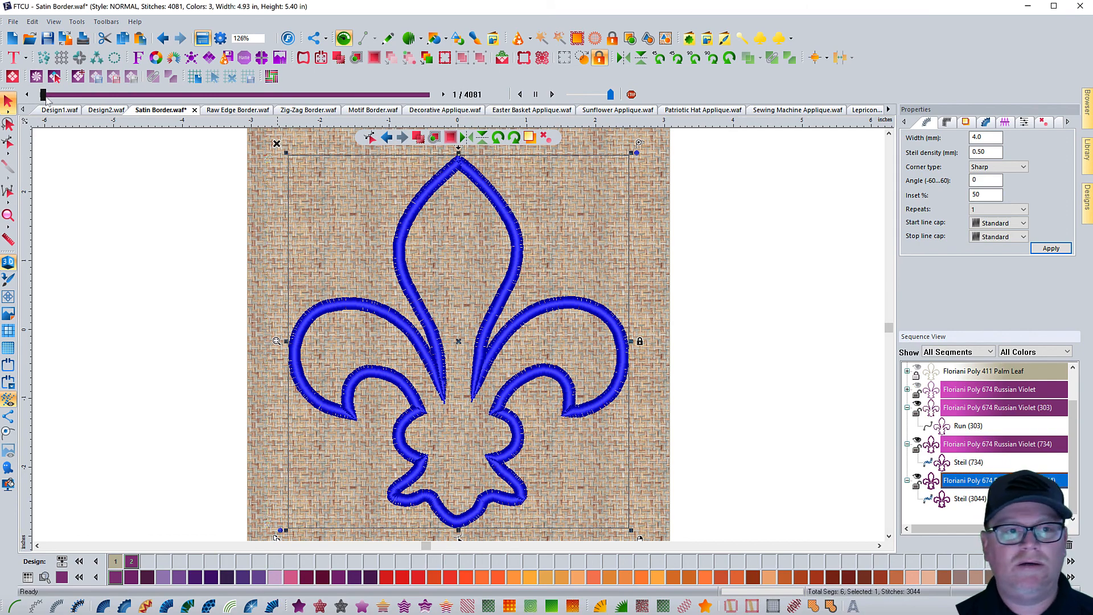
Simulate the stitch-out through the placement run, Steil tack-down and Steil border, and return to the Selection tool
{"action": "left_click_drag", "start_coordinate": [43, 97], "coordinate": [82, 103]}
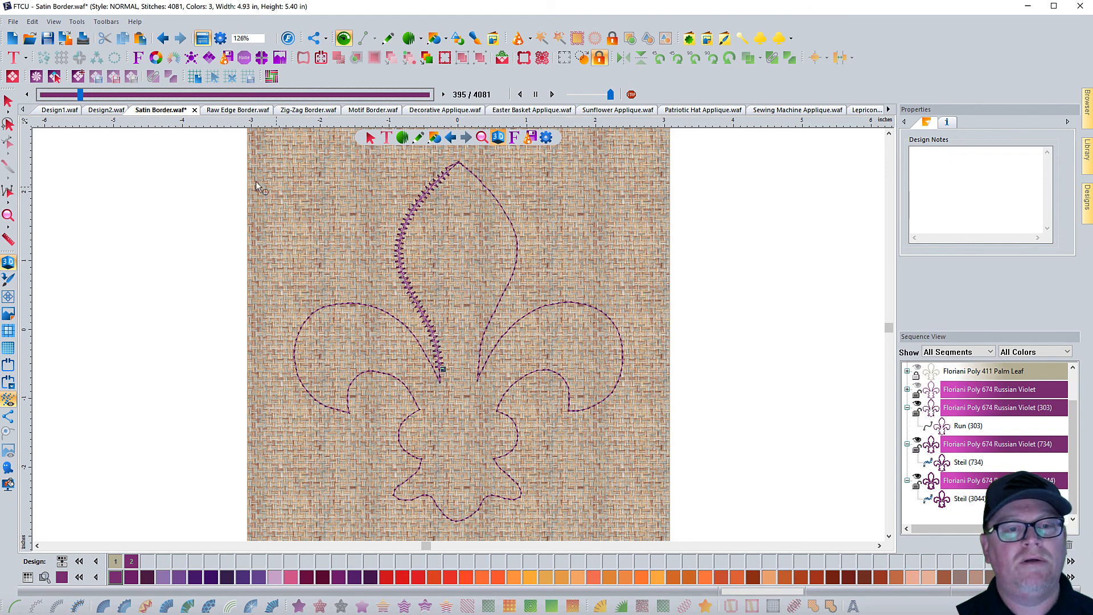
{"action": "left_click_drag", "start_coordinate": [81, 97], "coordinate": [458, 177]}
{"action": "left_click", "coordinate": [8, 101]}
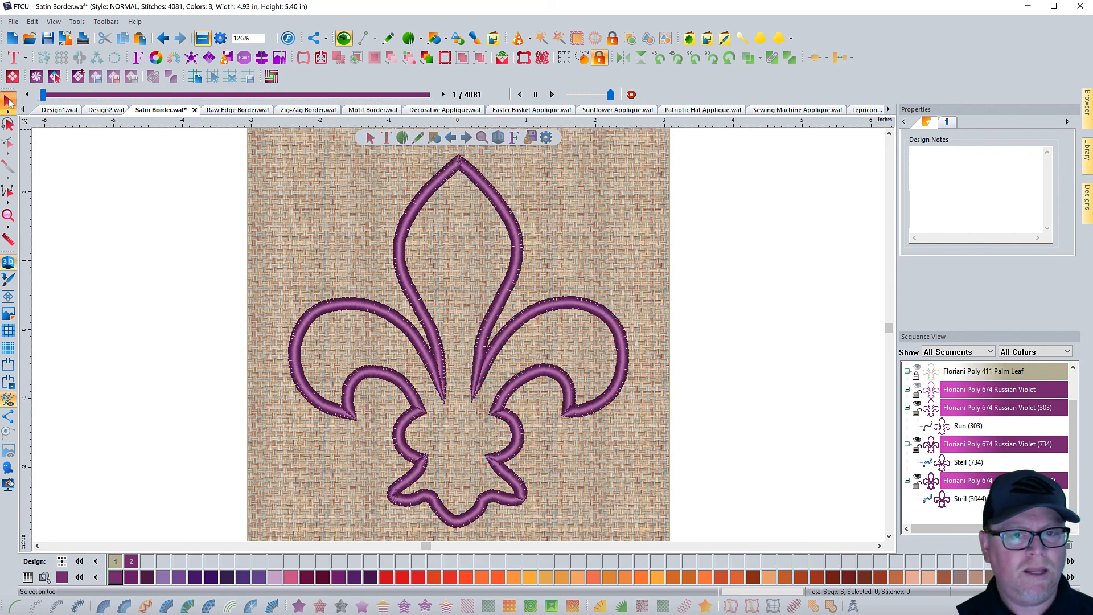